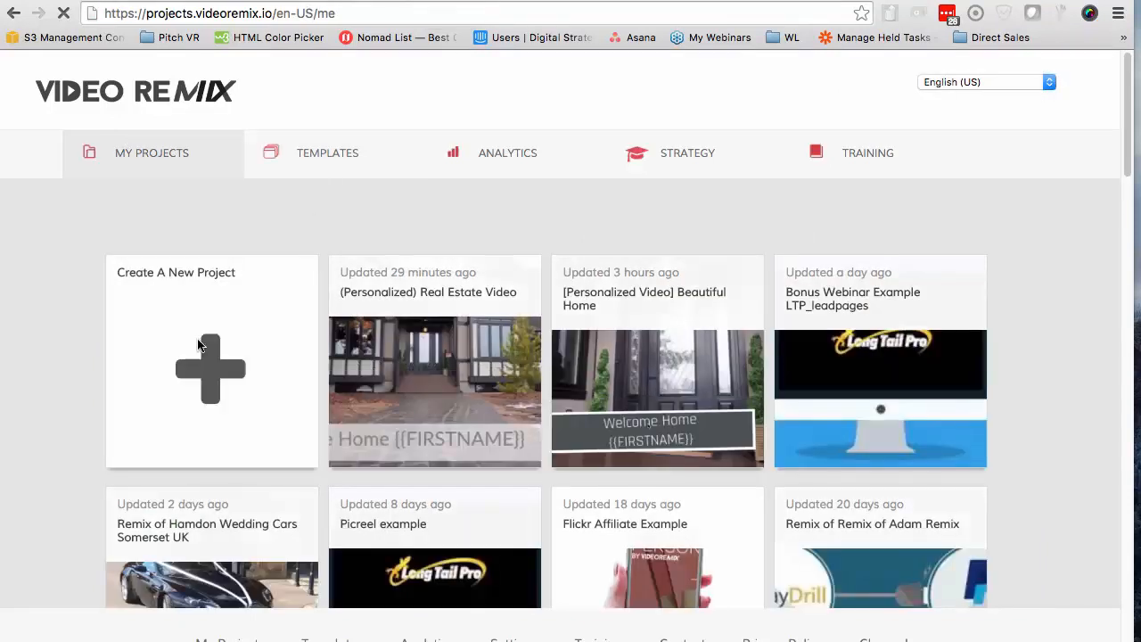
# Start a new video project and open YouTube in a separate browser tab
pyautogui.click(199, 354)
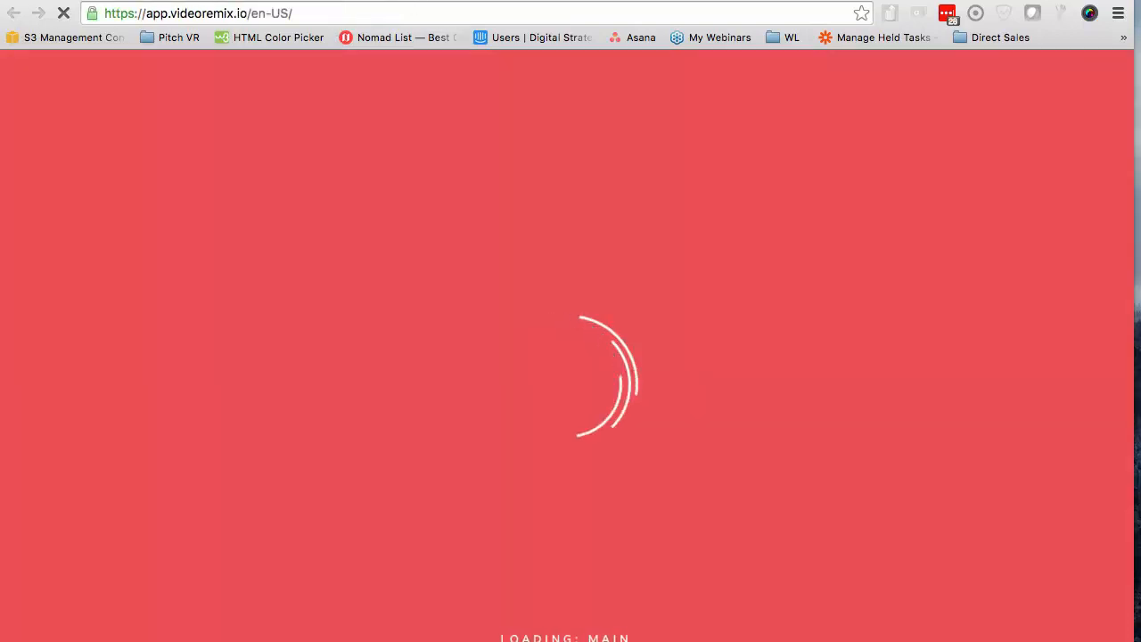
pyautogui.press('super+t')
pyautogui.write('youtube.com')
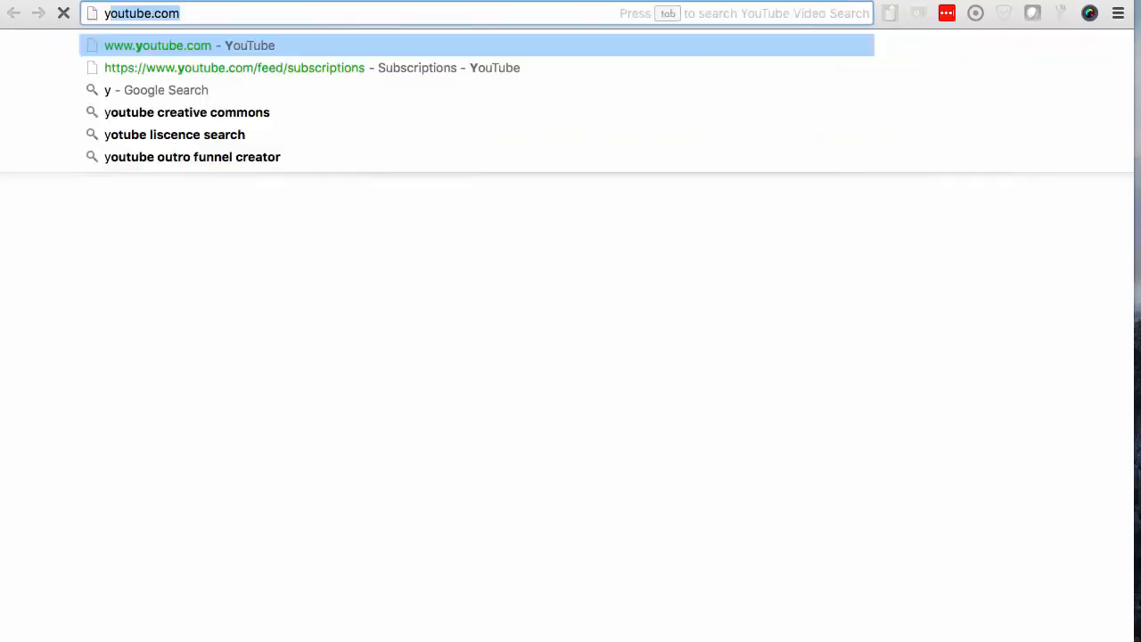
pyautogui.press('Return')
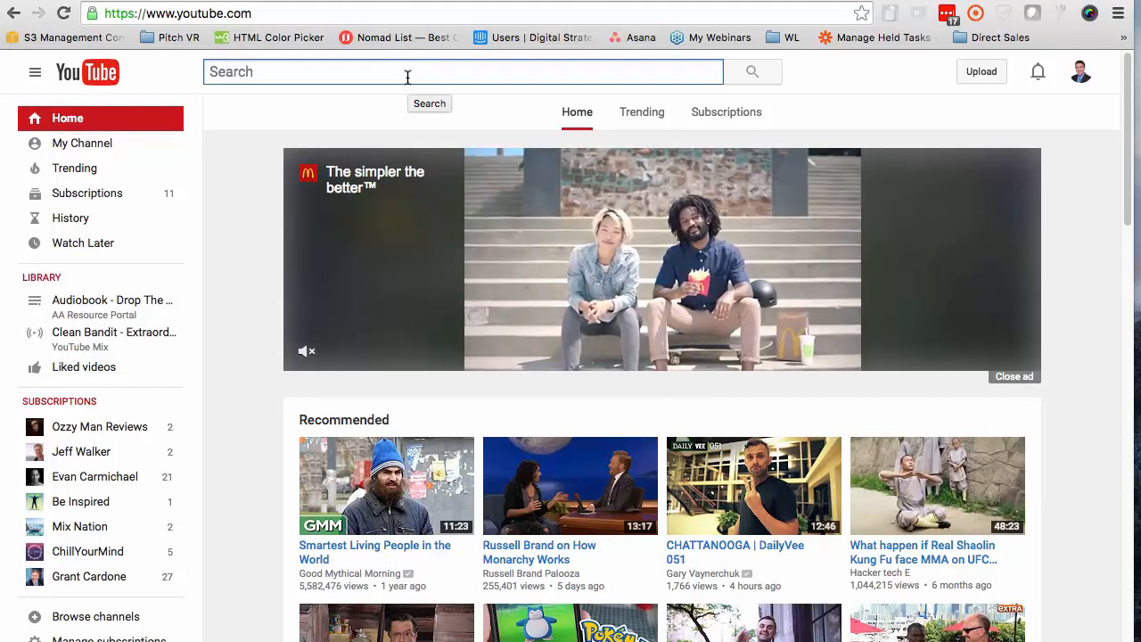
# Search YouTube for "real estate" and filter the results to Creative Commons videos
pyautogui.write('real')
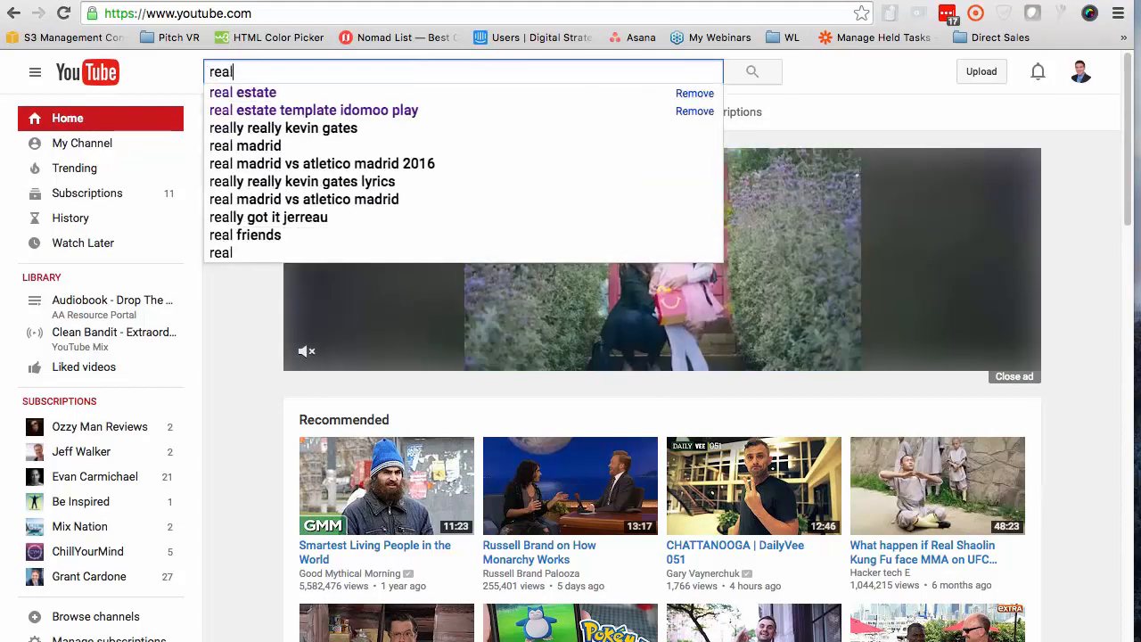
pyautogui.write(' estate')
pyautogui.press('Return')
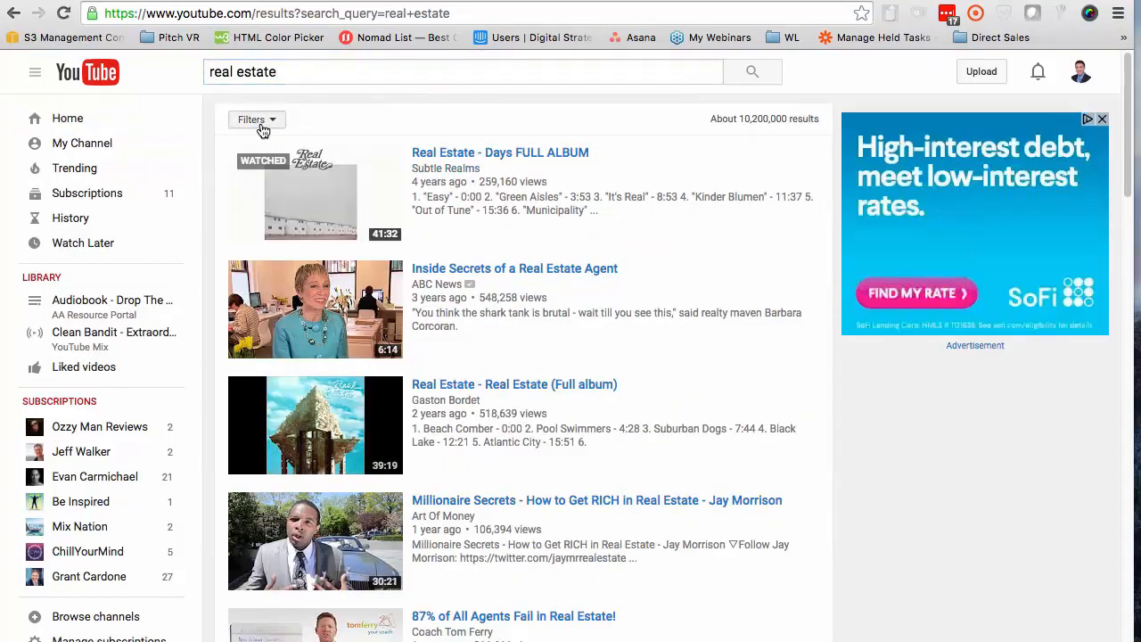
pyautogui.click(258, 122)
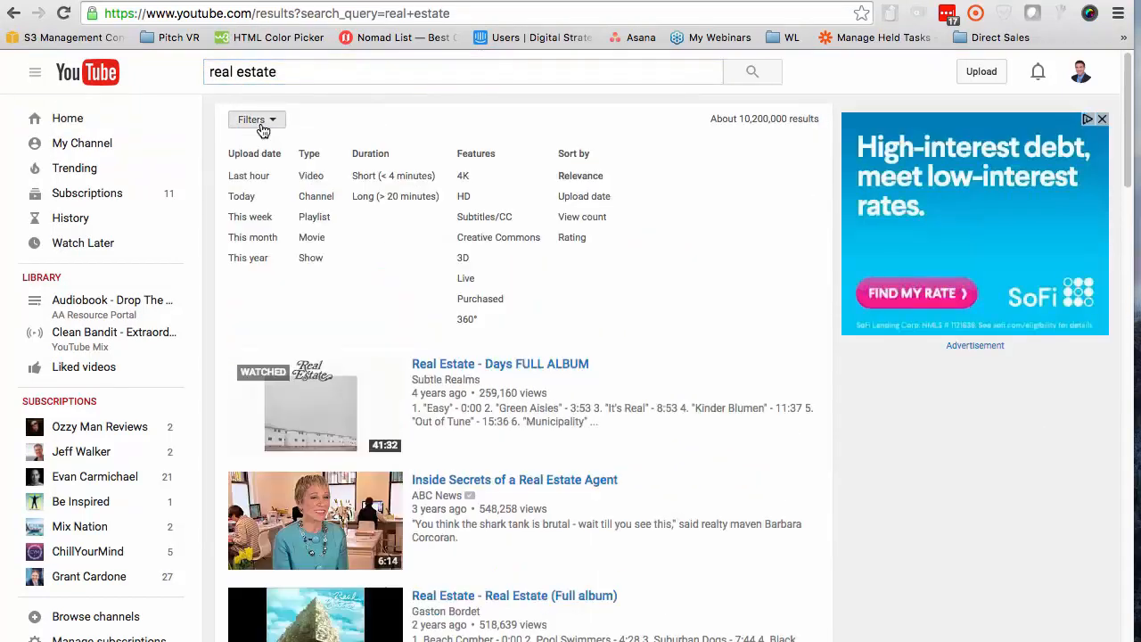
pyautogui.click(470, 237)
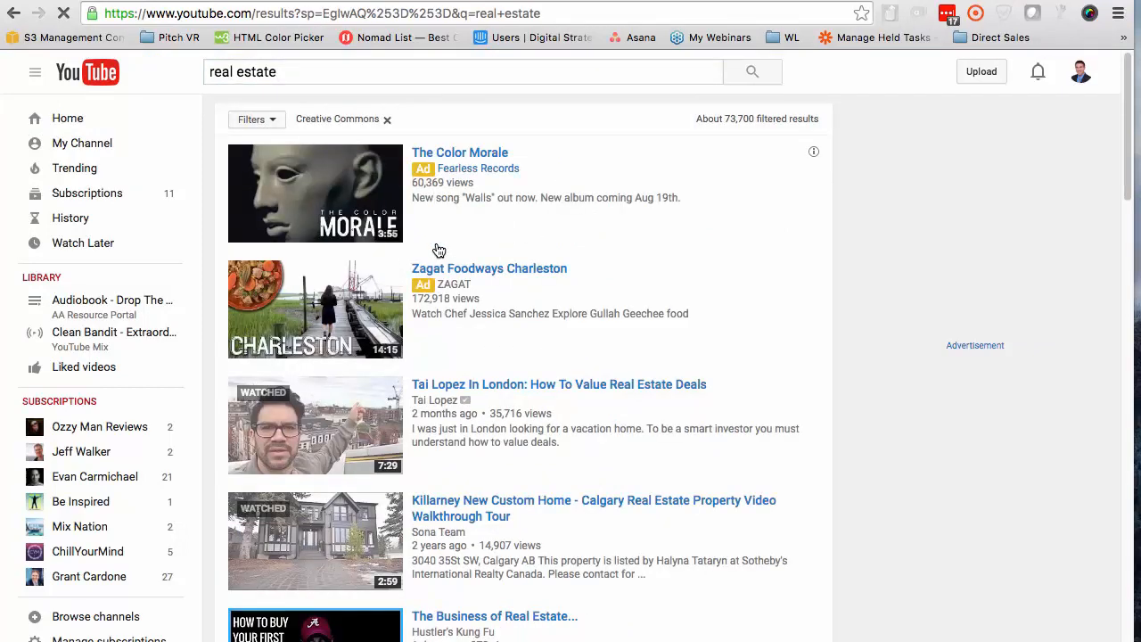
# Open the "Killarney New Custom Home - Calgary Real Estate Property Video Walkthrough Tour" video and copy its web address
pyautogui.scroll(-8, 437, 248)
pyautogui.scroll(6, 437, 248)
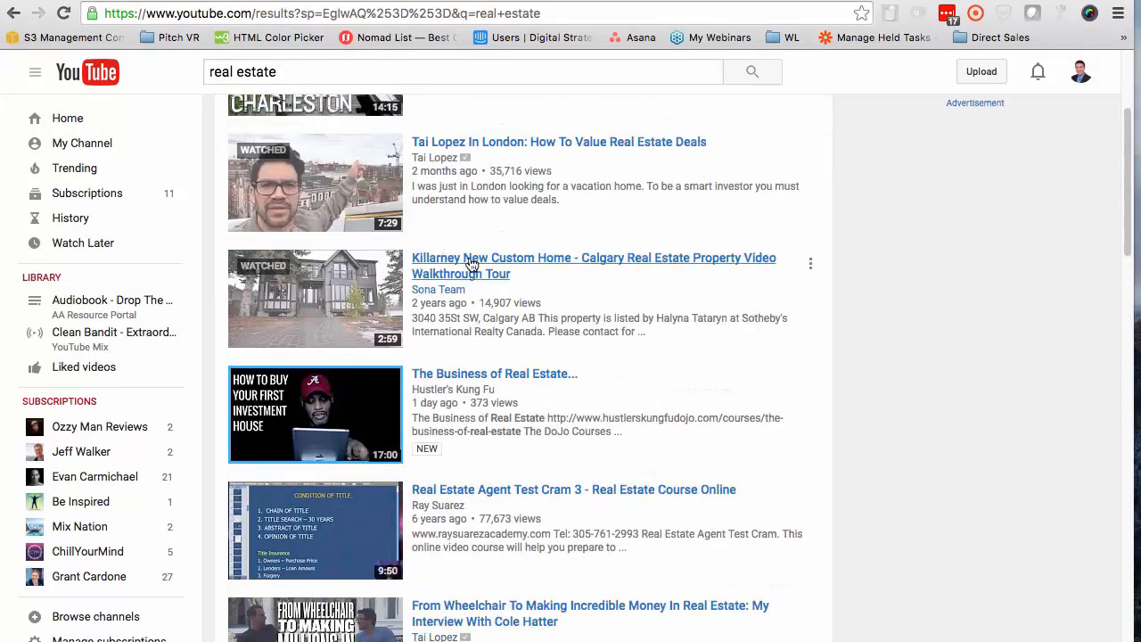
pyautogui.click(470, 264)
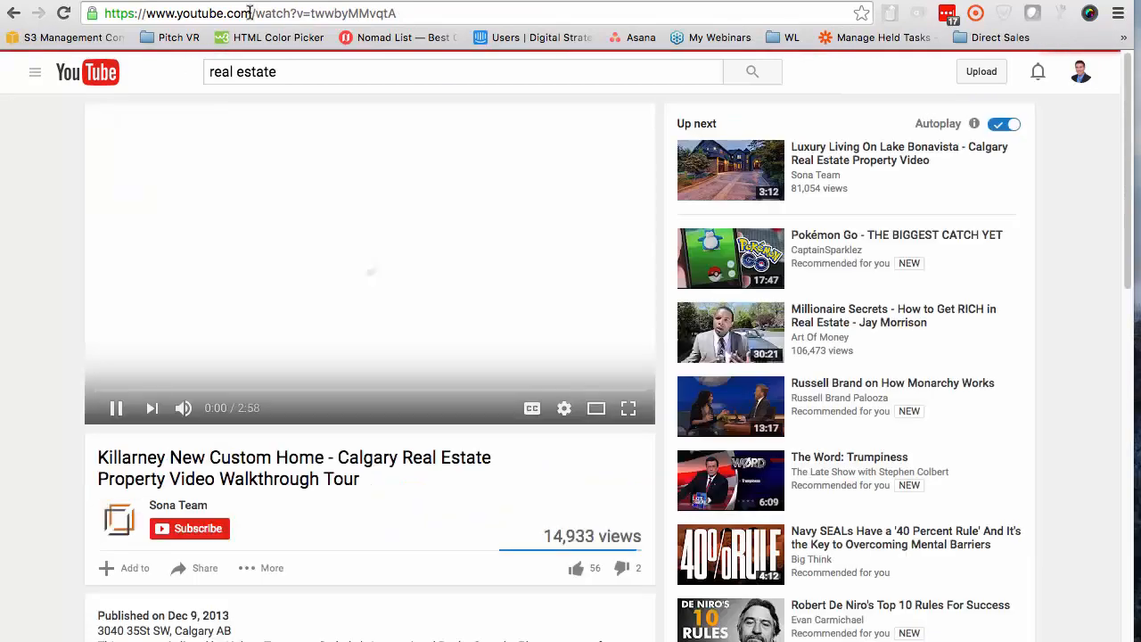
pyautogui.click(250, 12)
pyautogui.press('super+c')
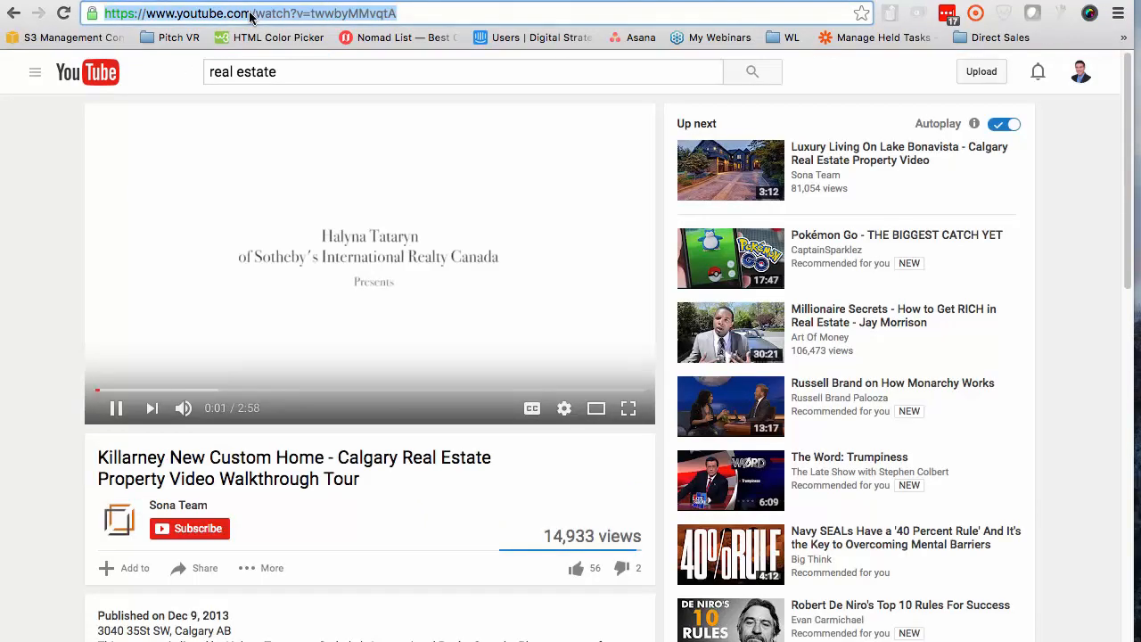
# Switch back to the Video Remix project and import the copied YouTube link into the project's media
pyautogui.click(123, 136)
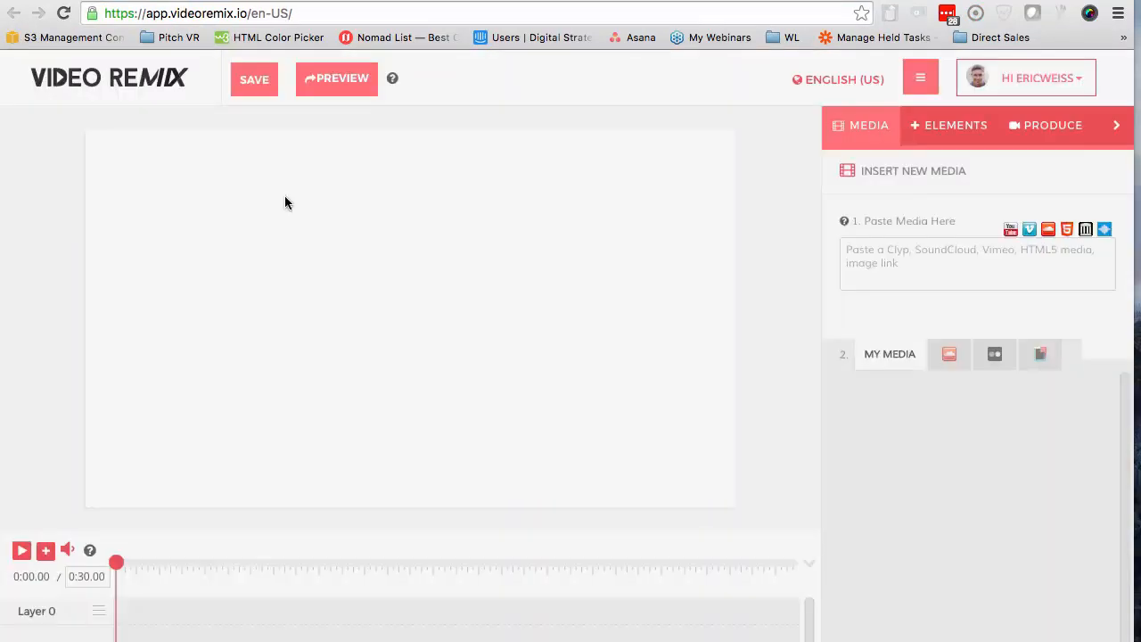
pyautogui.click(931, 267)
pyautogui.press('super+v')
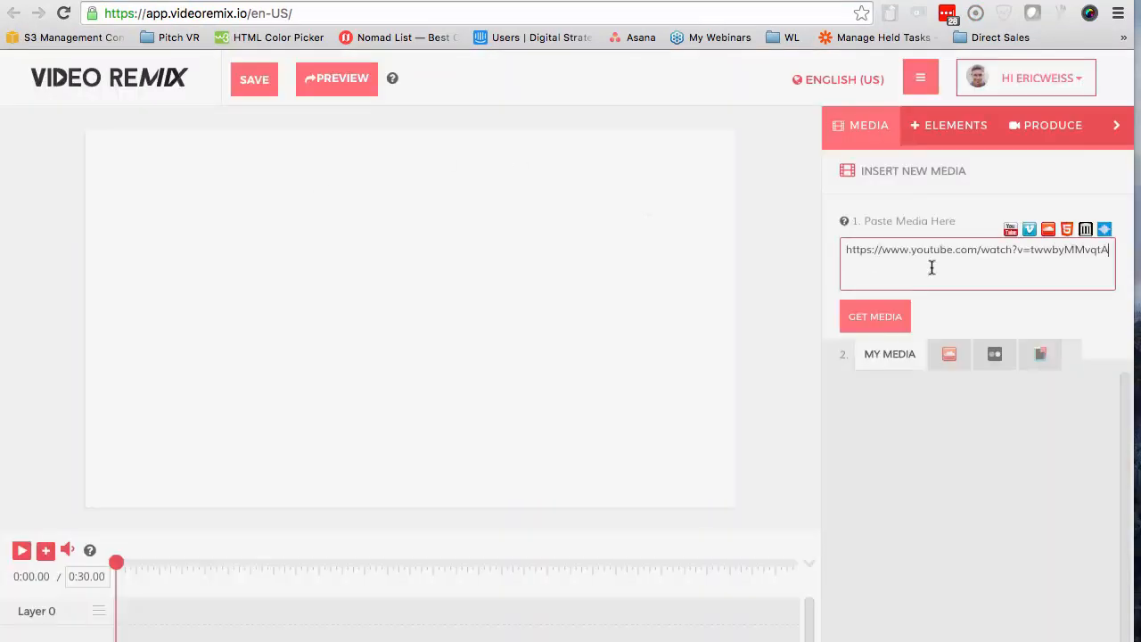
pyautogui.click(884, 312)
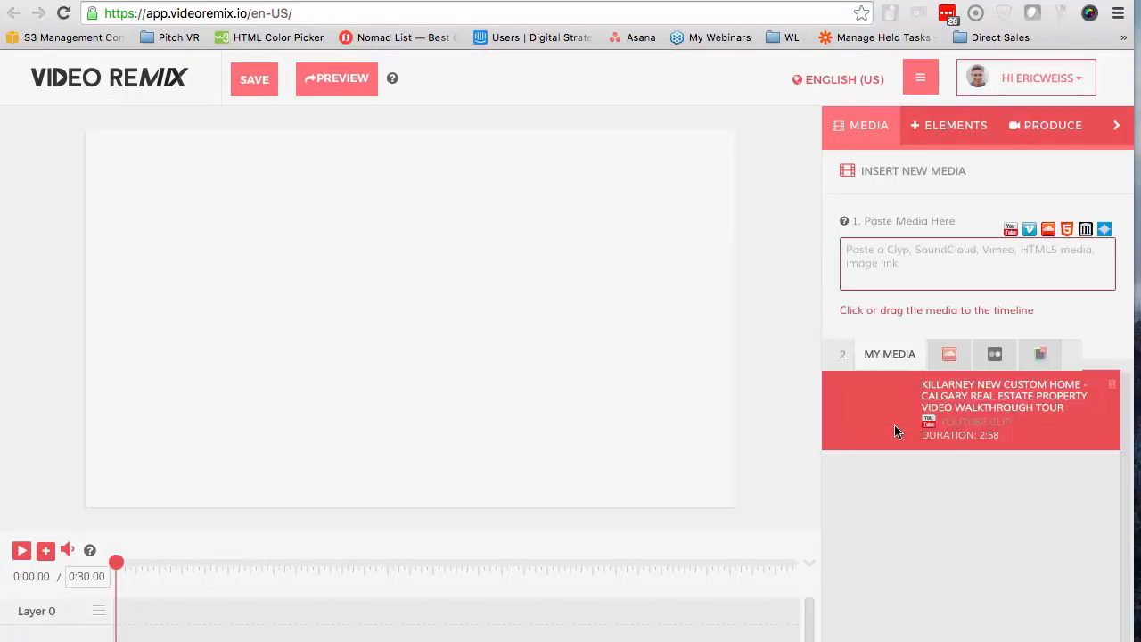
# Place the imported Killarney clip on Layer 0 so it starts at the beginning of the timeline, and dismiss the layer-order tip
pyautogui.moveTo(890, 410); pyautogui.dragTo(349, 624)
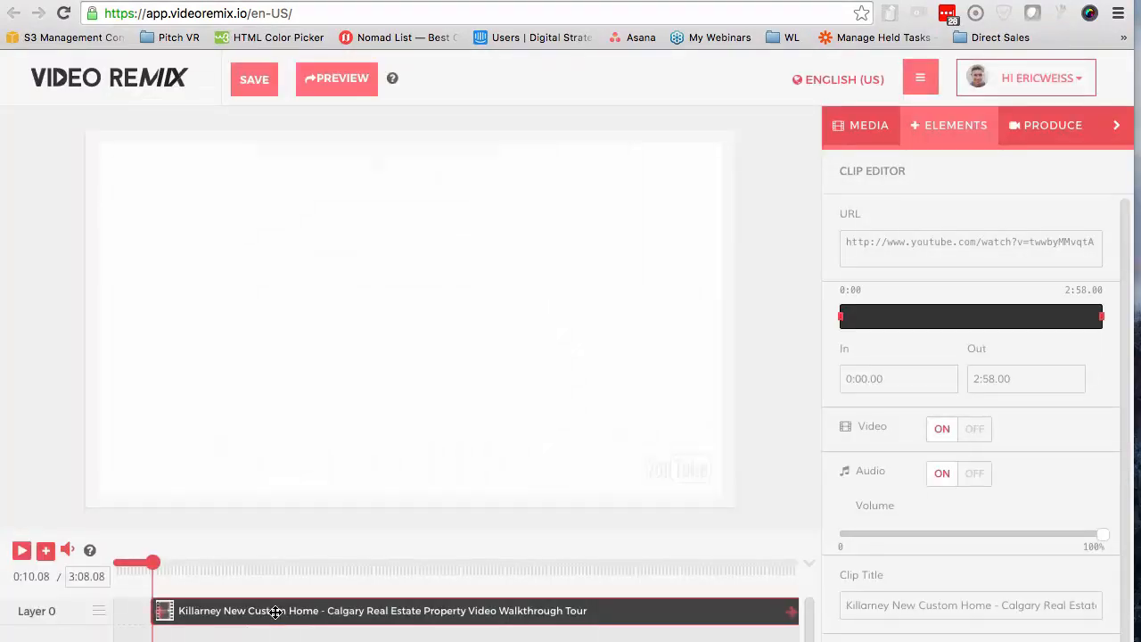
pyautogui.moveTo(275, 613); pyautogui.dragTo(211, 612)
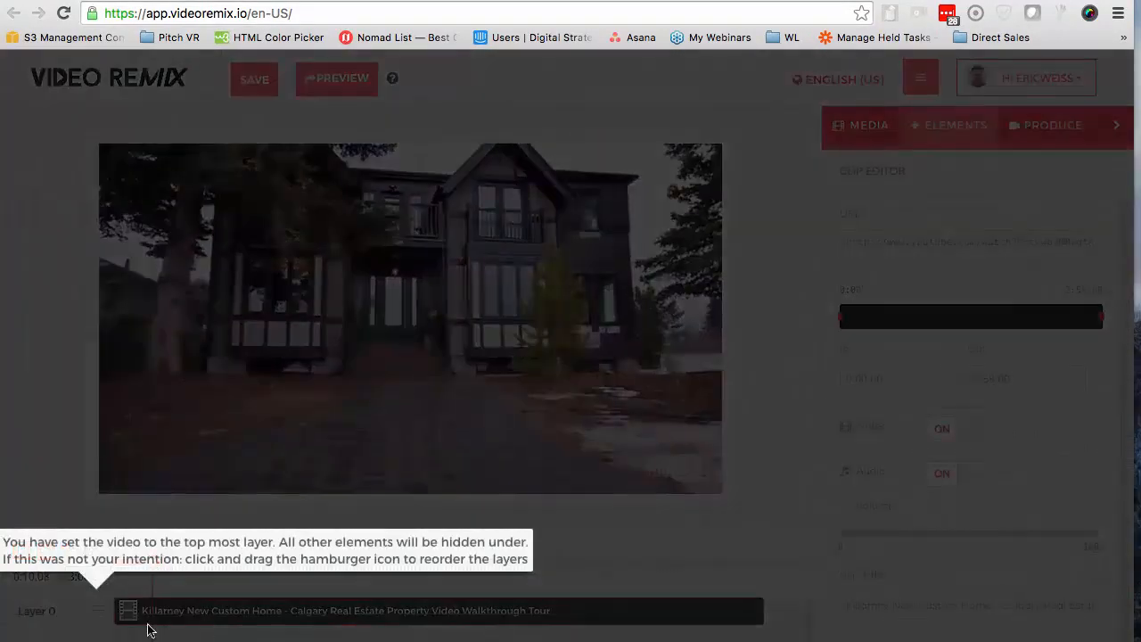
pyautogui.click(152, 629)
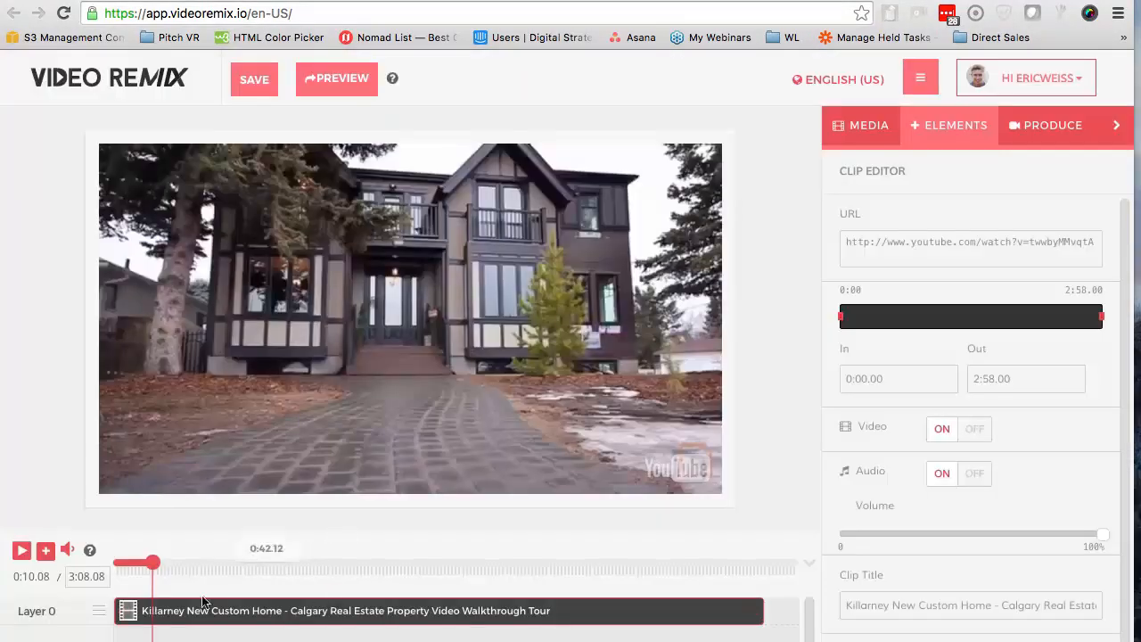
# Scrub through the Killarney clip to look for a suitable end point at about 1:01
pyautogui.click(156, 567)
pyautogui.moveTo(155, 570); pyautogui.dragTo(373, 575)
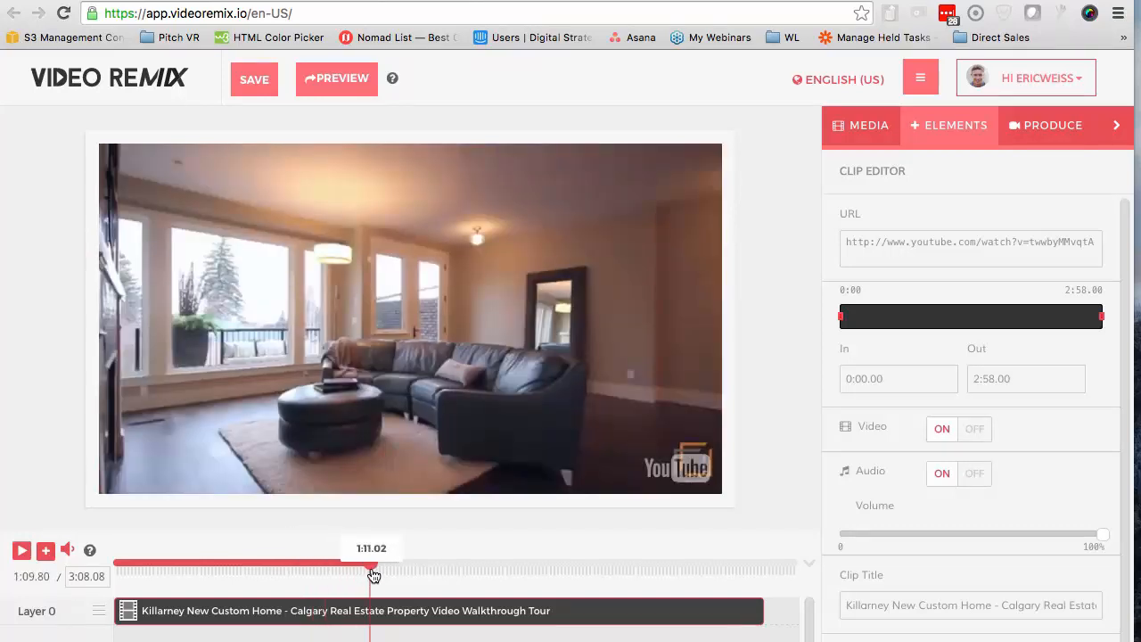
pyautogui.moveTo(374, 576); pyautogui.dragTo(653, 567)
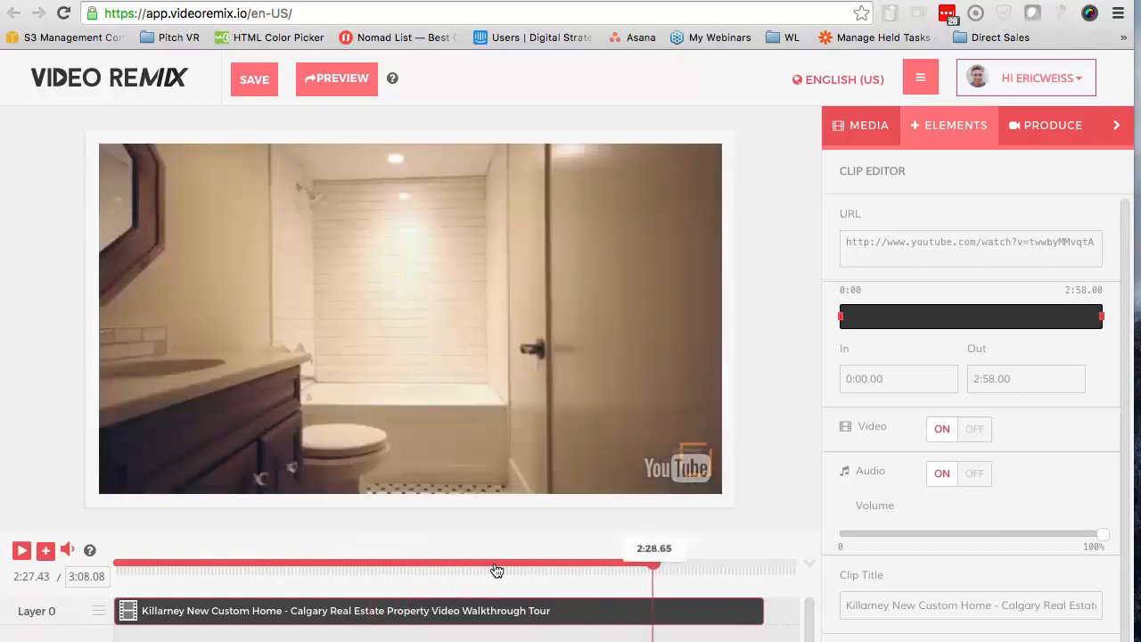
pyautogui.click(425, 564)
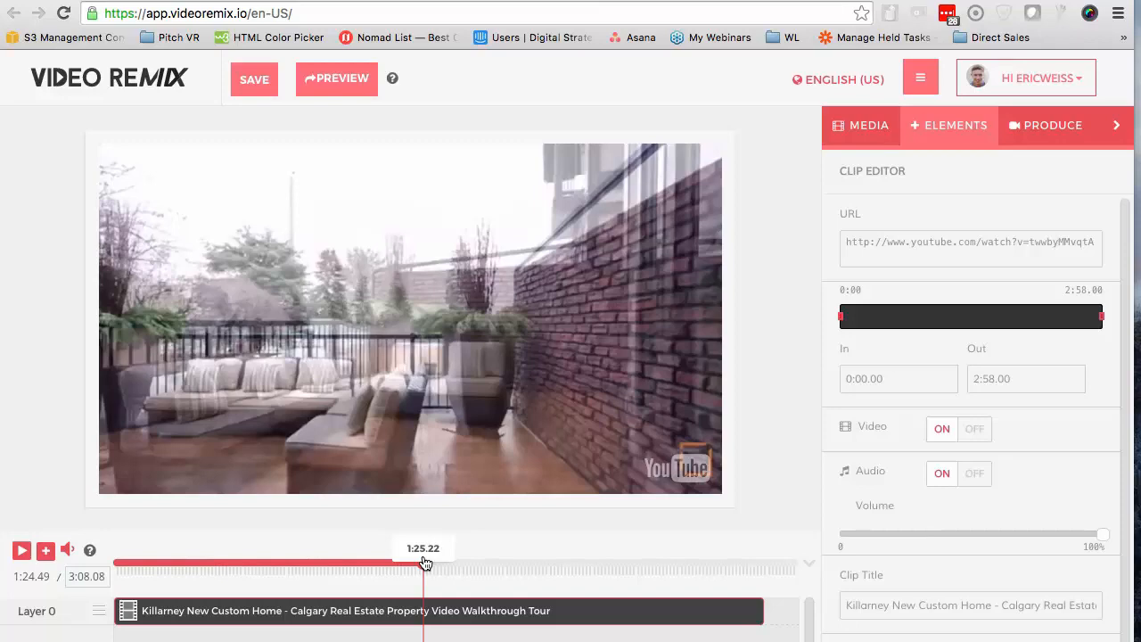
pyautogui.moveTo(425, 562); pyautogui.dragTo(320, 574)
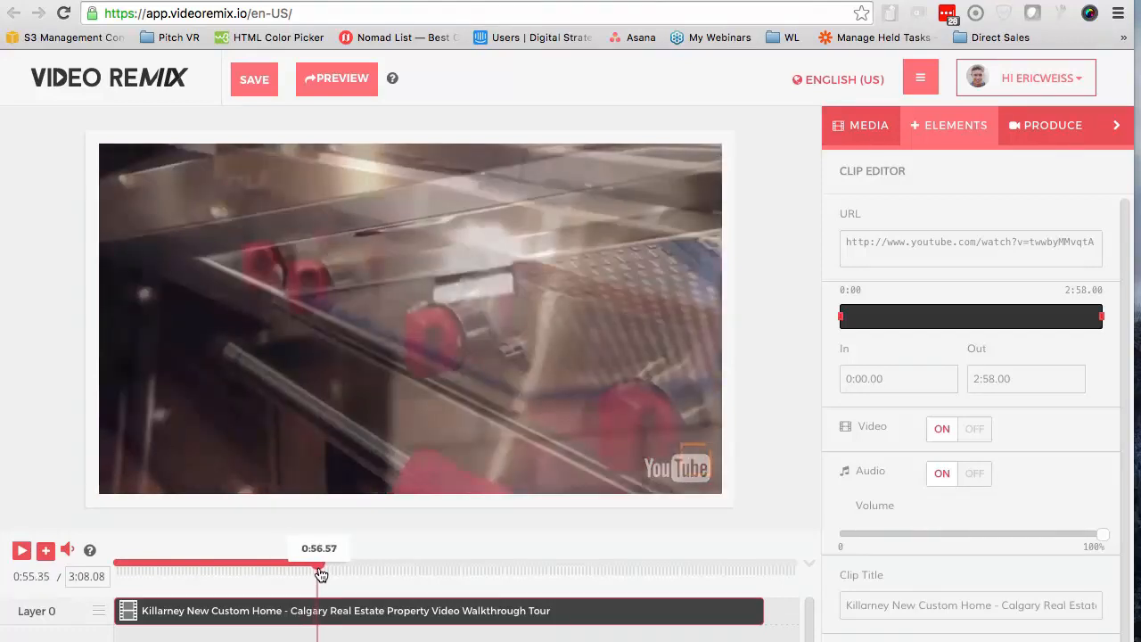
pyautogui.moveTo(321, 574); pyautogui.dragTo(341, 571)
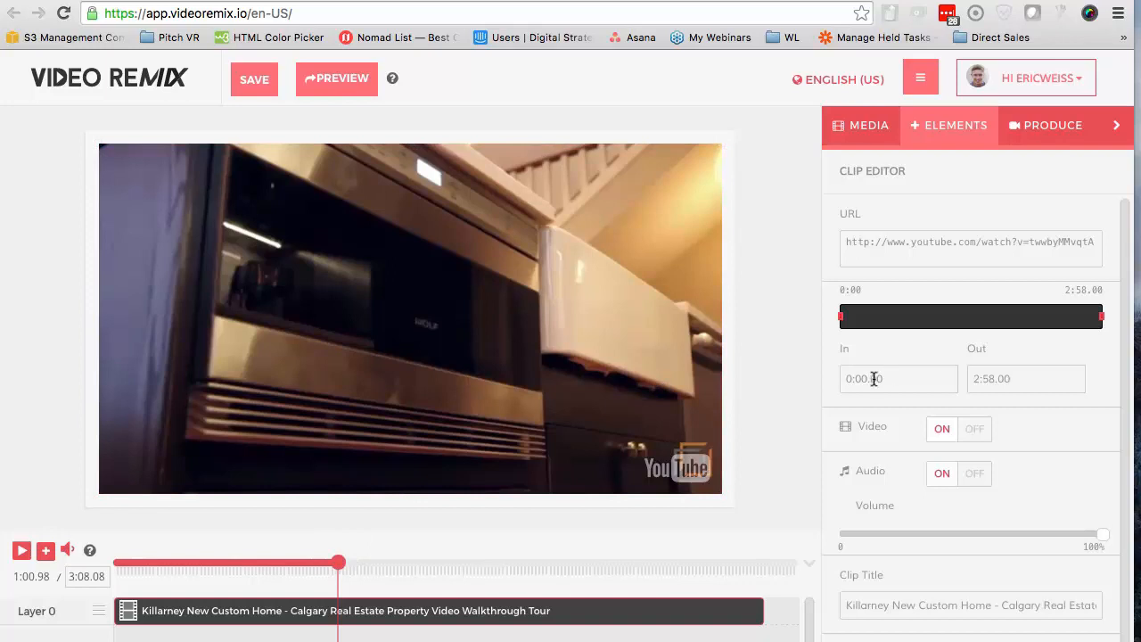
# Set the clip's Out point to 1:02.00
pyautogui.click(980, 378)
pyautogui.press('BackSpace')
pyautogui.press('BackSpace')
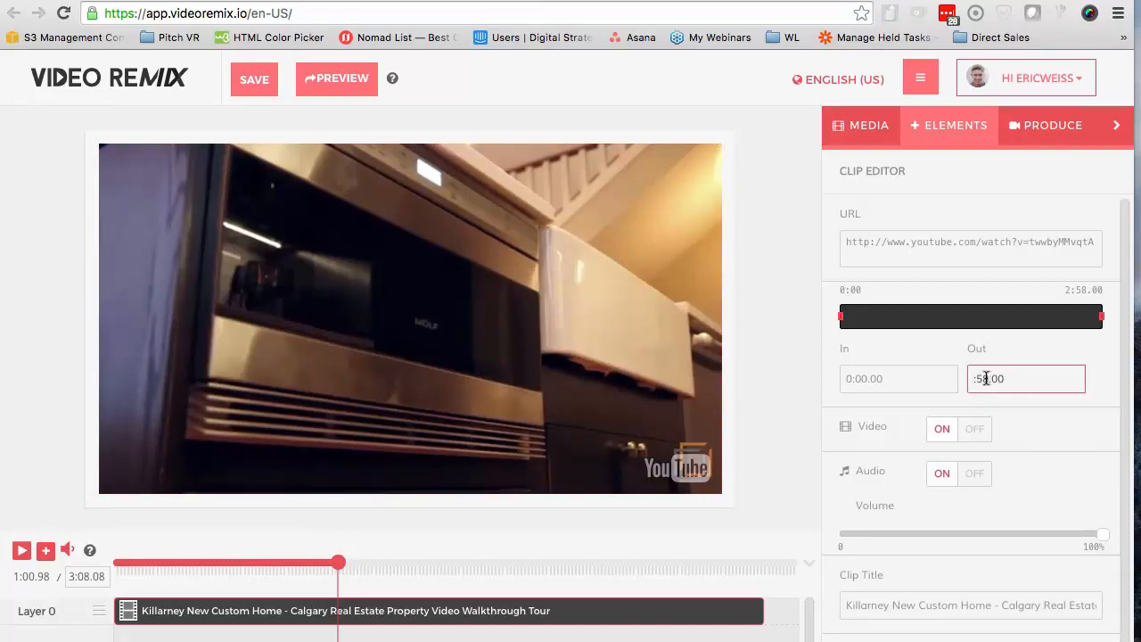
pyautogui.write('1:')
pyautogui.press('Return')
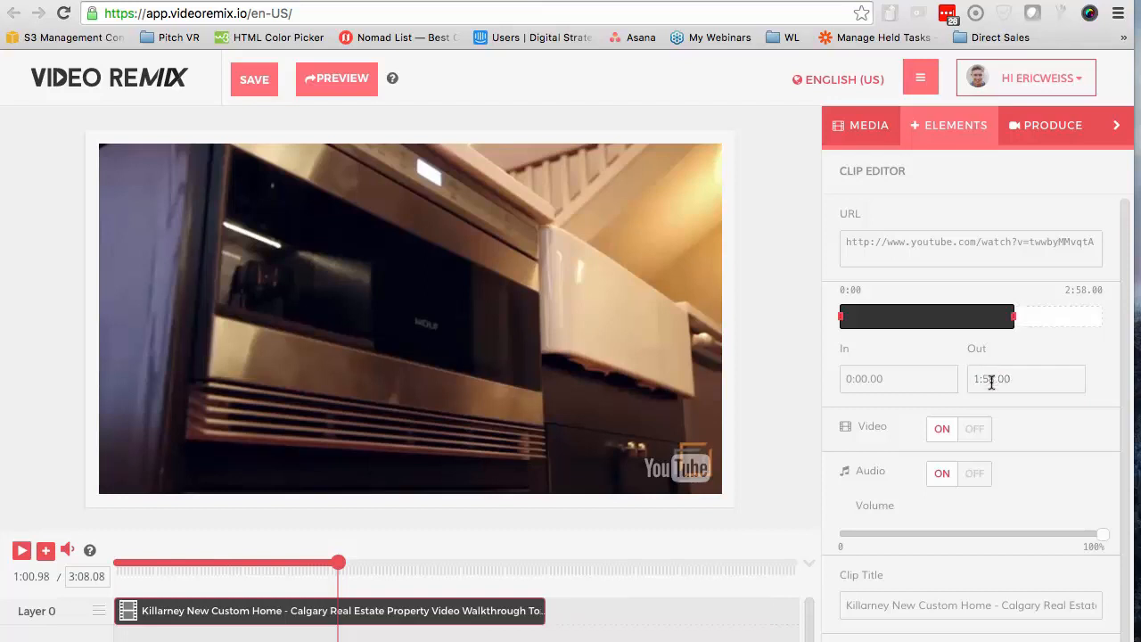
pyautogui.click(993, 378)
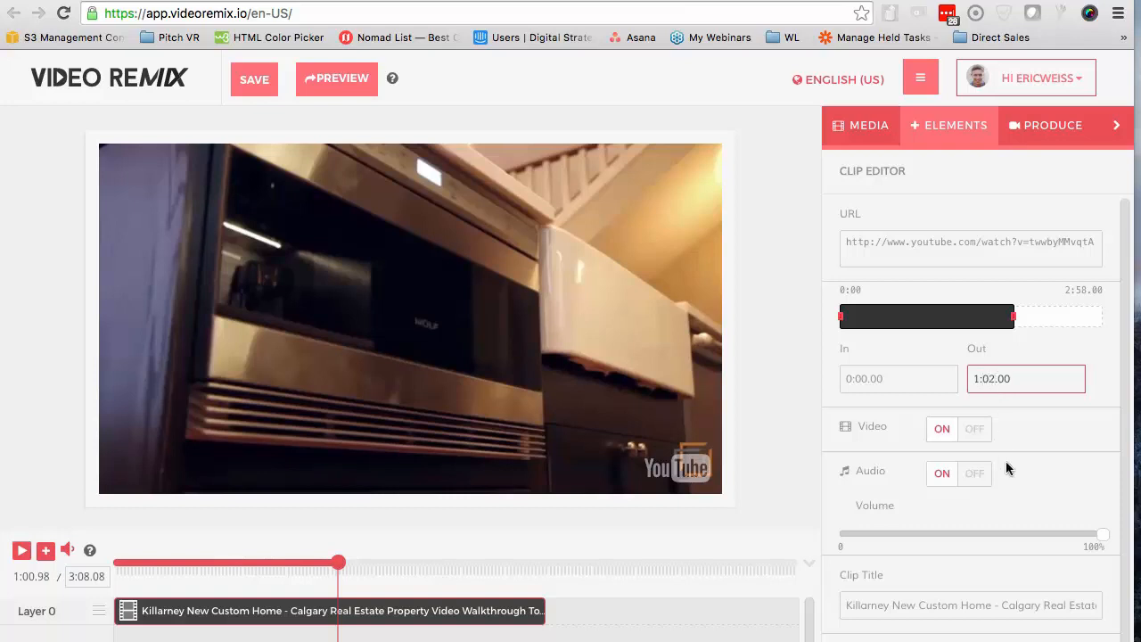
pyautogui.click(992, 402)
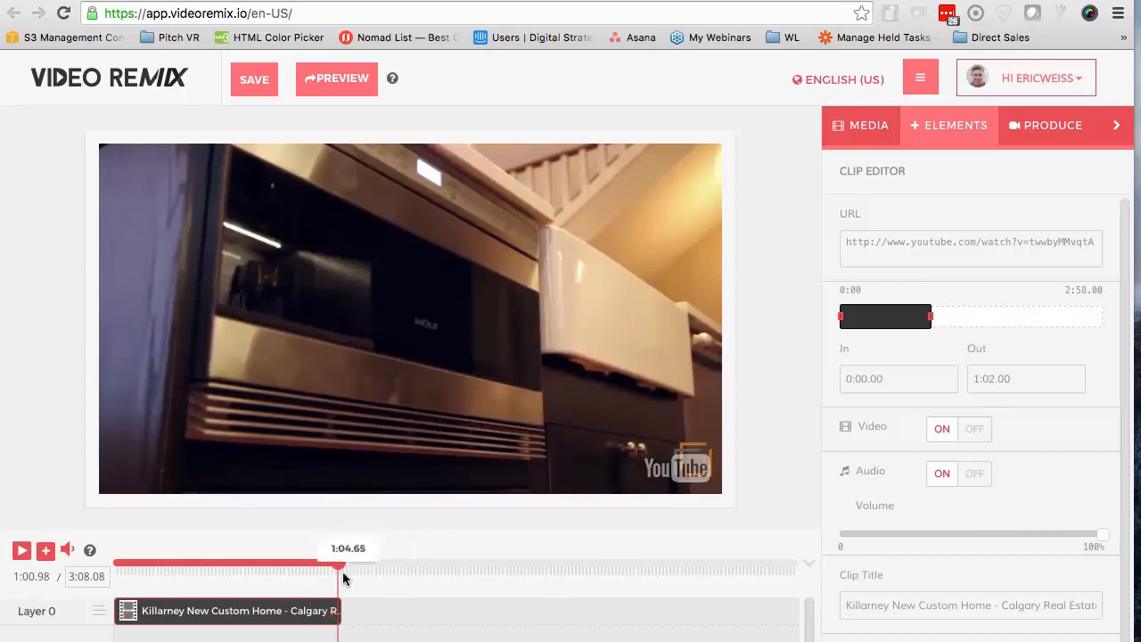
# Locate the end of the presenter title at the clip's start and set the In point to 0:02.80
pyautogui.moveTo(341, 571); pyautogui.dragTo(118, 571)
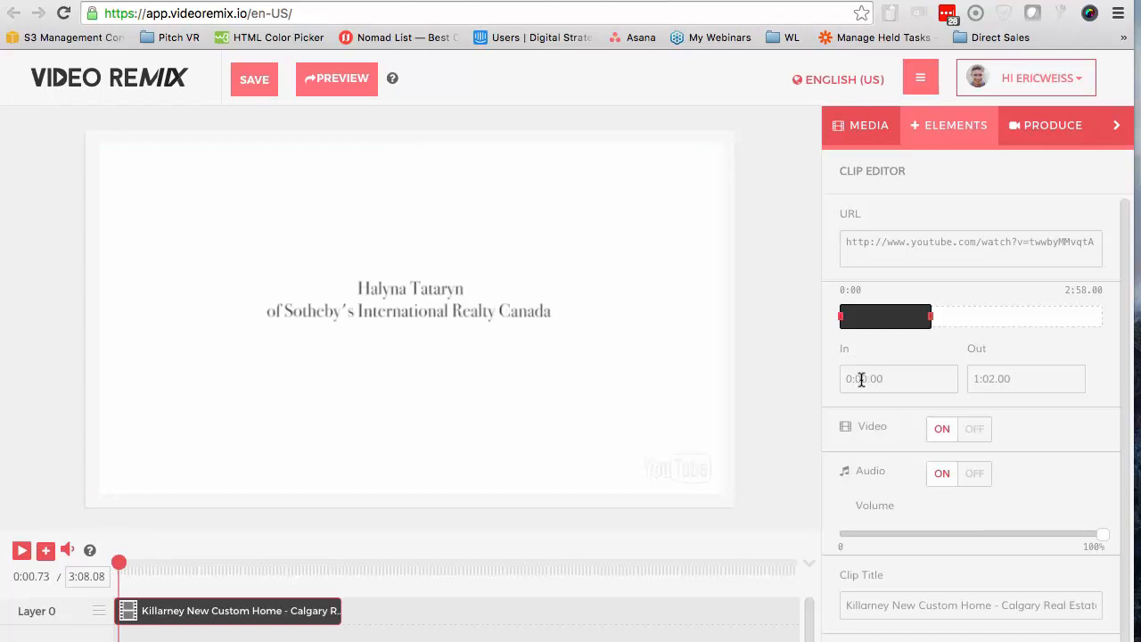
pyautogui.moveTo(121, 567)
pyautogui.mouseDown()
pyautogui.moveTo(144, 570)
pyautogui.moveTo(130, 573)
pyautogui.mouseUp()
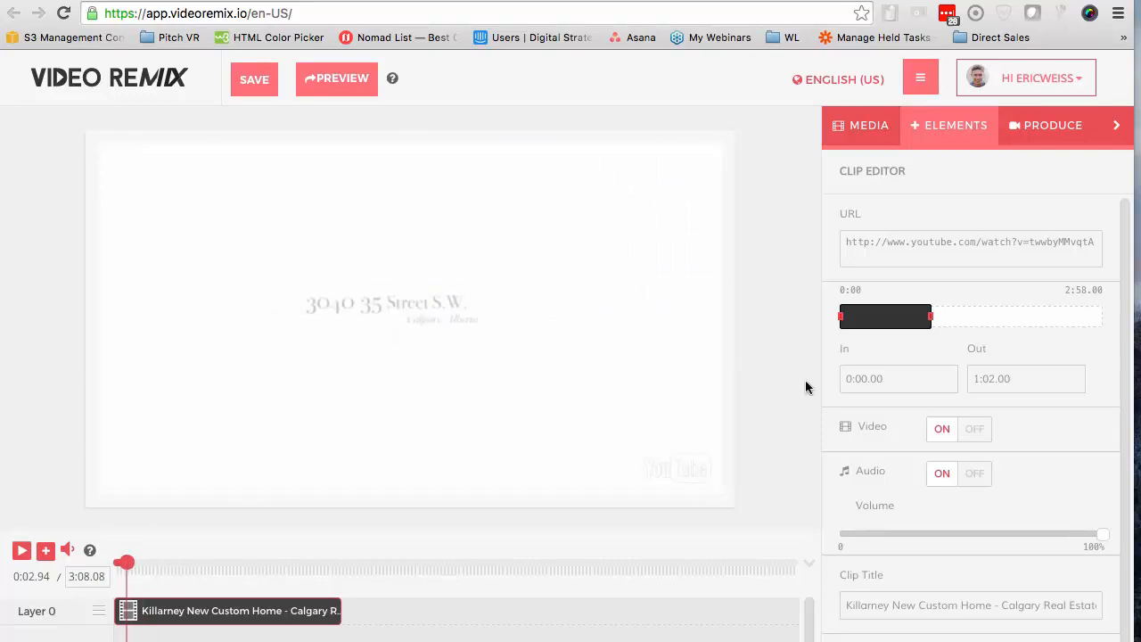
pyautogui.click(866, 381)
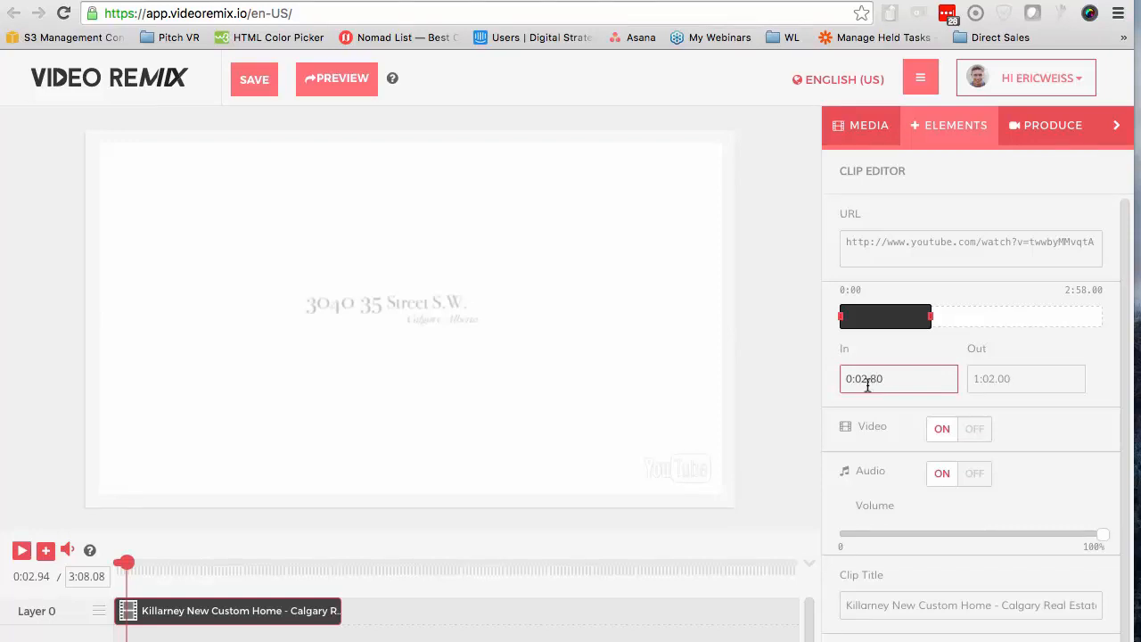
pyautogui.click(872, 353)
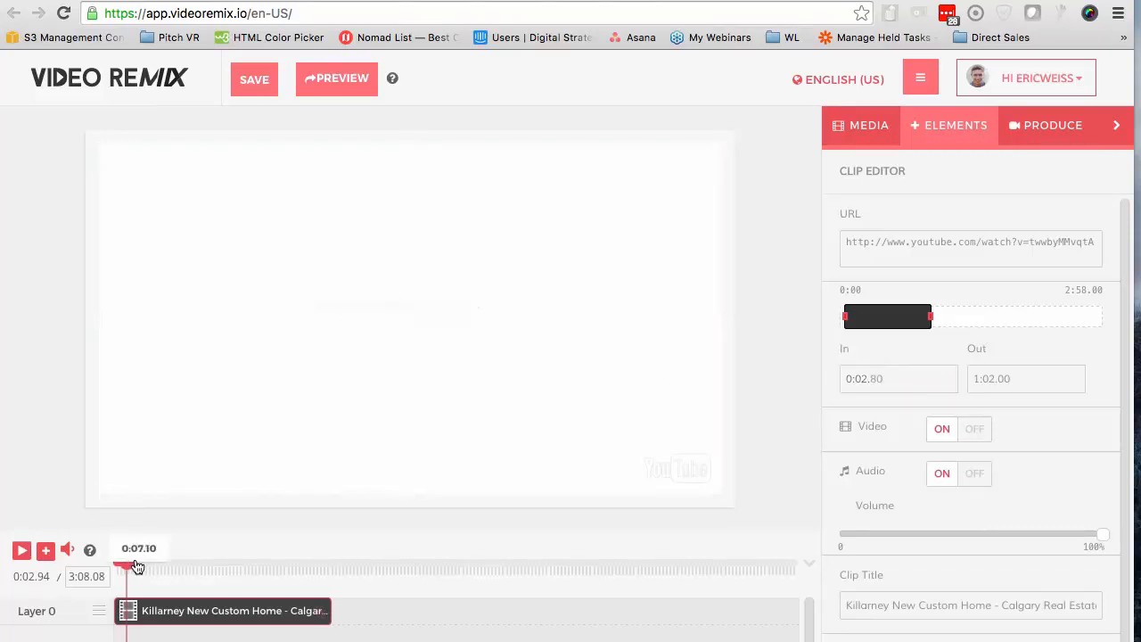
# Briefly play the trimmed opening of the clip, pause it, and turn the clip's audio off
pyautogui.click(20, 551)
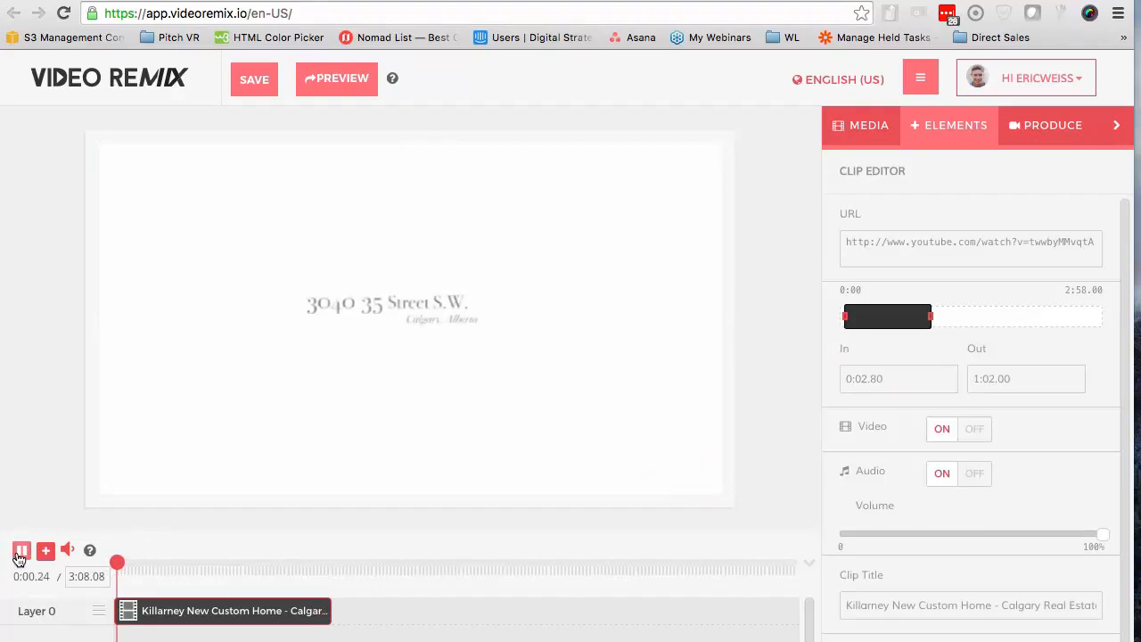
pyautogui.click(20, 553)
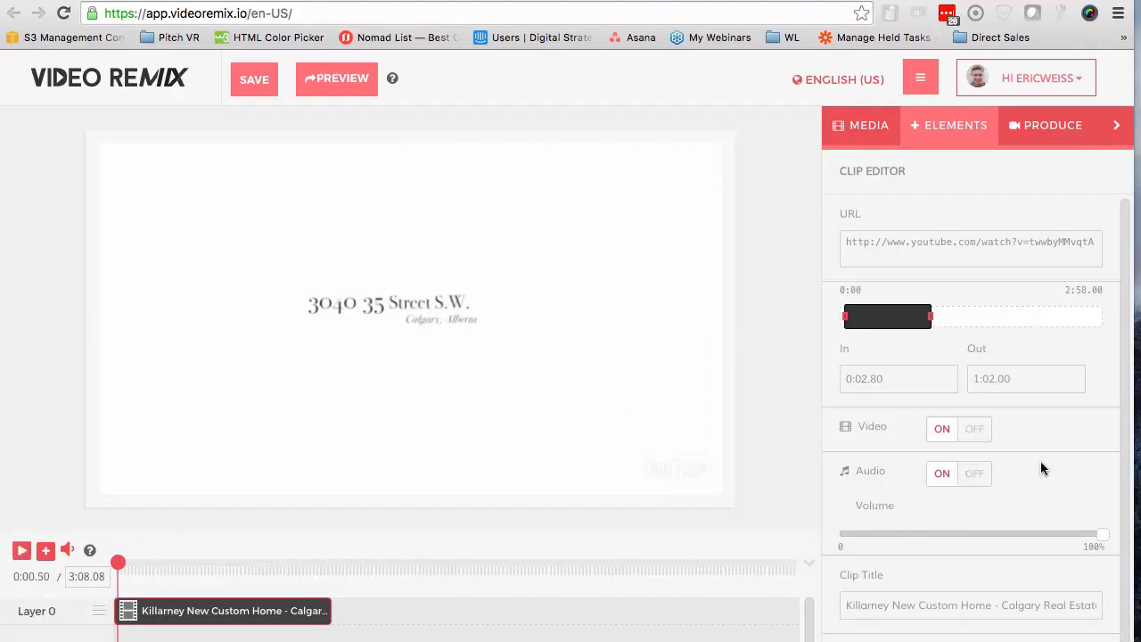
pyautogui.click(976, 481)
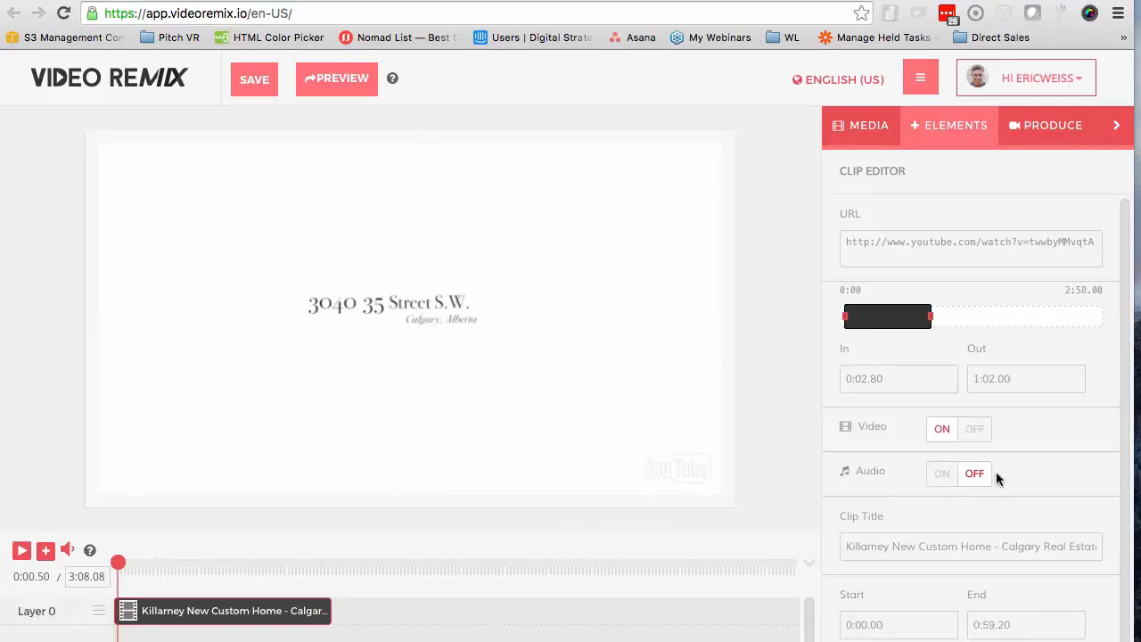
# Add the Ignite lower third from the combo elements at about 0:03.18 on the timeline
pyautogui.click(117, 570)
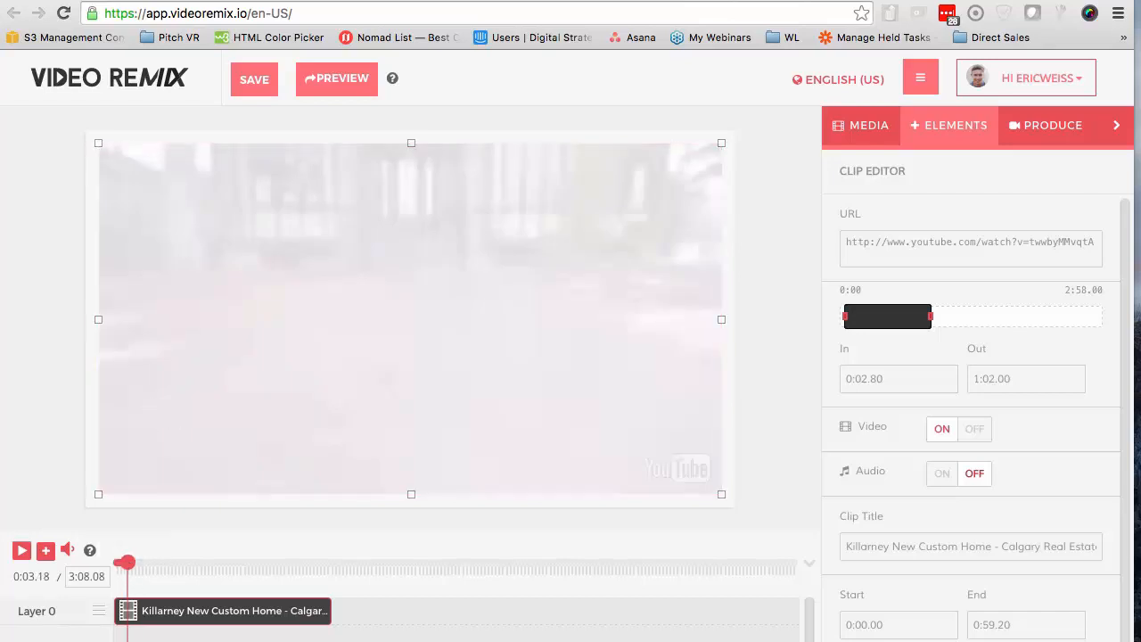
pyautogui.click(928, 134)
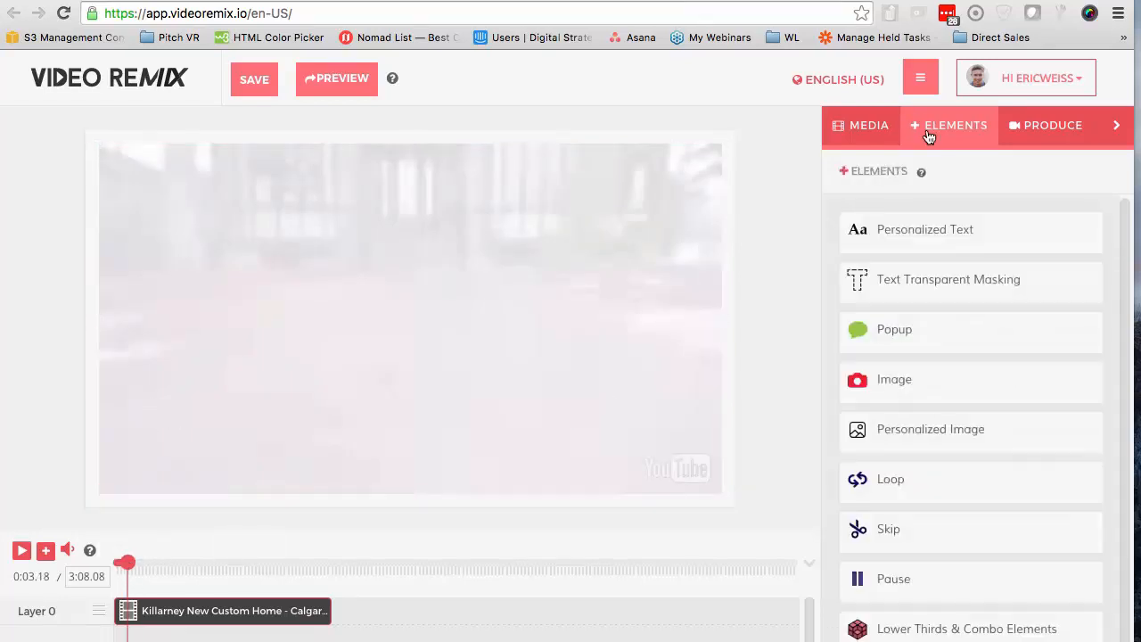
pyautogui.scroll(-1, 891, 624)
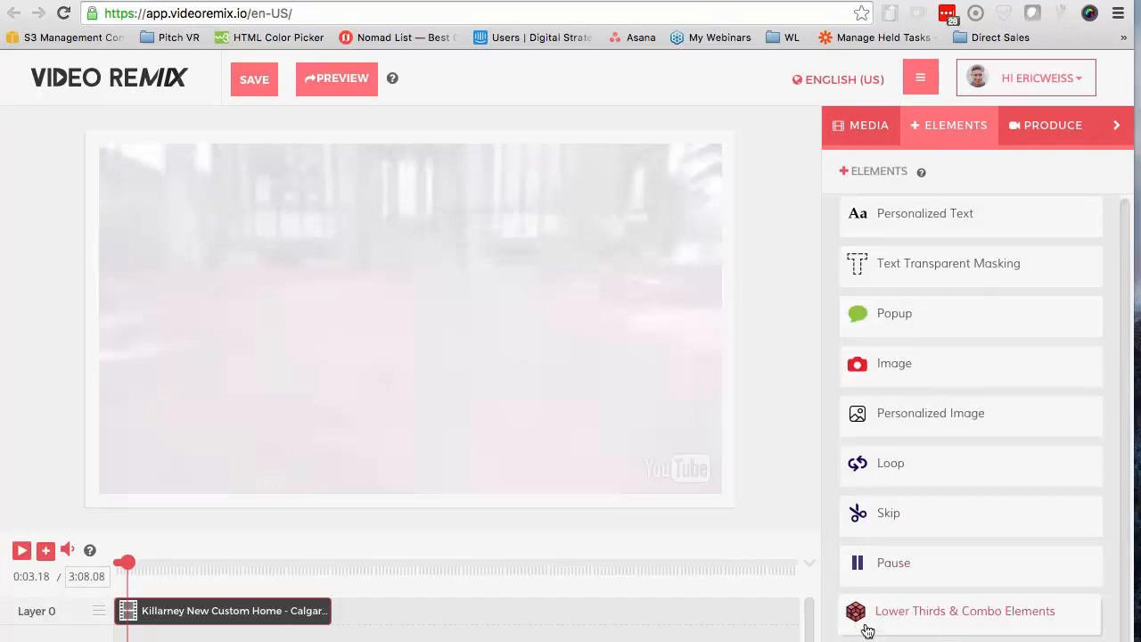
pyautogui.click(922, 615)
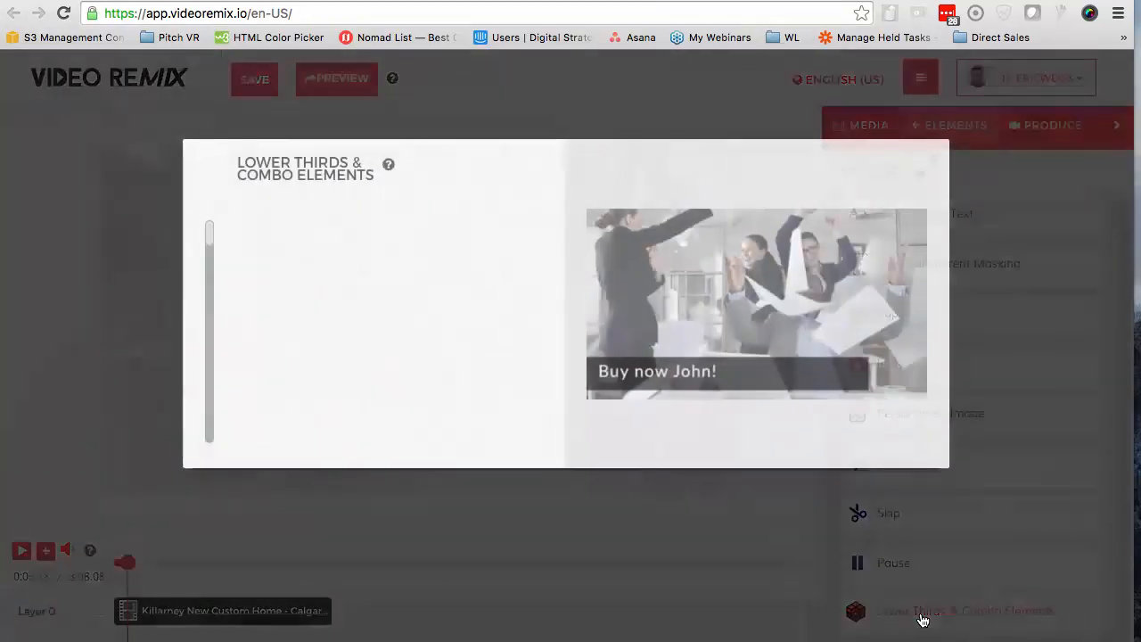
pyautogui.scroll(-2, 379, 348)
pyautogui.scroll(-3, 378, 352)
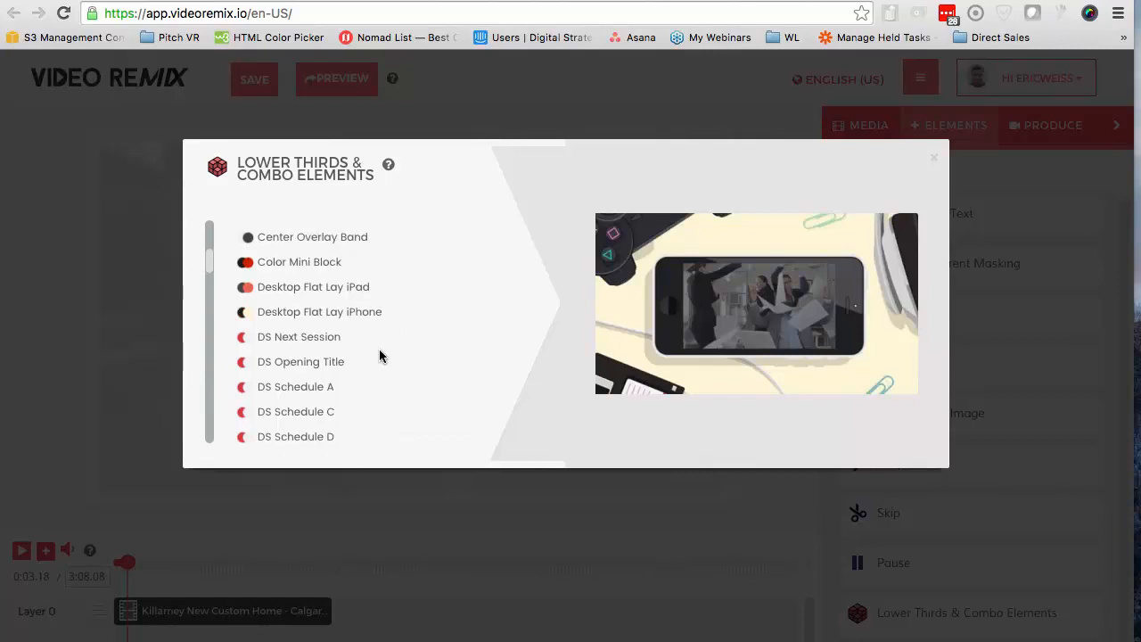
pyautogui.scroll(-9, 378, 354)
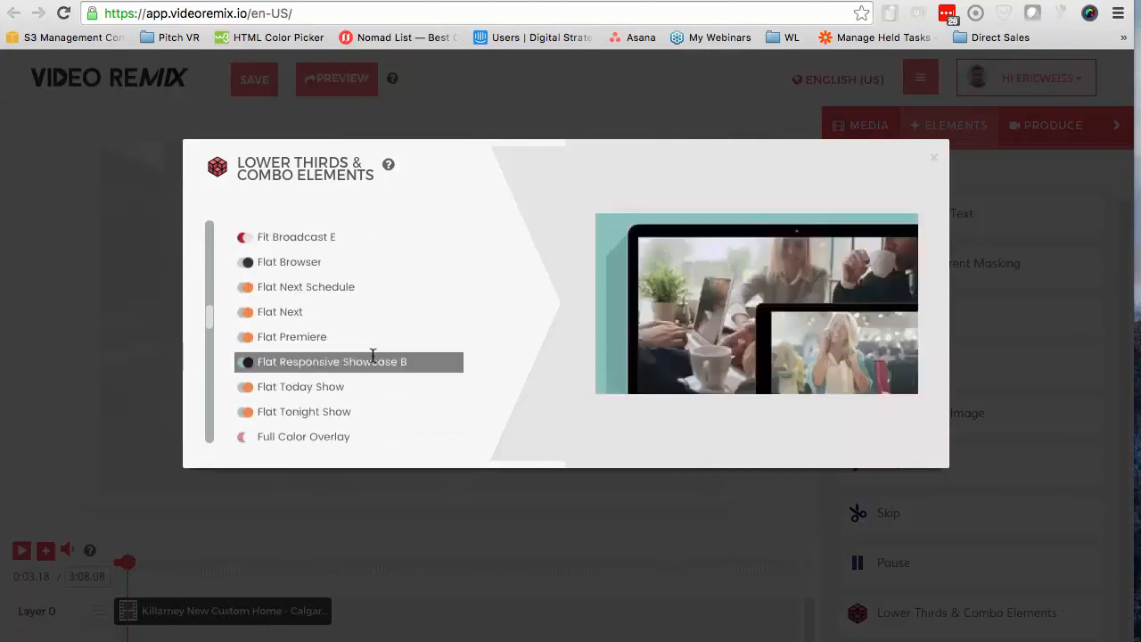
pyautogui.scroll(-3, 322, 381)
pyautogui.scroll(-1, 323, 381)
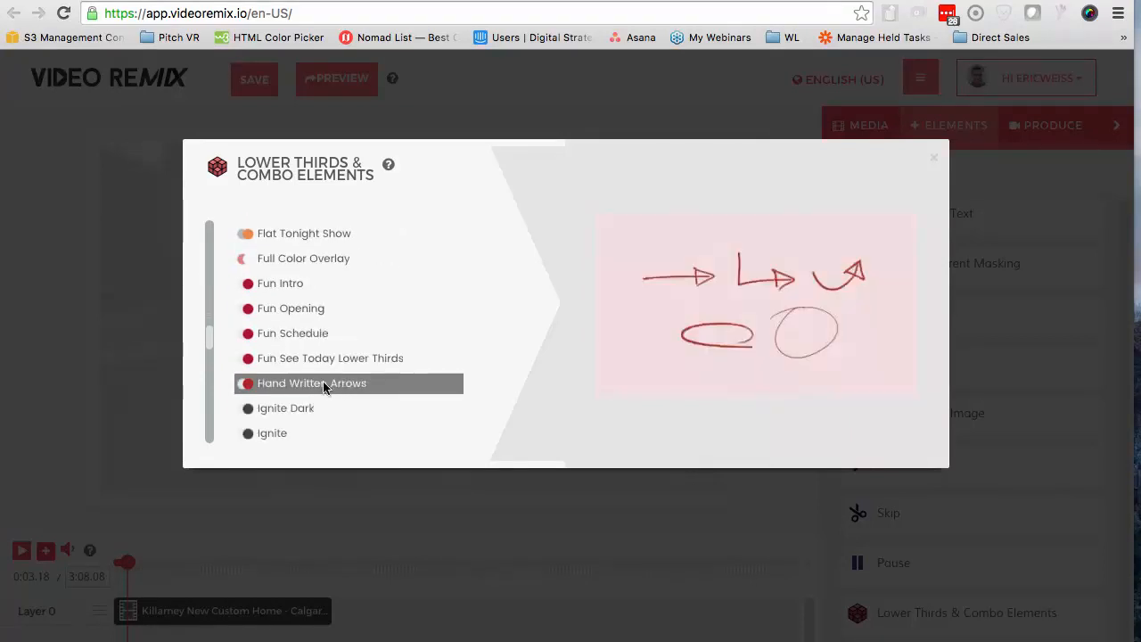
pyautogui.scroll(-1, 323, 384)
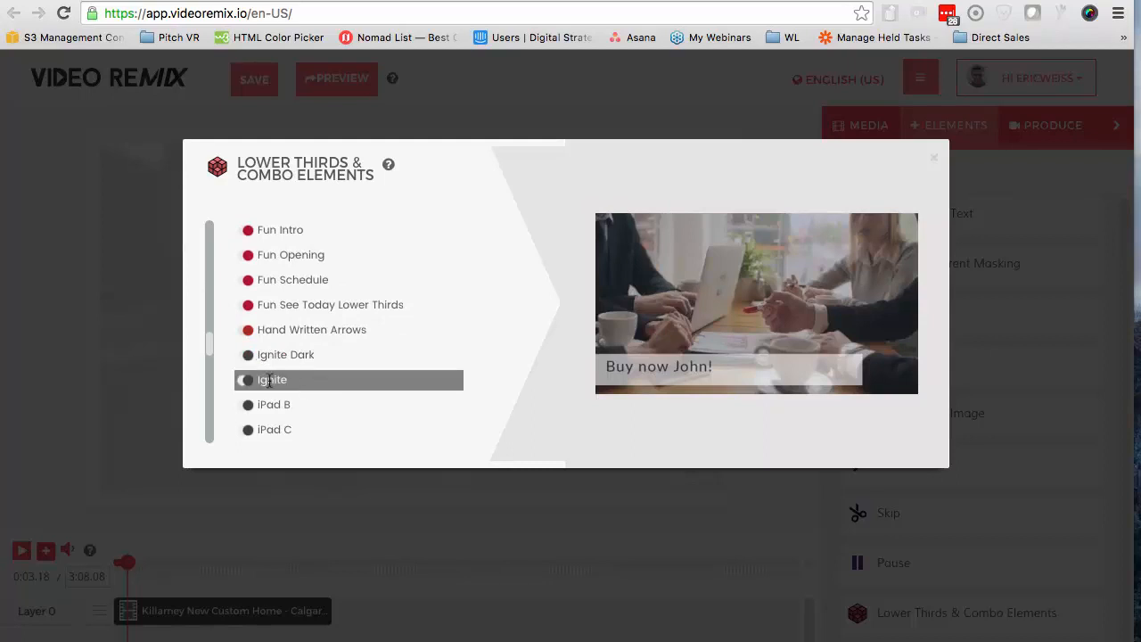
pyautogui.click(292, 379)
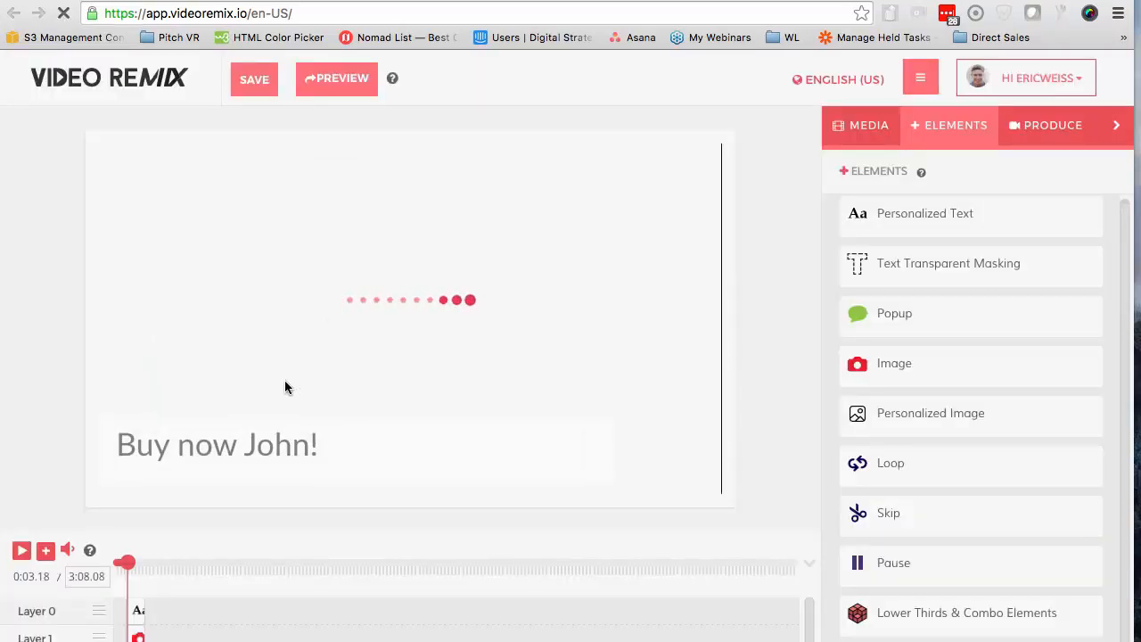
# Replace the lower third's placeholder text with "Welcome Home"
pyautogui.click(138, 612)
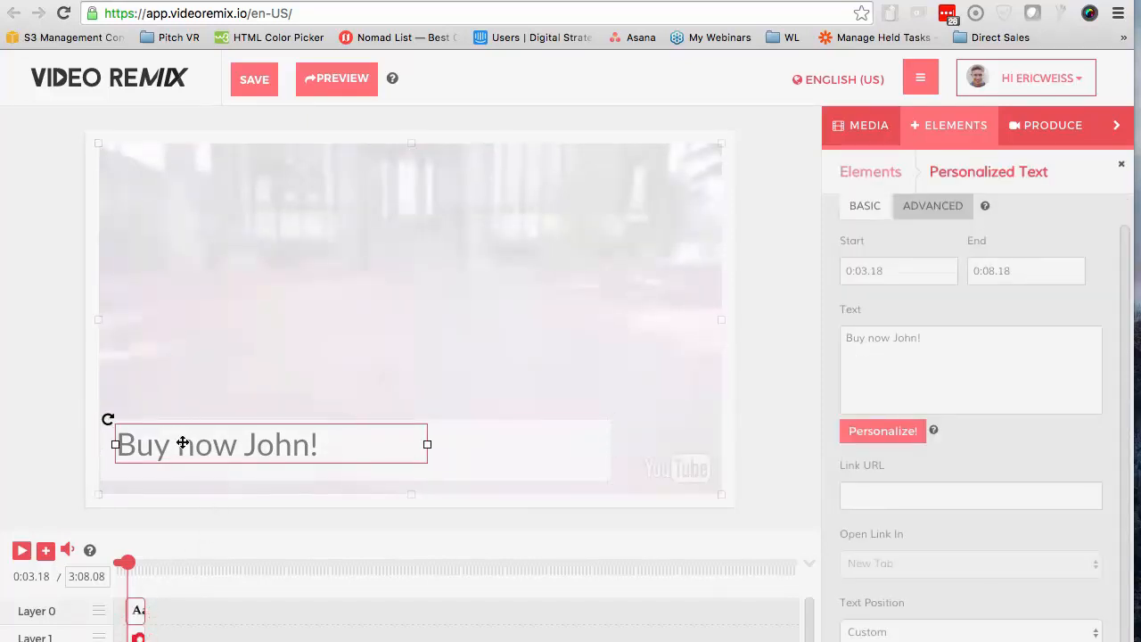
pyautogui.moveTo(972, 339); pyautogui.dragTo(844, 336)
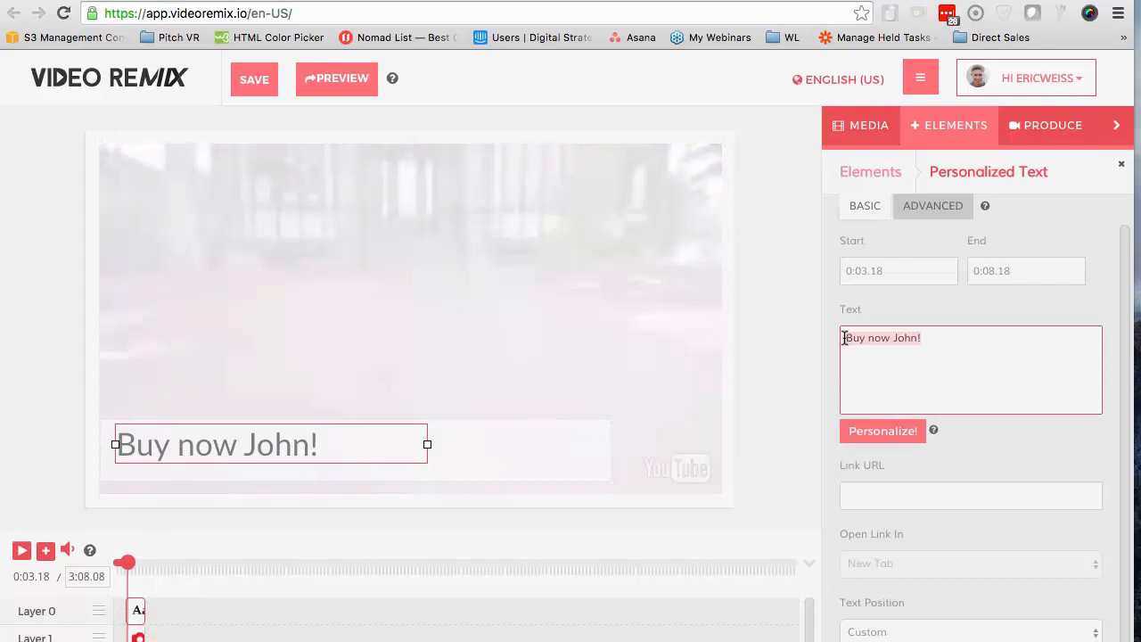
pyautogui.write('Welc')
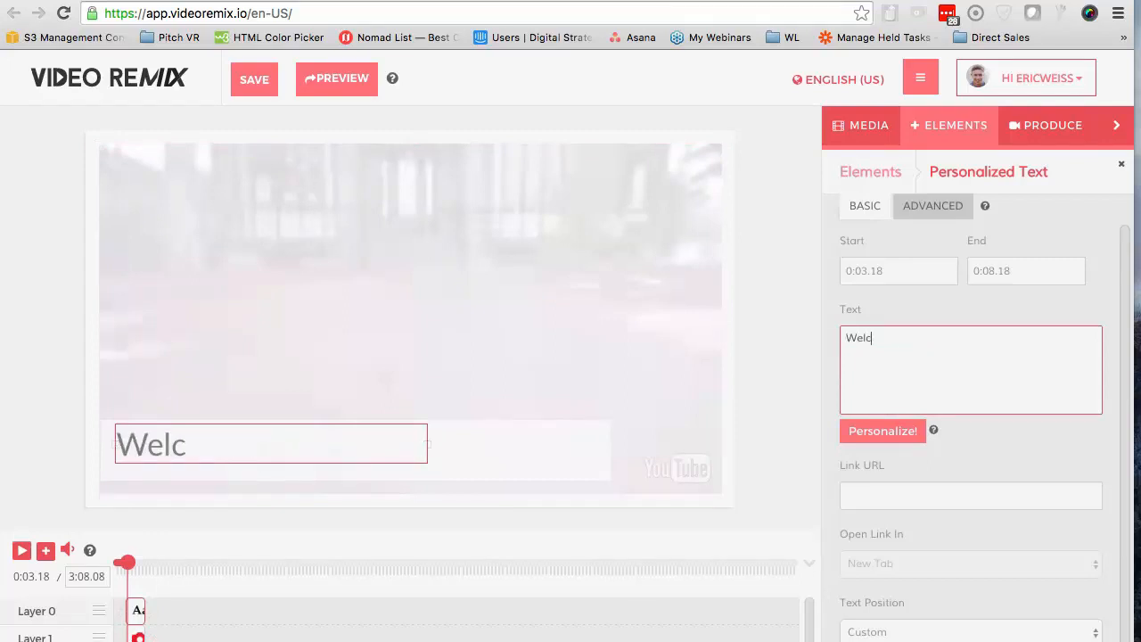
pyautogui.write('ome Home')
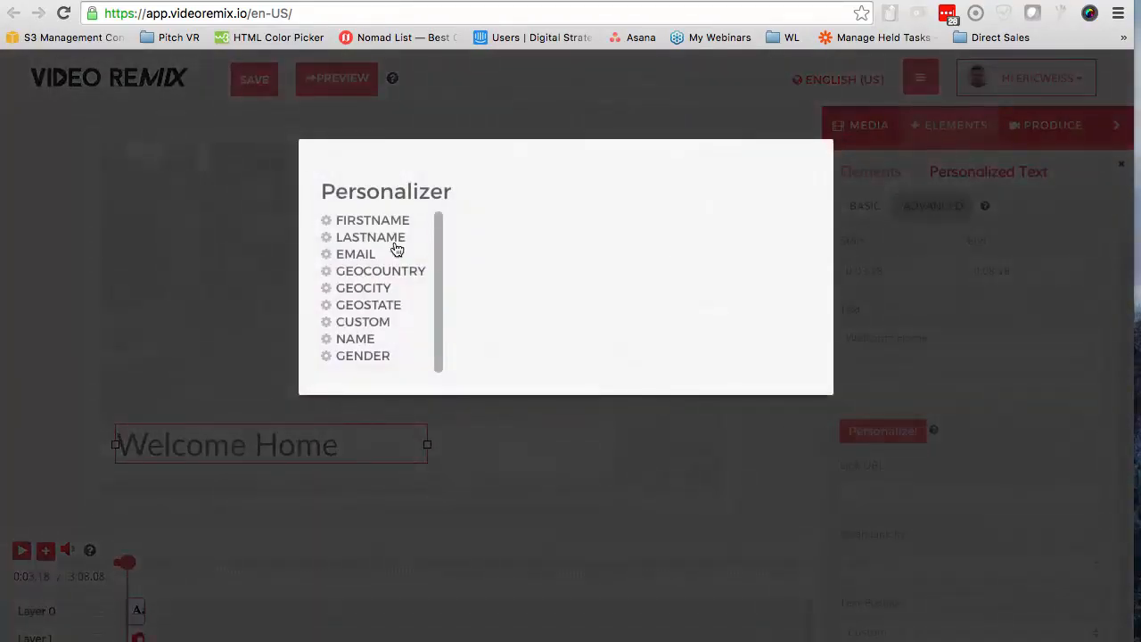
# Append the plain {{FIRSTNAME}} personalization token to the welcome text and widen its text box to fit on one line
pyautogui.click(356, 221)
pyautogui.click(648, 360)
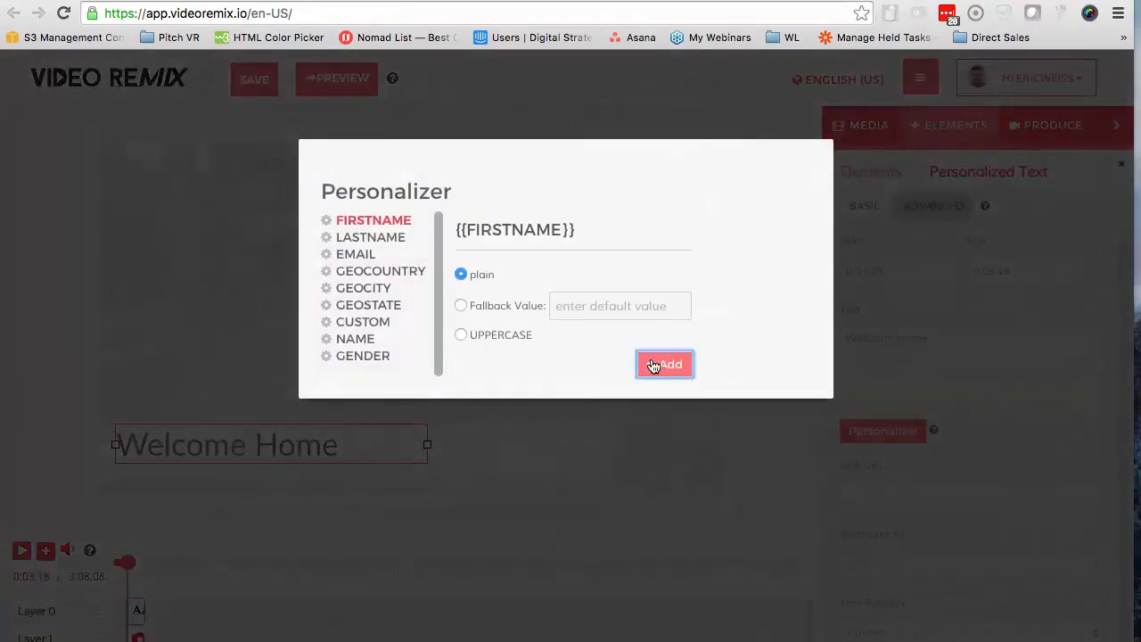
pyautogui.moveTo(428, 465); pyautogui.dragTo(474, 466)
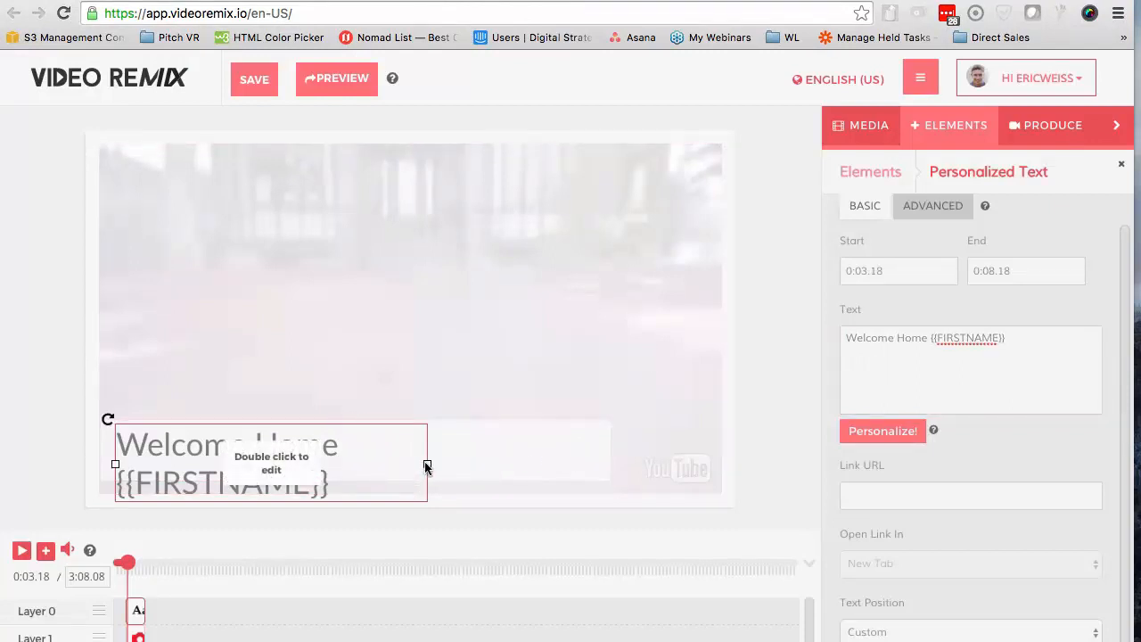
pyautogui.moveTo(426, 464); pyautogui.dragTo(587, 448)
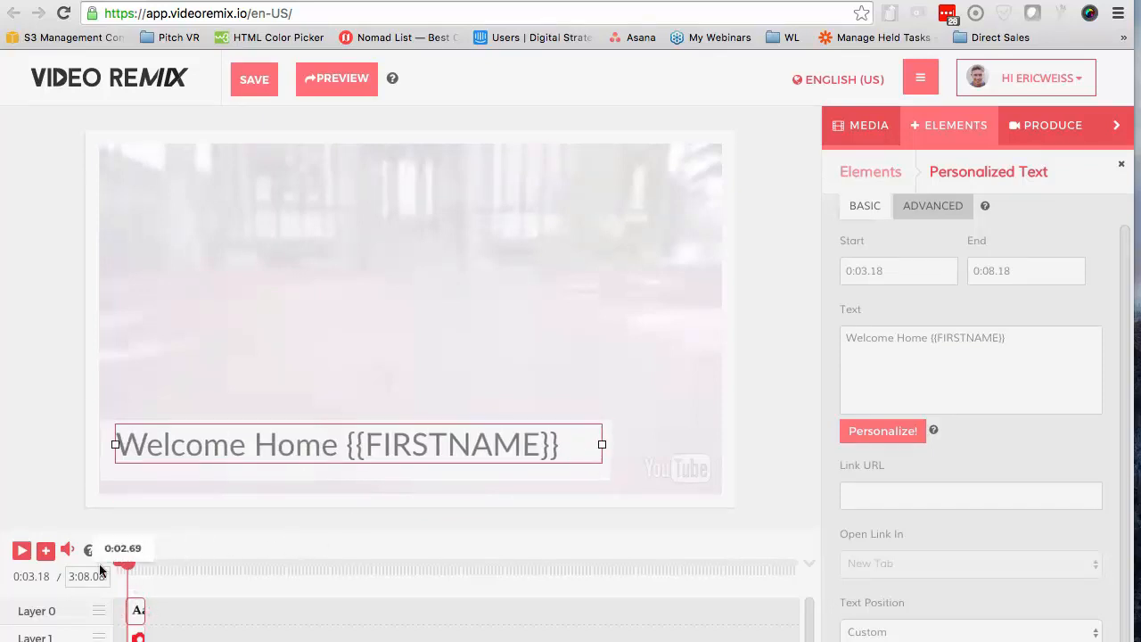
# Extend the welcome text and its background band to the end of the front-door shot at about 0:13, checking the timing by playback
pyautogui.click(20, 551)
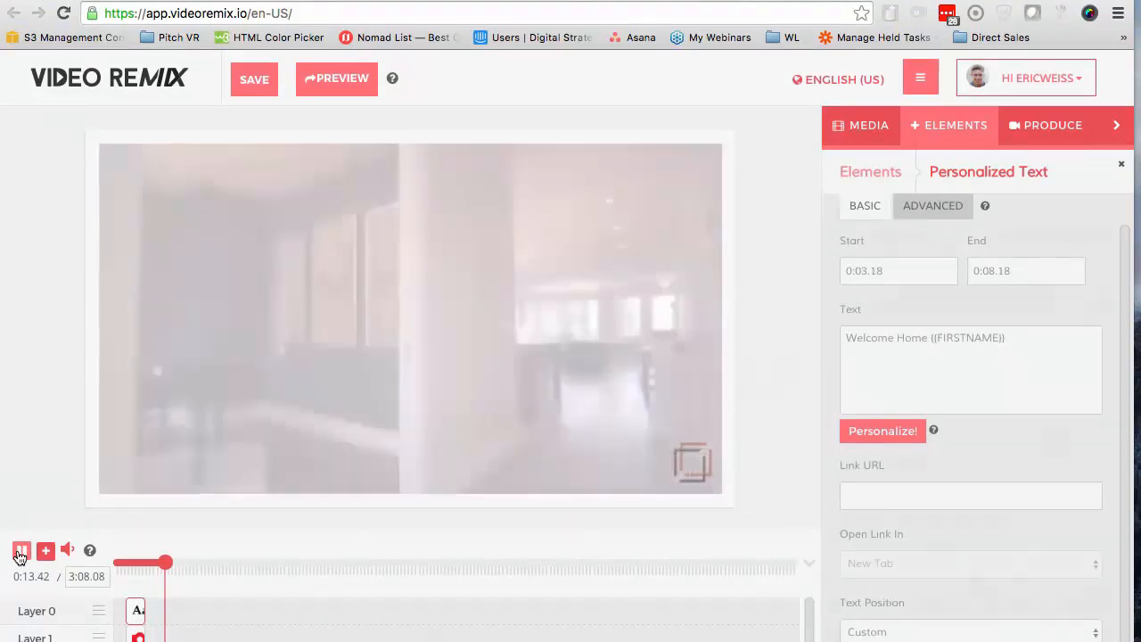
pyautogui.click(20, 551)
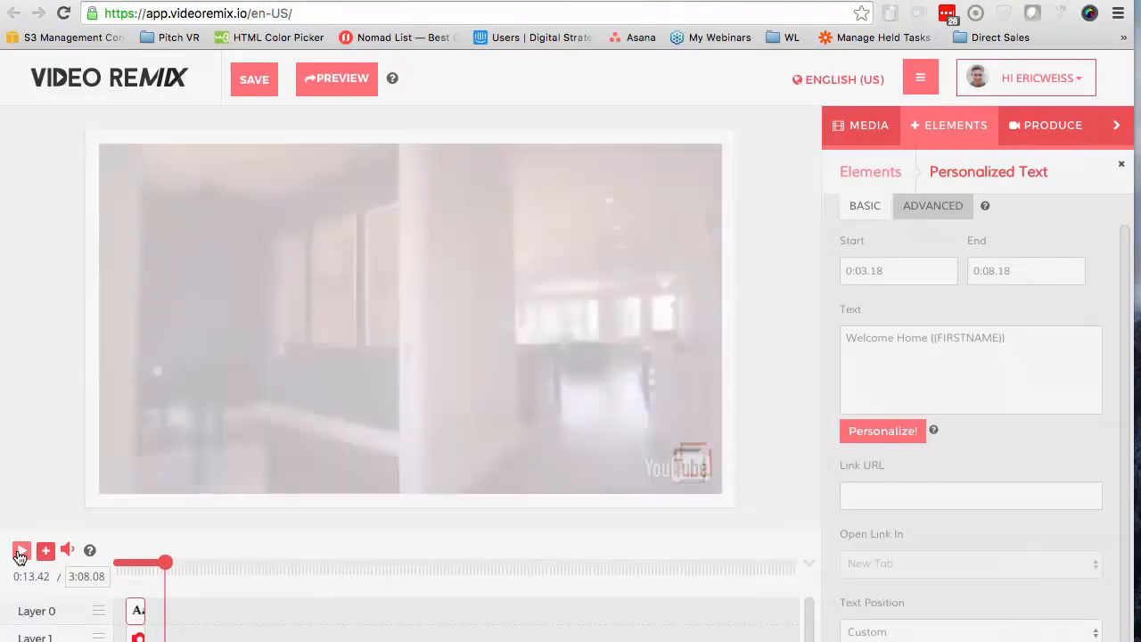
pyautogui.click(142, 636)
pyautogui.moveTo(162, 639); pyautogui.dragTo(162, 613)
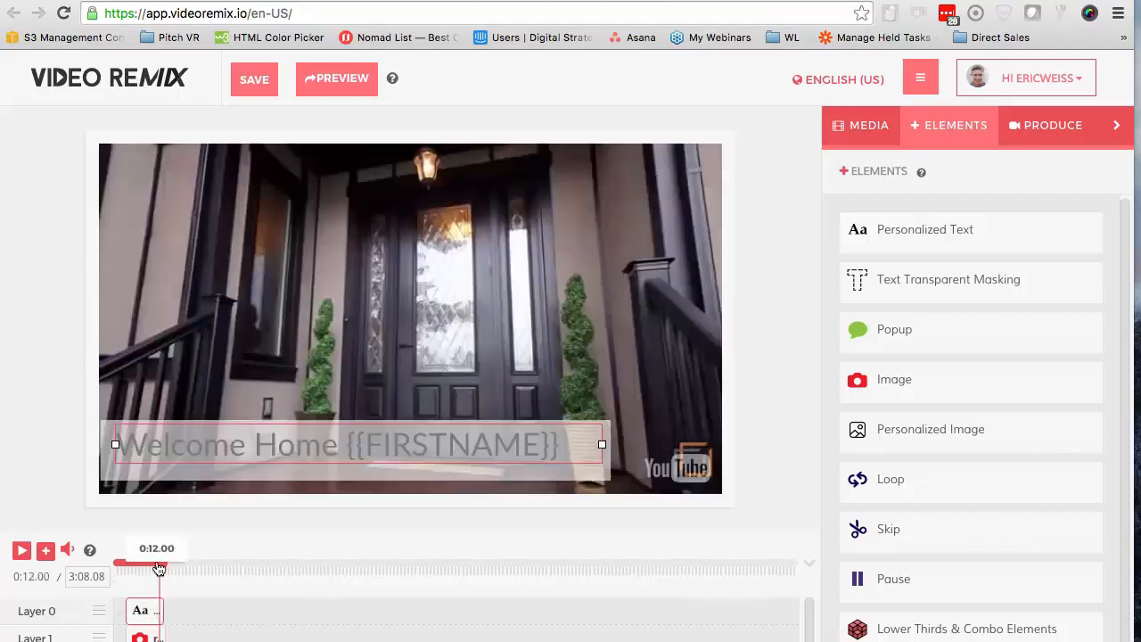
pyautogui.click(23, 552)
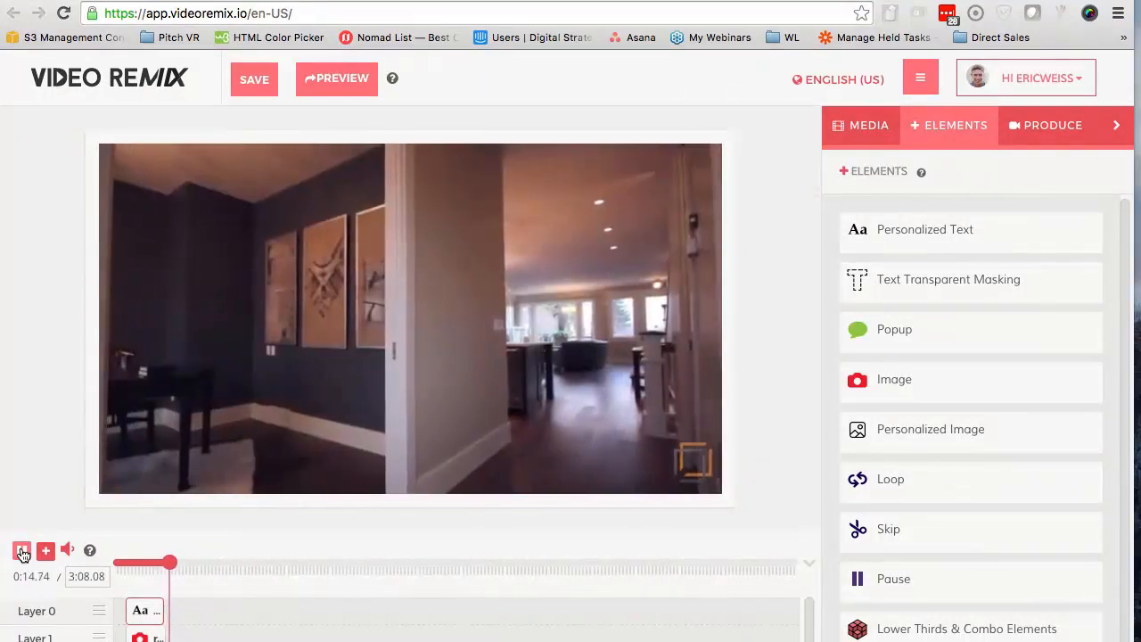
pyautogui.click(22, 551)
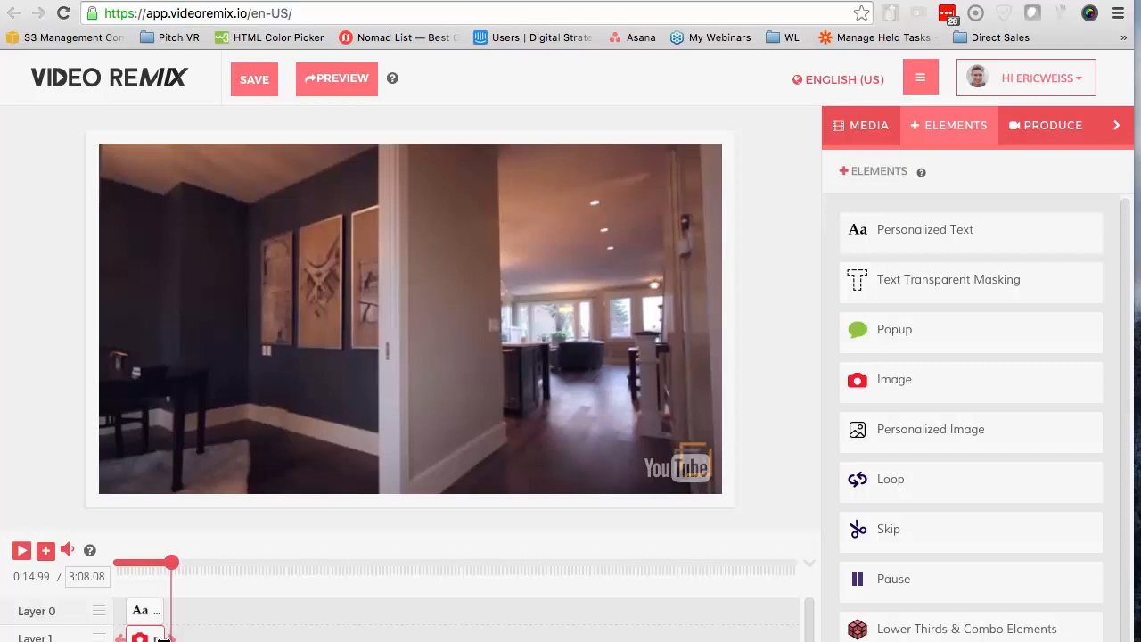
# Play on to about 0:24.73 and add a second Ignite lower third there
pyautogui.click(22, 551)
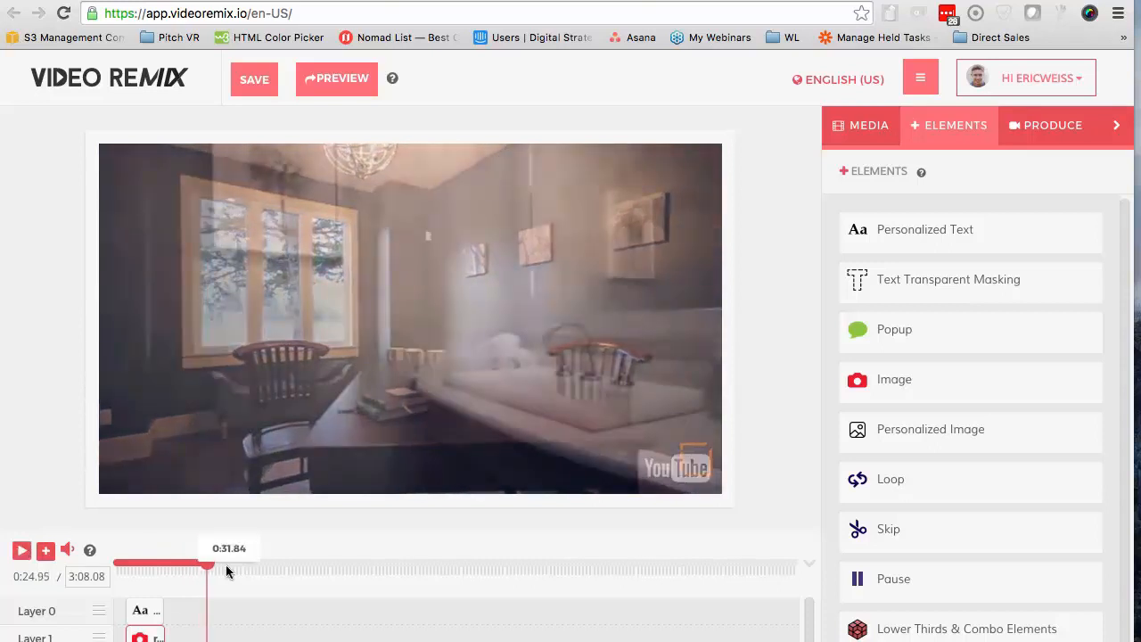
pyautogui.click(203, 567)
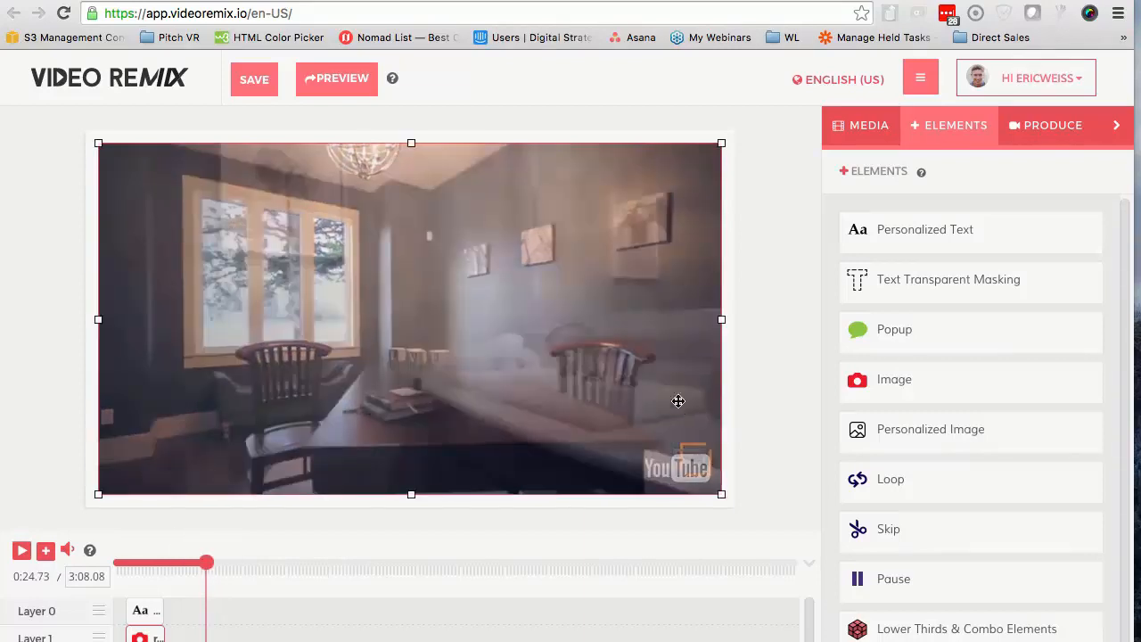
pyautogui.click(896, 621)
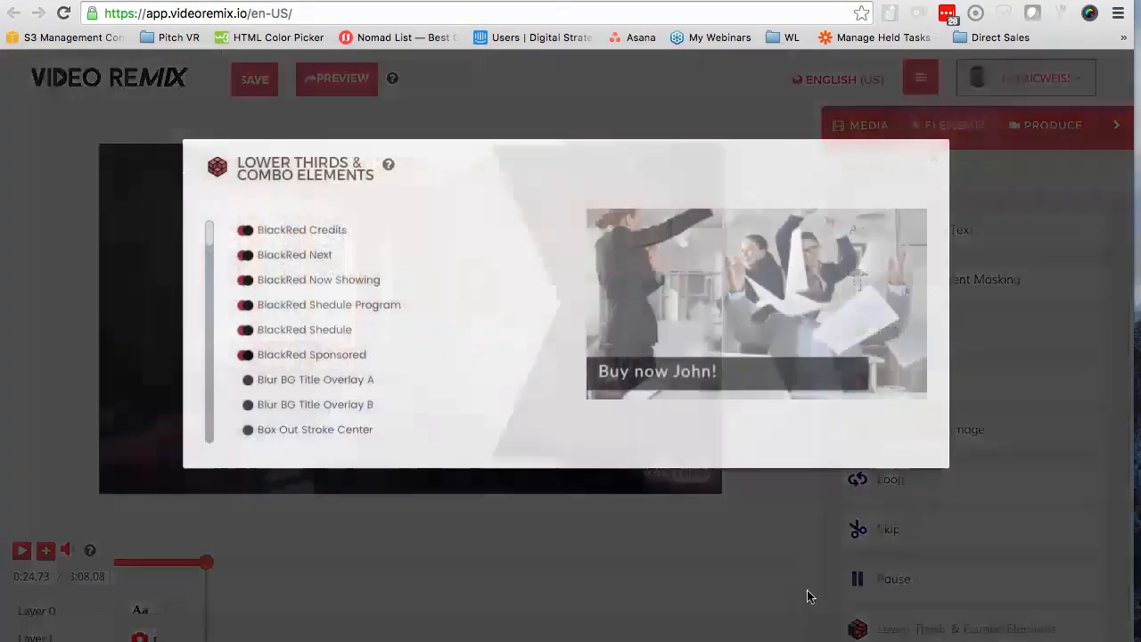
pyautogui.scroll(-10, 234, 313)
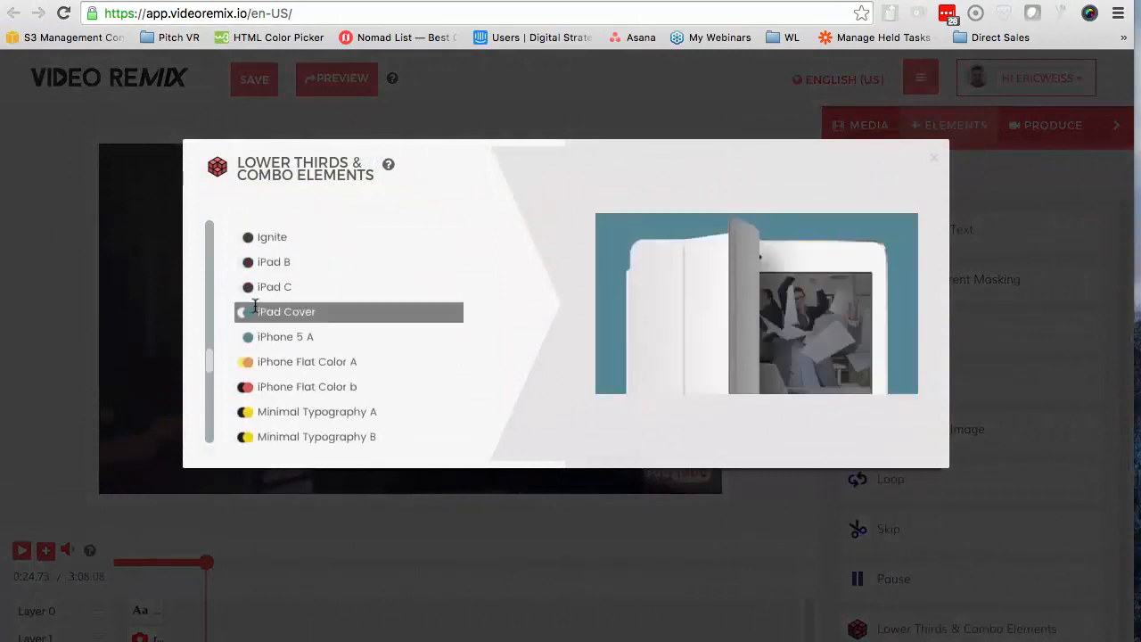
pyautogui.click(287, 238)
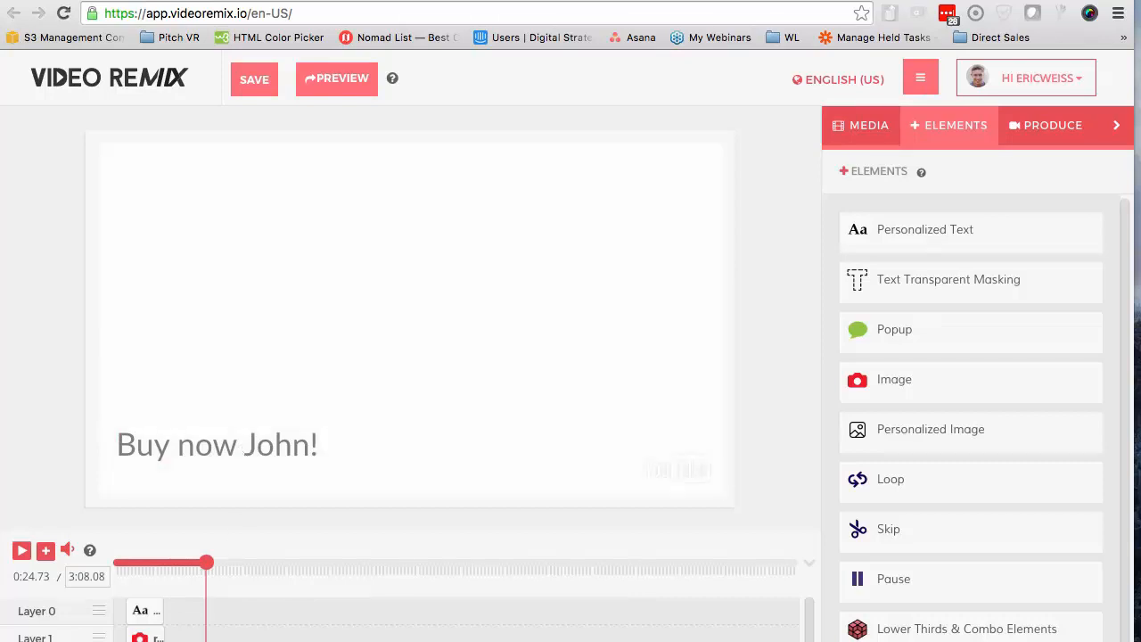
# Replace the second lower third's placeholder text with "It's Time To Move From"
pyautogui.click(426, 438)
pyautogui.moveTo(1039, 338); pyautogui.dragTo(852, 337)
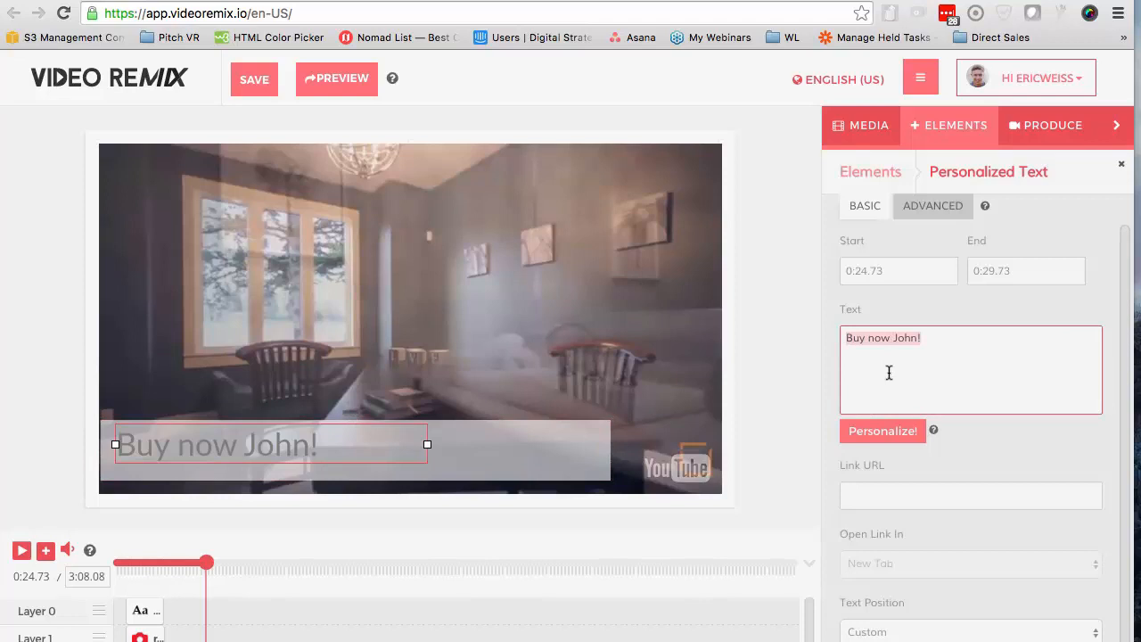
pyautogui.press('BackSpace')
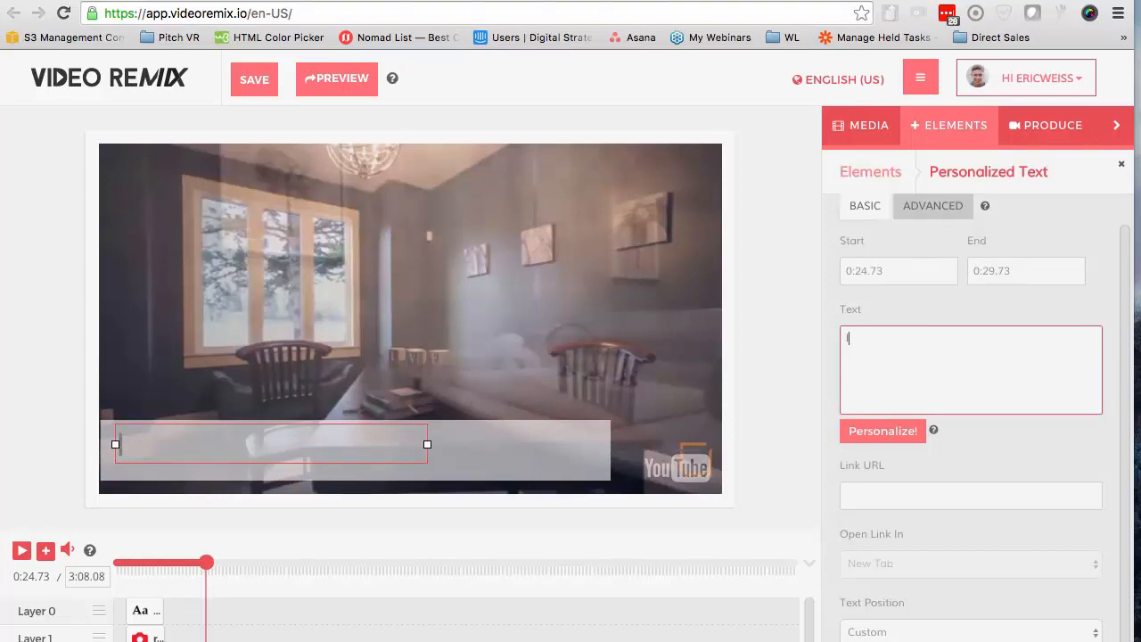
pyautogui.write("It's Tim")
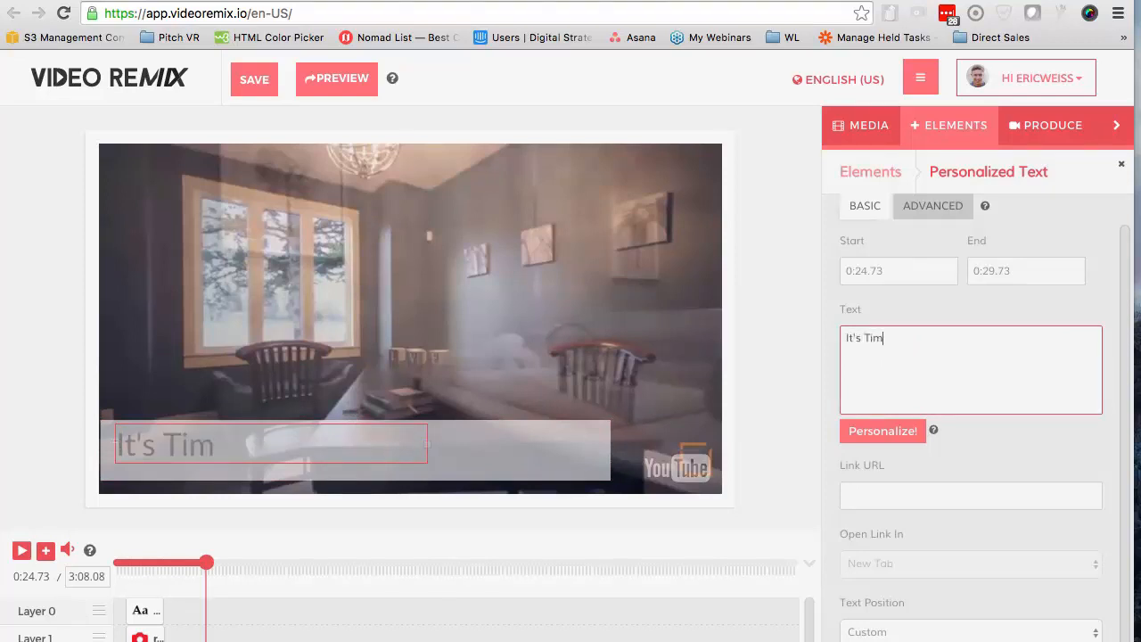
pyautogui.write('e To Mo')
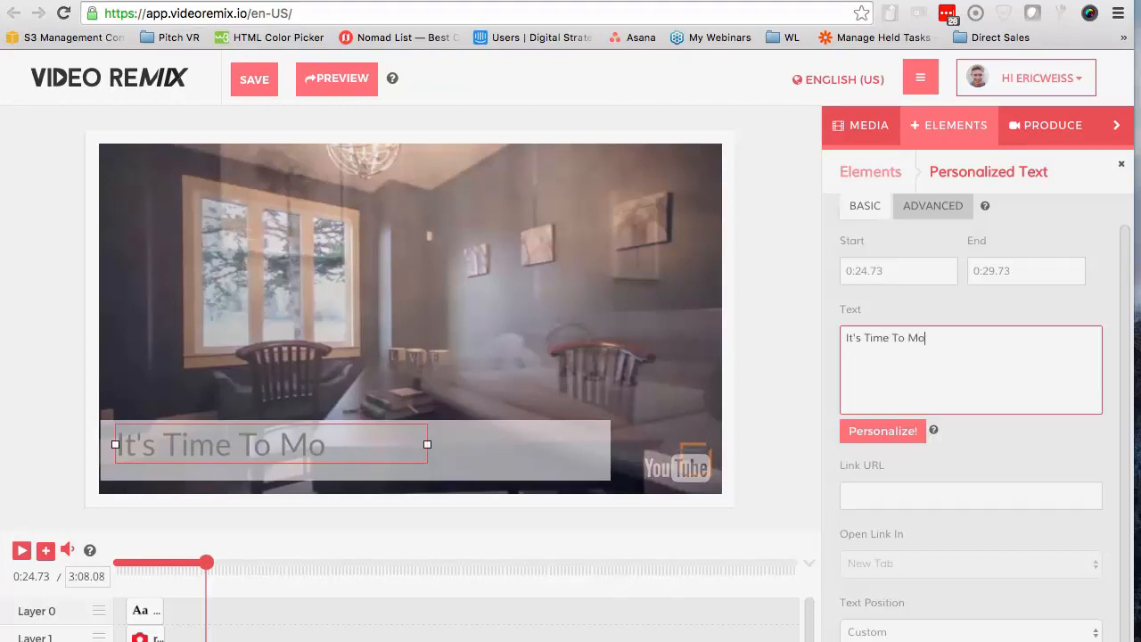
pyautogui.write('ve From')
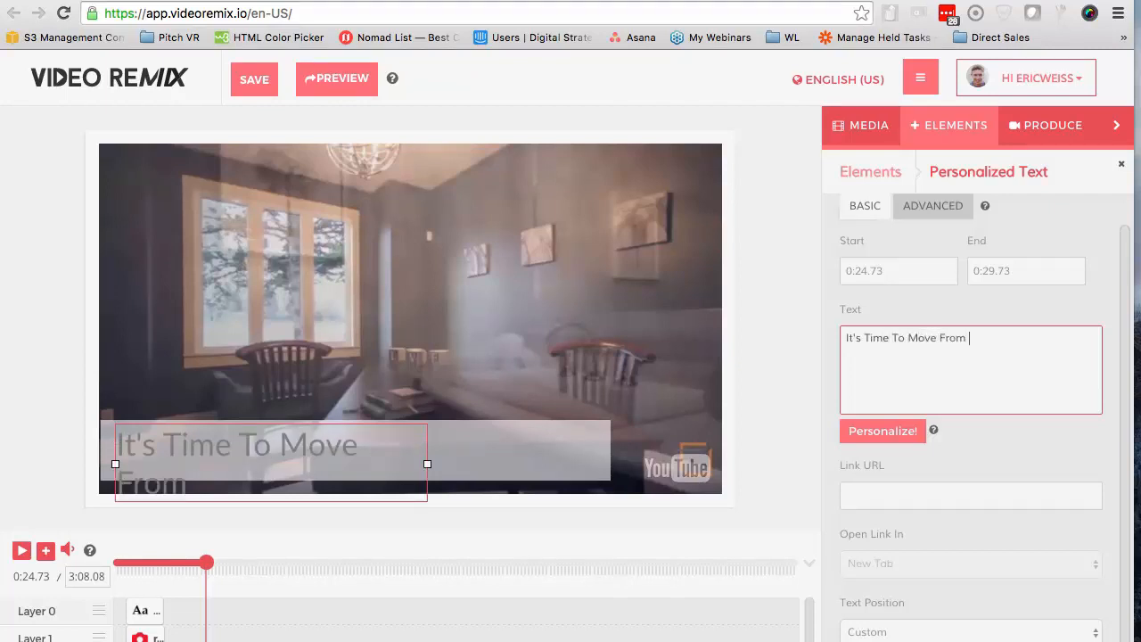
# Append the plain {{GEOCITY}} token to the second lower third's text and widen its text box to fit on one line
pyautogui.click(891, 430)
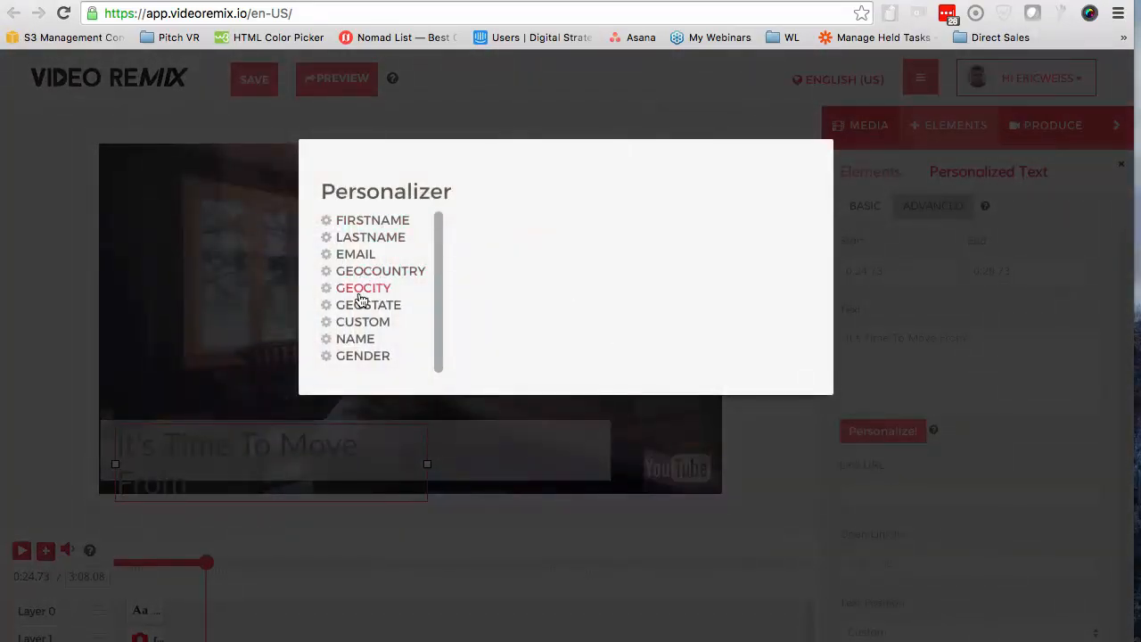
pyautogui.click(367, 290)
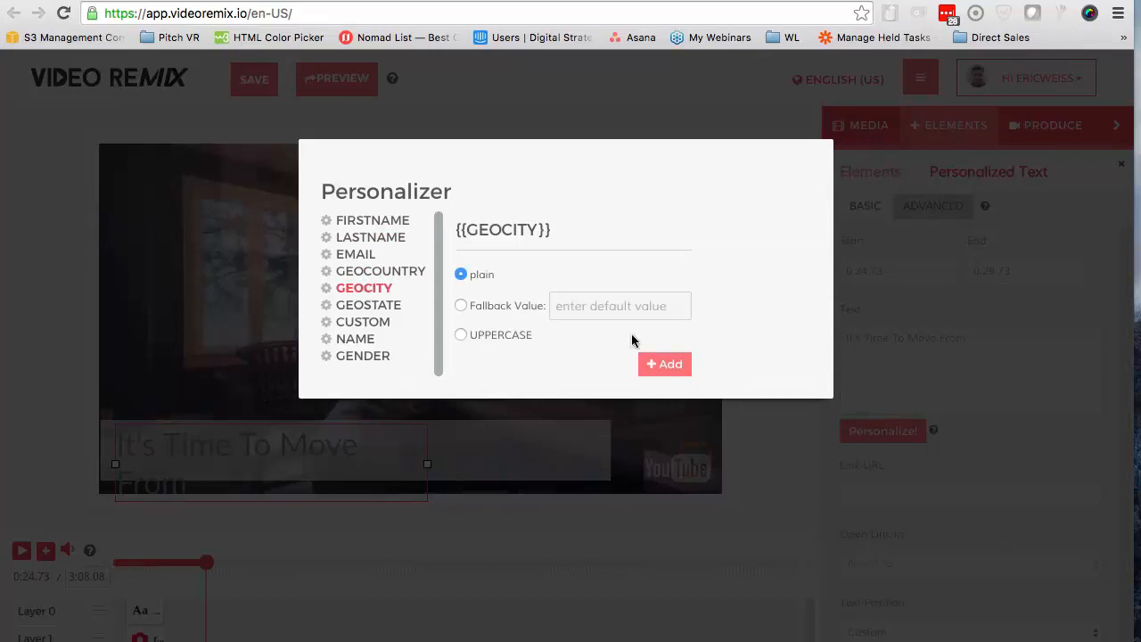
pyautogui.click(677, 366)
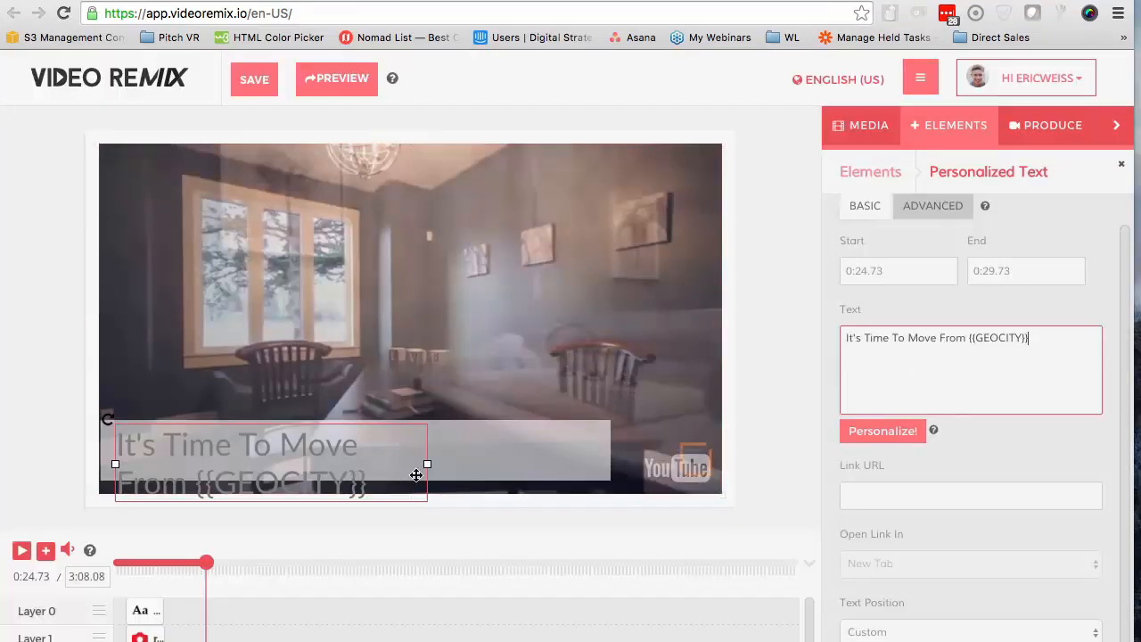
pyautogui.moveTo(430, 464); pyautogui.dragTo(653, 445)
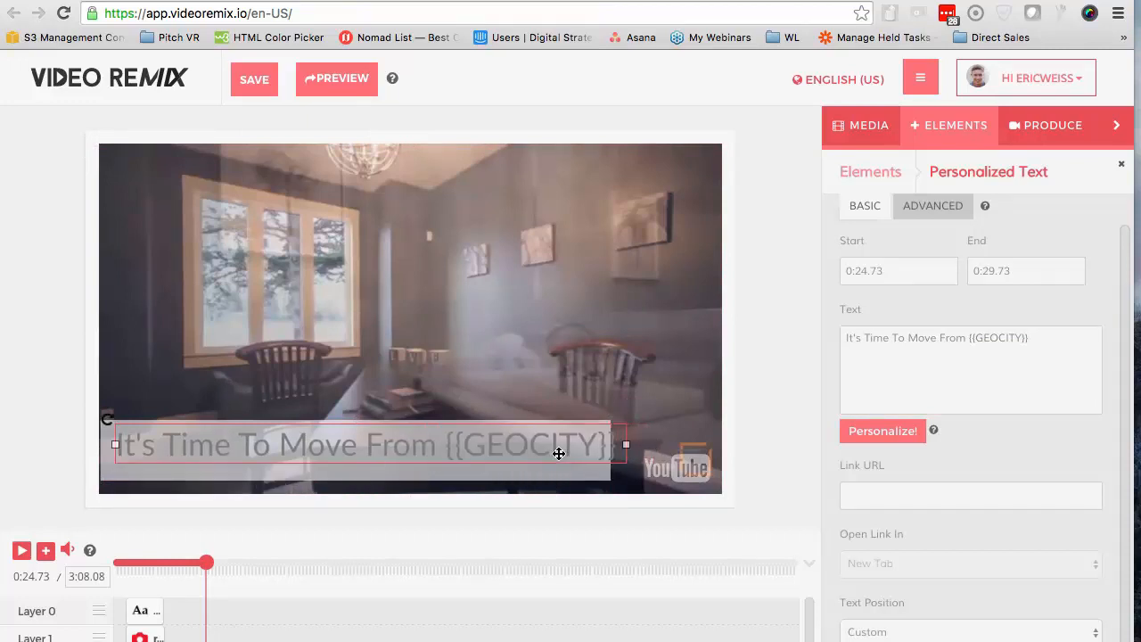
# Shift the second lower third's text to fit inside its background band and play the video on to about 0:30.47
pyautogui.moveTo(560, 443); pyautogui.dragTo(545, 444)
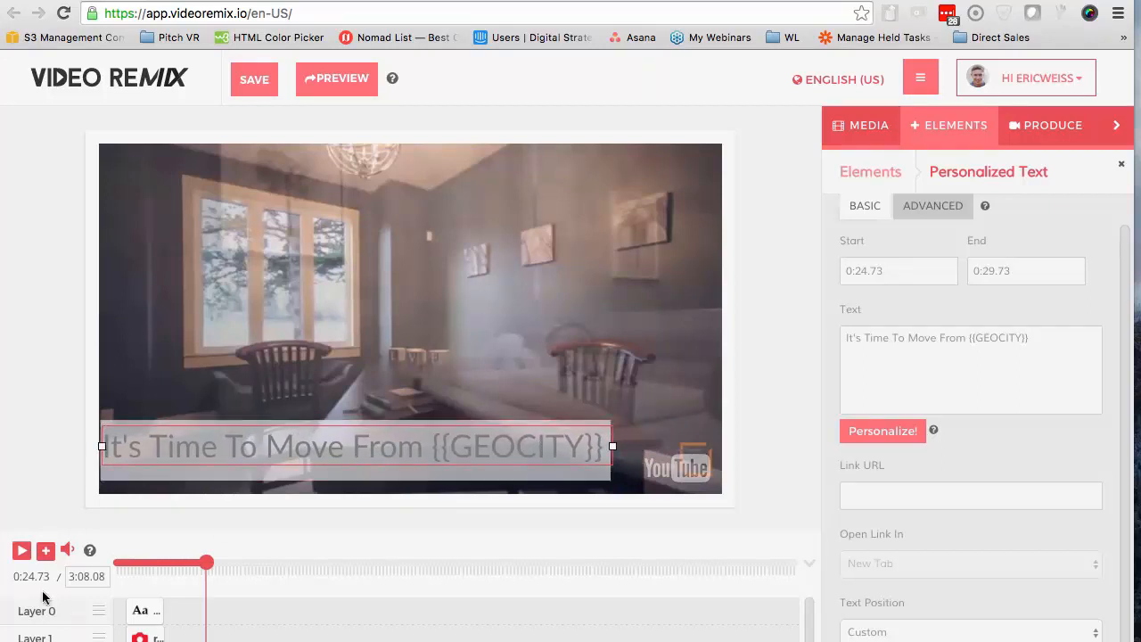
pyautogui.click(20, 551)
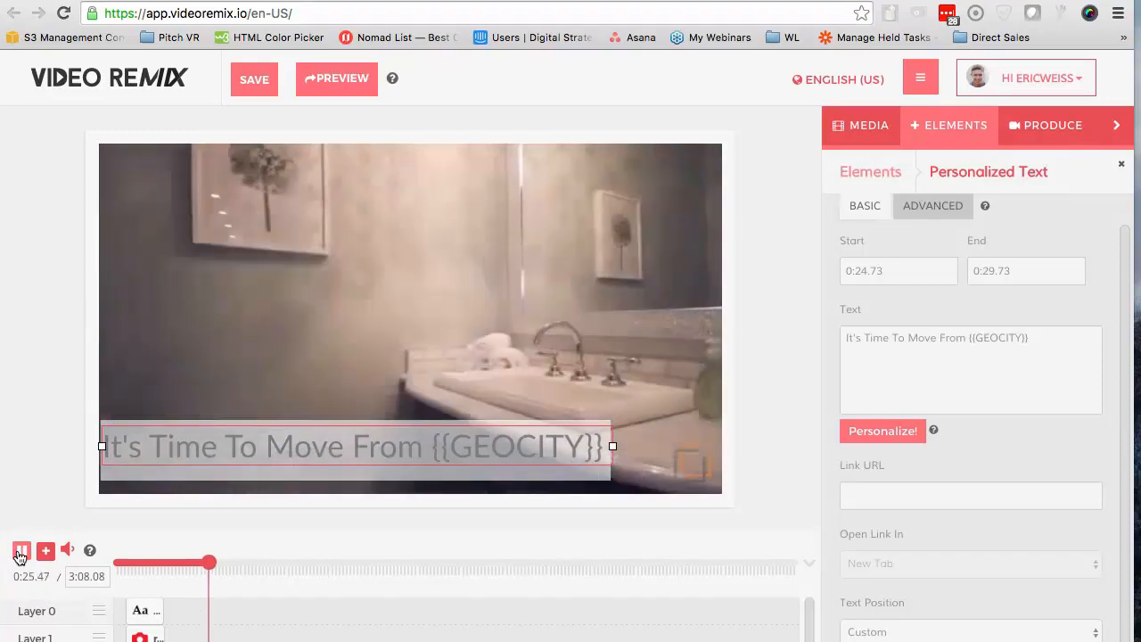
pyautogui.scroll(-1, 202, 610)
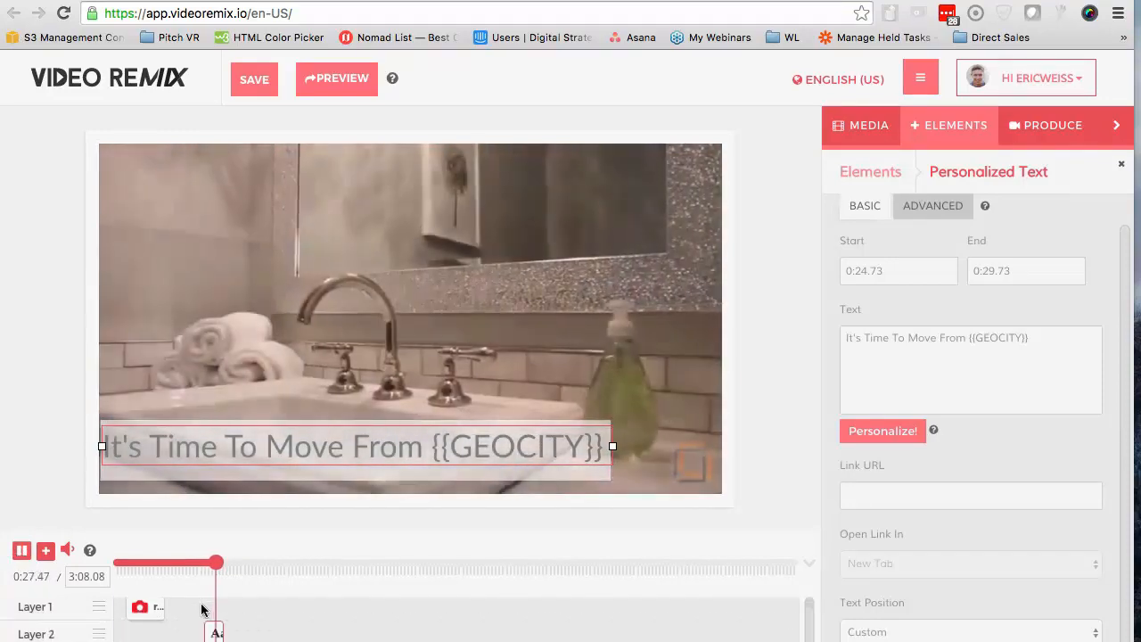
pyautogui.scroll(-1, 196, 629)
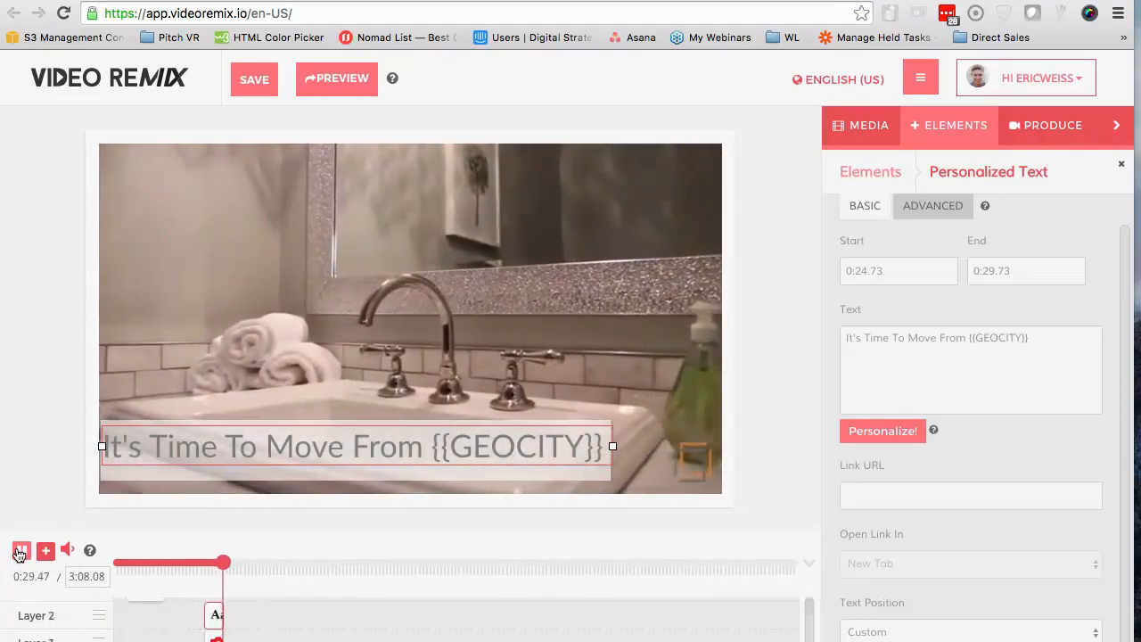
pyautogui.click(20, 551)
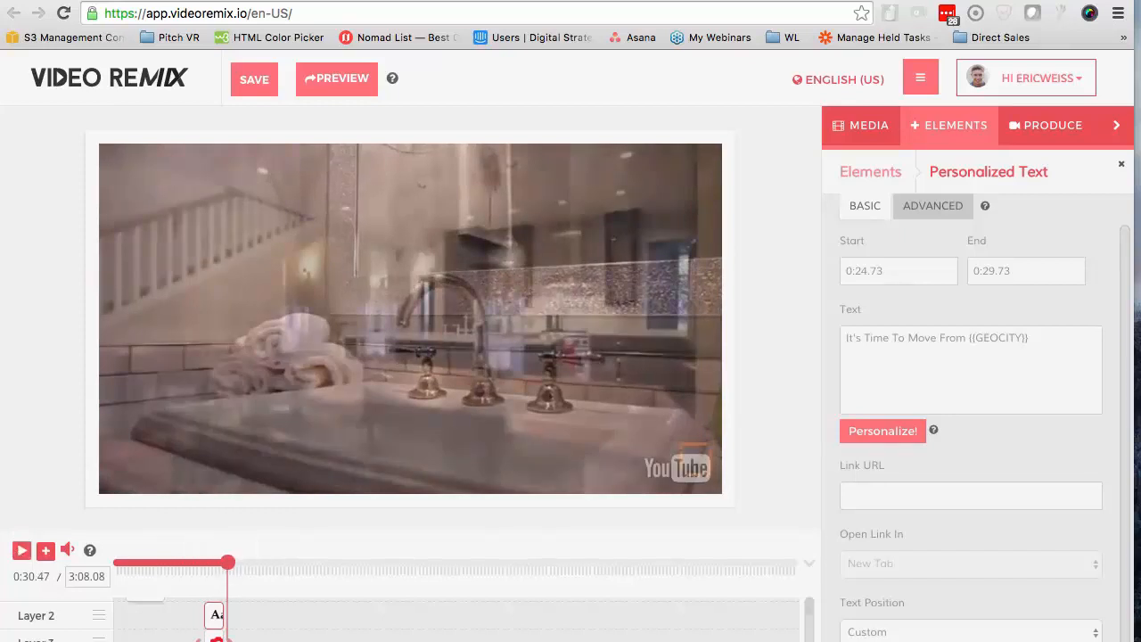
# Shift the second lower third's background band to start at 0:24.97 and play on to the end of the dining-room shot
pyautogui.click(216, 639)
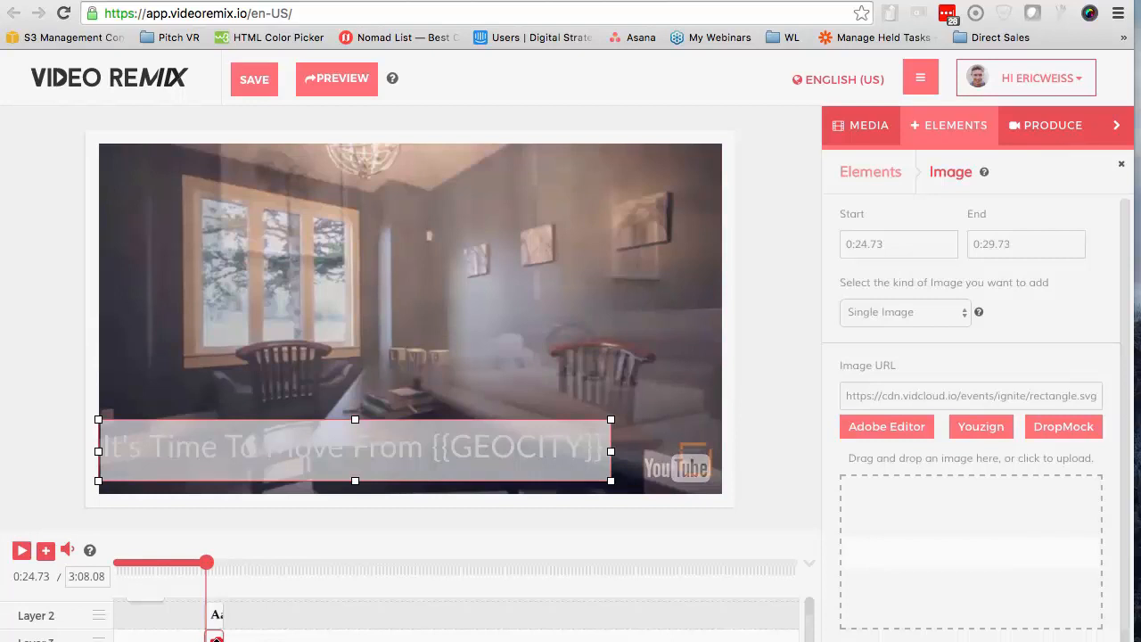
pyautogui.moveTo(216, 640); pyautogui.dragTo(218, 640)
pyautogui.click(230, 565)
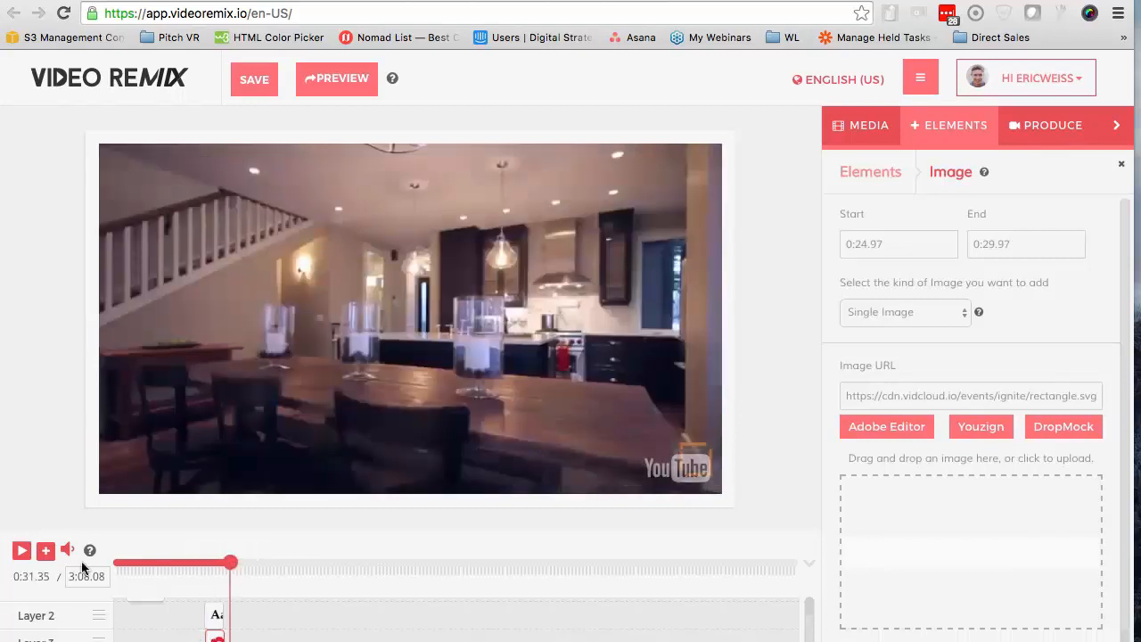
pyautogui.click(22, 550)
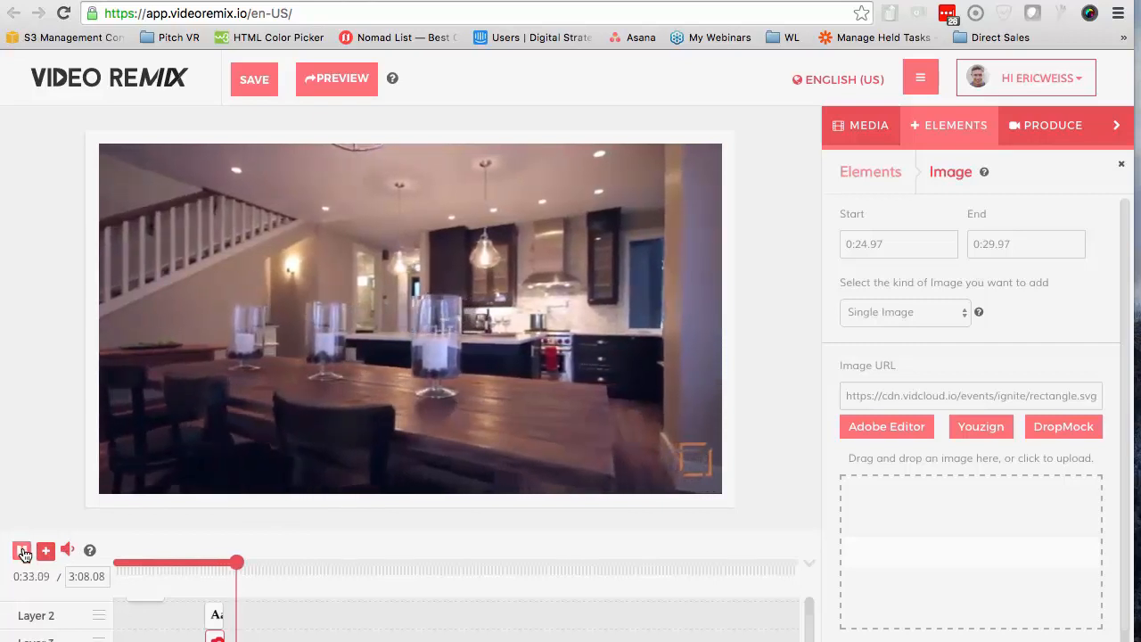
pyautogui.click(22, 551)
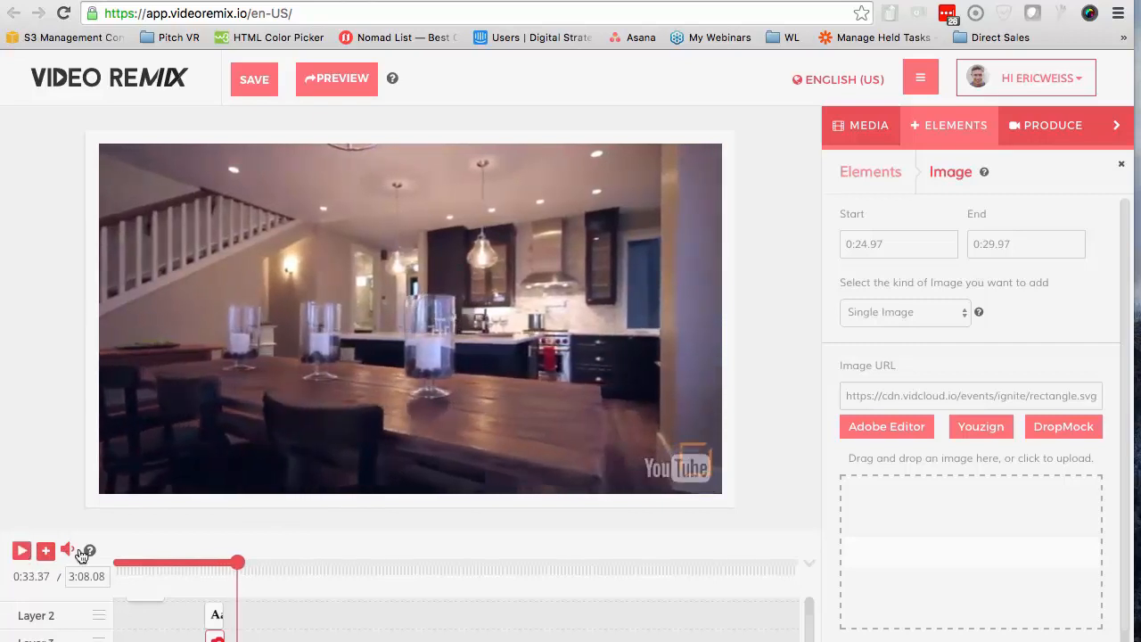
pyautogui.click(18, 559)
pyautogui.click(18, 560)
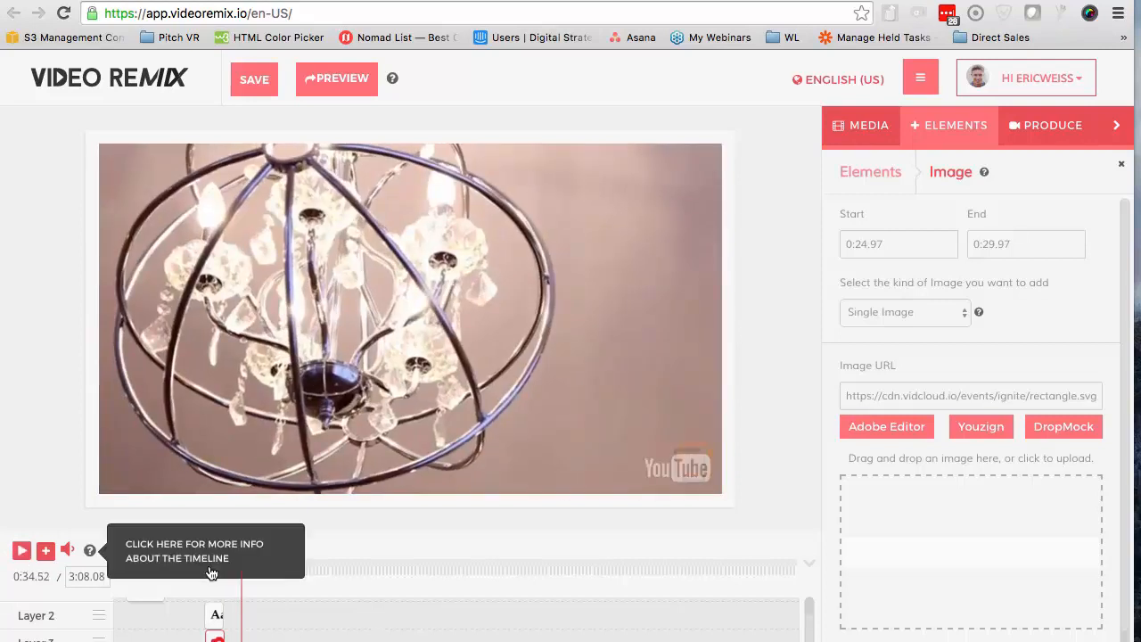
# Recheck where the dining-room shot ends and extend the second lower third's band to 0:34.28 and its text to match
pyautogui.click(238, 564)
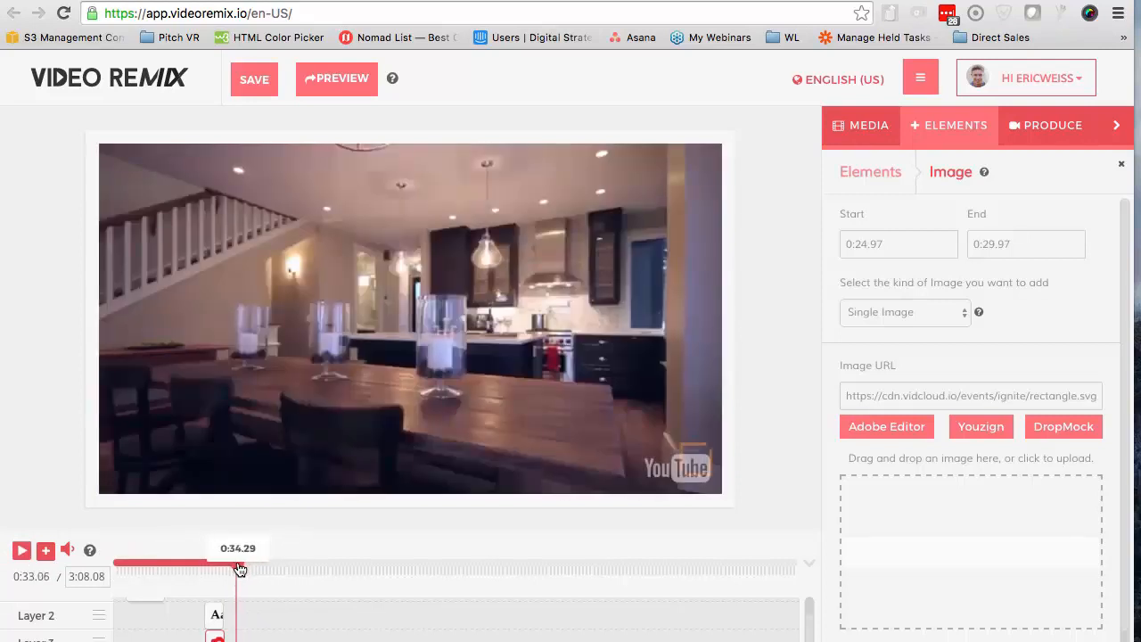
pyautogui.click(22, 558)
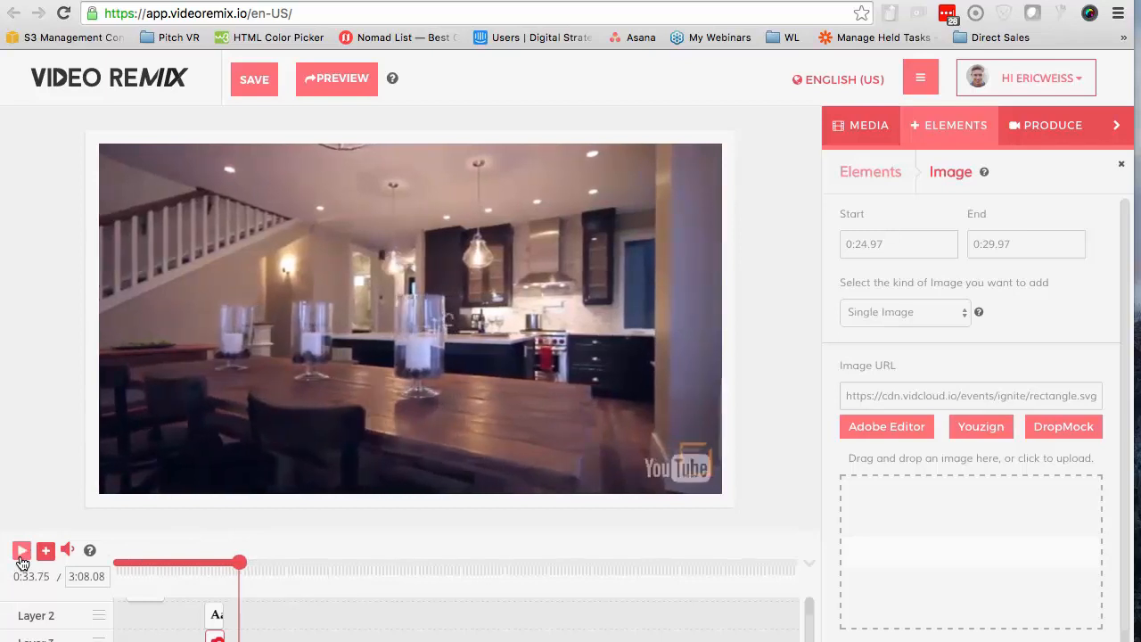
pyautogui.click(21, 559)
pyautogui.click(22, 560)
pyautogui.click(22, 559)
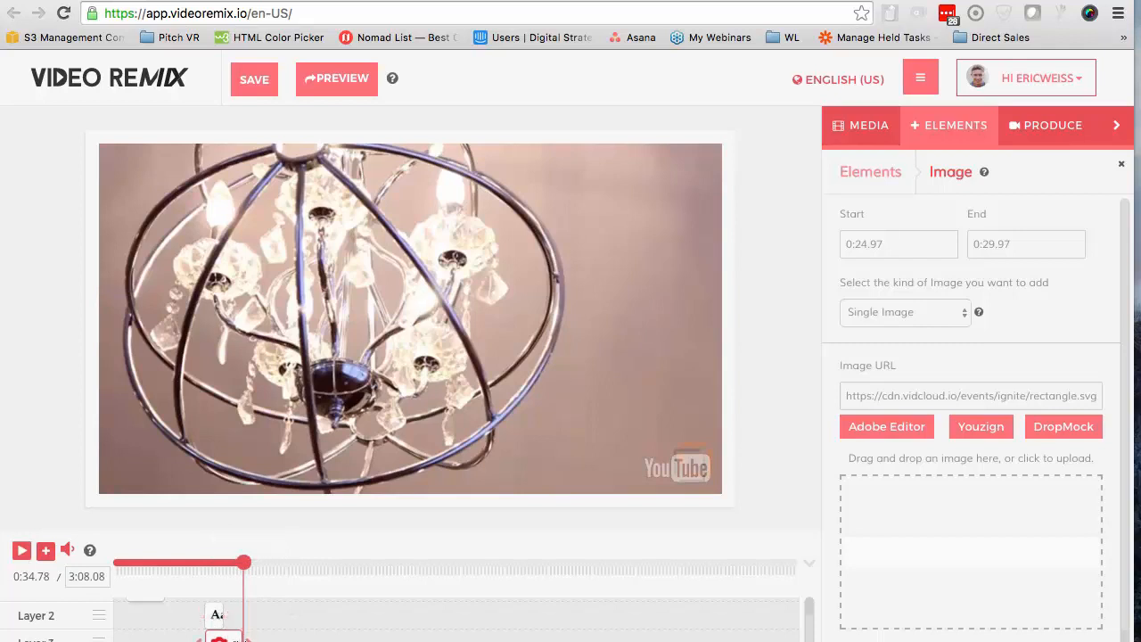
pyautogui.click(221, 610)
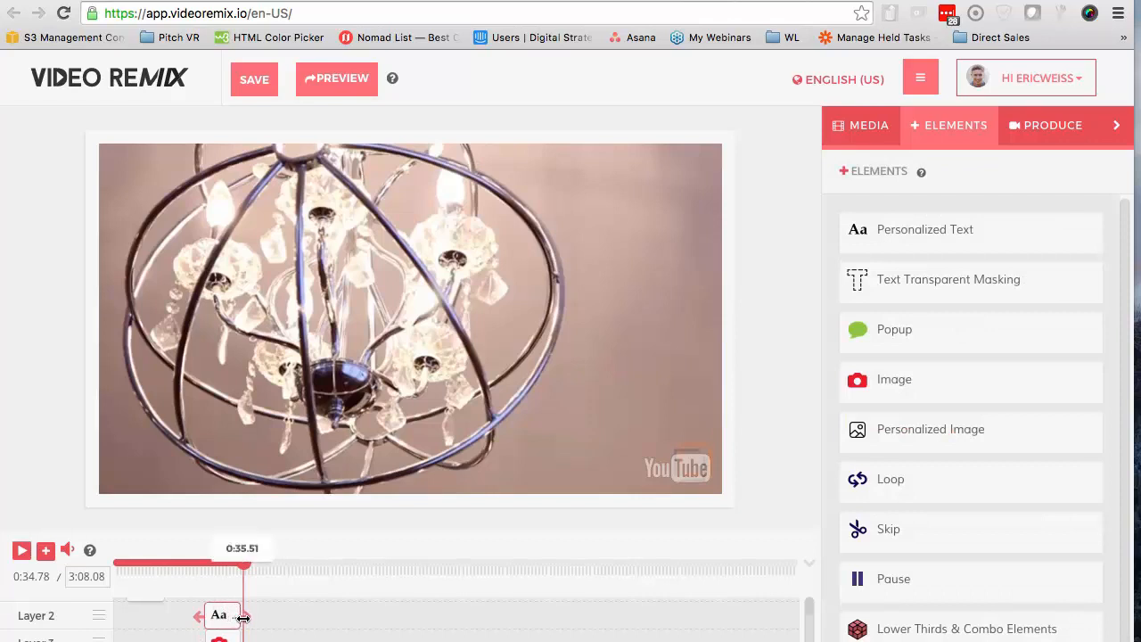
# Play on to the chandelier-to-kitchen transition at 0:37.47 and add a third Ignite lower third there
pyautogui.click(232, 563)
pyautogui.click(14, 556)
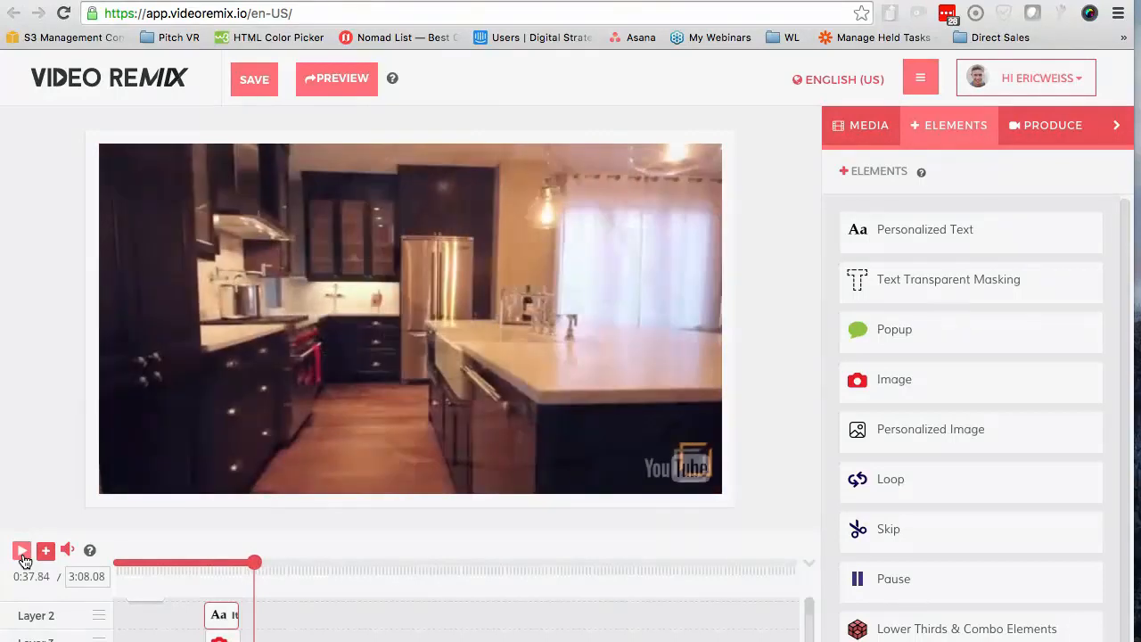
pyautogui.click(22, 554)
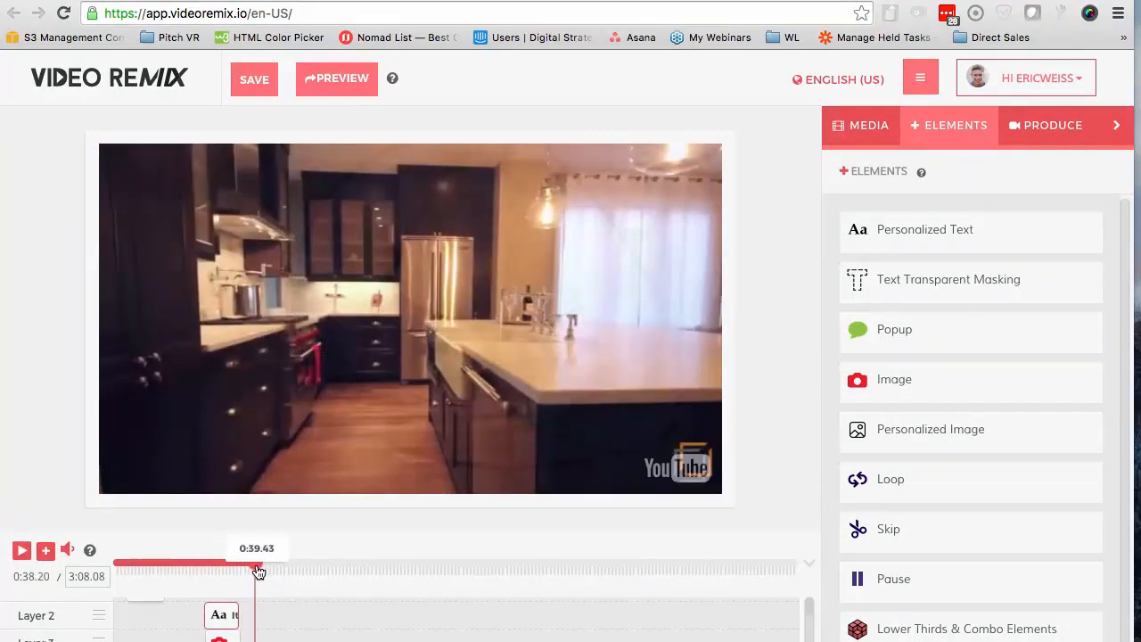
pyautogui.click(258, 571)
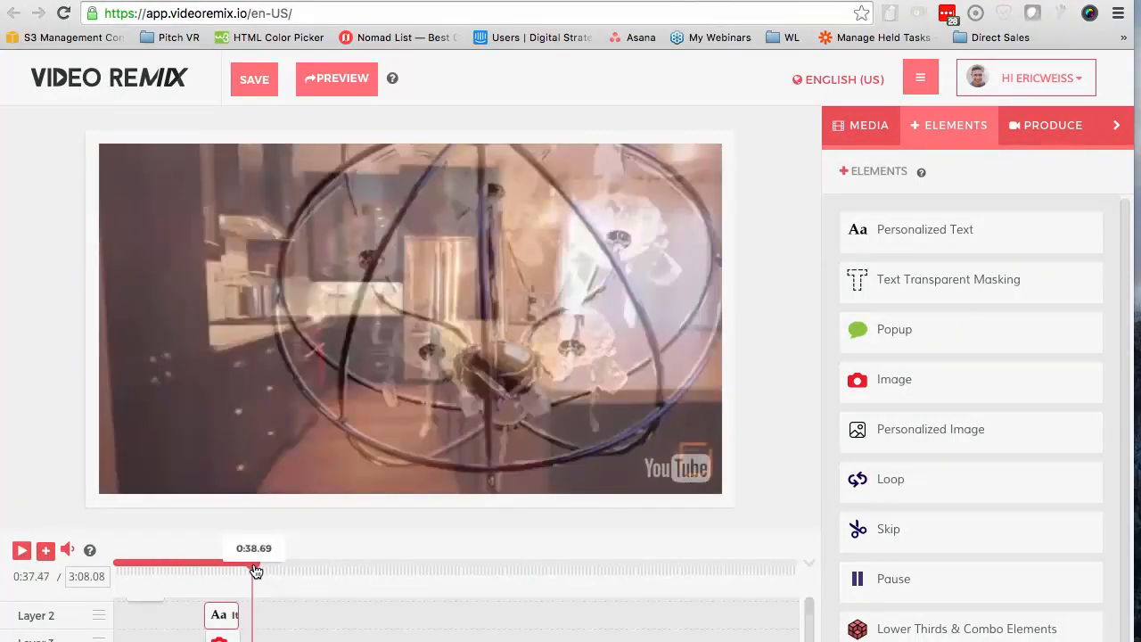
pyautogui.click(909, 628)
pyautogui.scroll(-5, 416, 336)
pyautogui.scroll(-5, 415, 336)
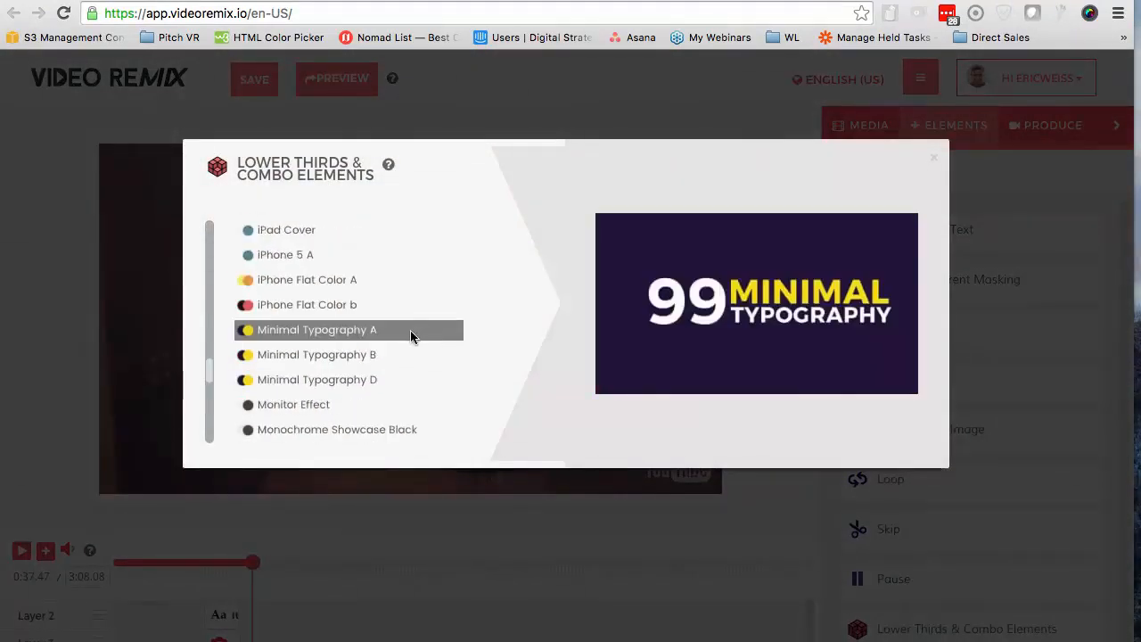
pyautogui.scroll(2, 324, 277)
pyautogui.click(315, 293)
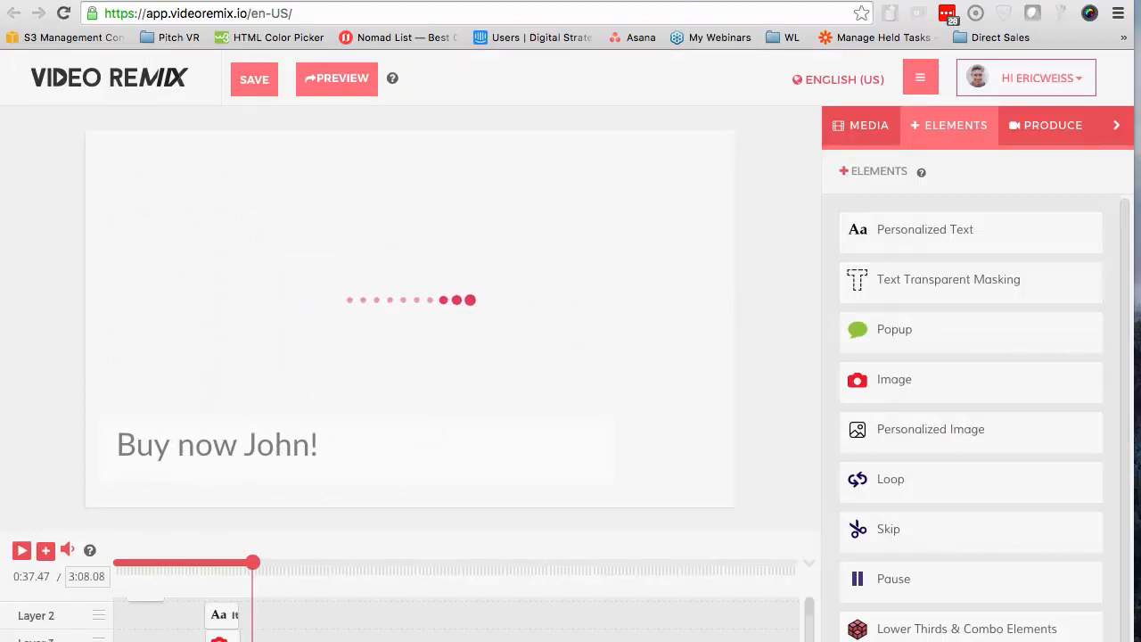
# Replace the third lower third's placeholder text with "And Start Living Like Royalty" and widen its text box to fit on one line
pyautogui.scroll(-1, 287, 636)
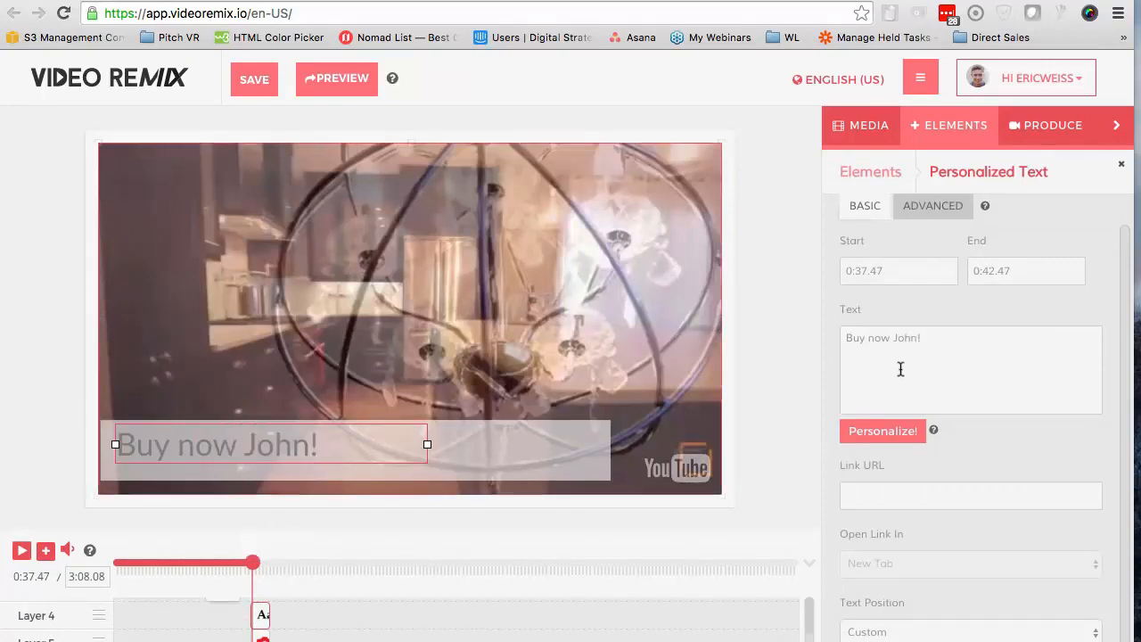
pyautogui.click(861, 347)
pyautogui.moveTo(903, 337); pyautogui.dragTo(848, 339)
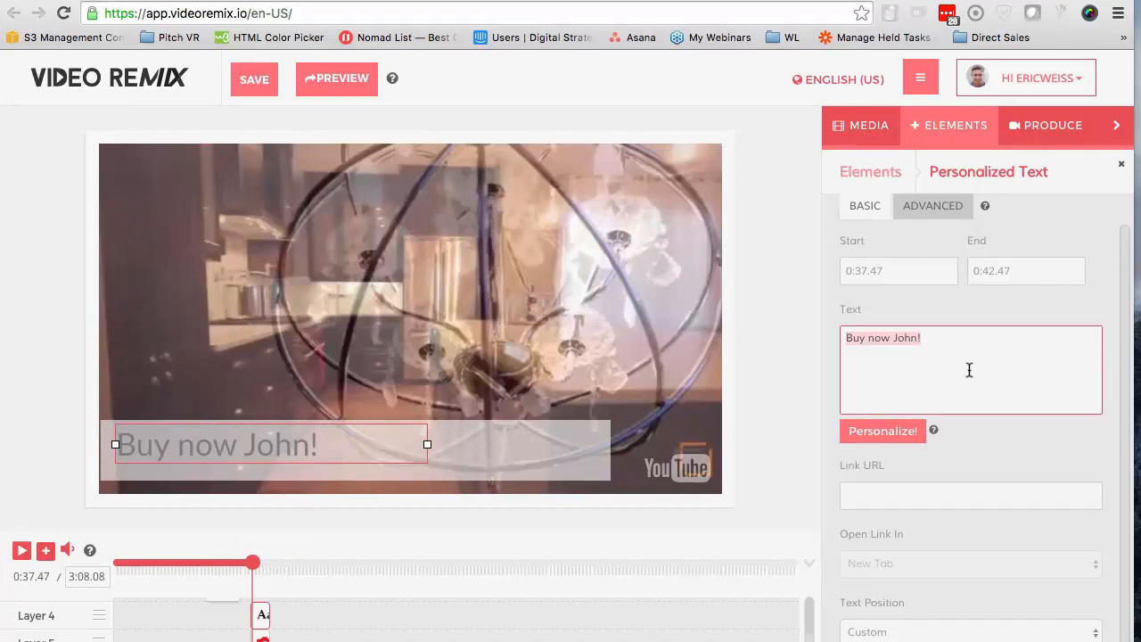
pyautogui.write('And Start Living Lik')
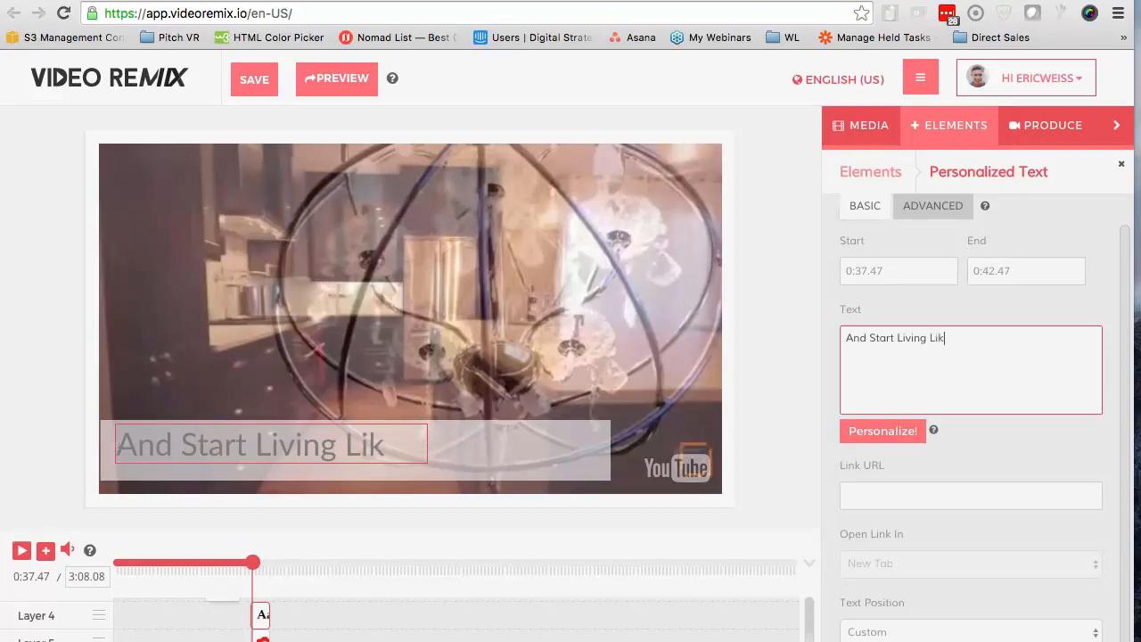
pyautogui.write('Royalty')
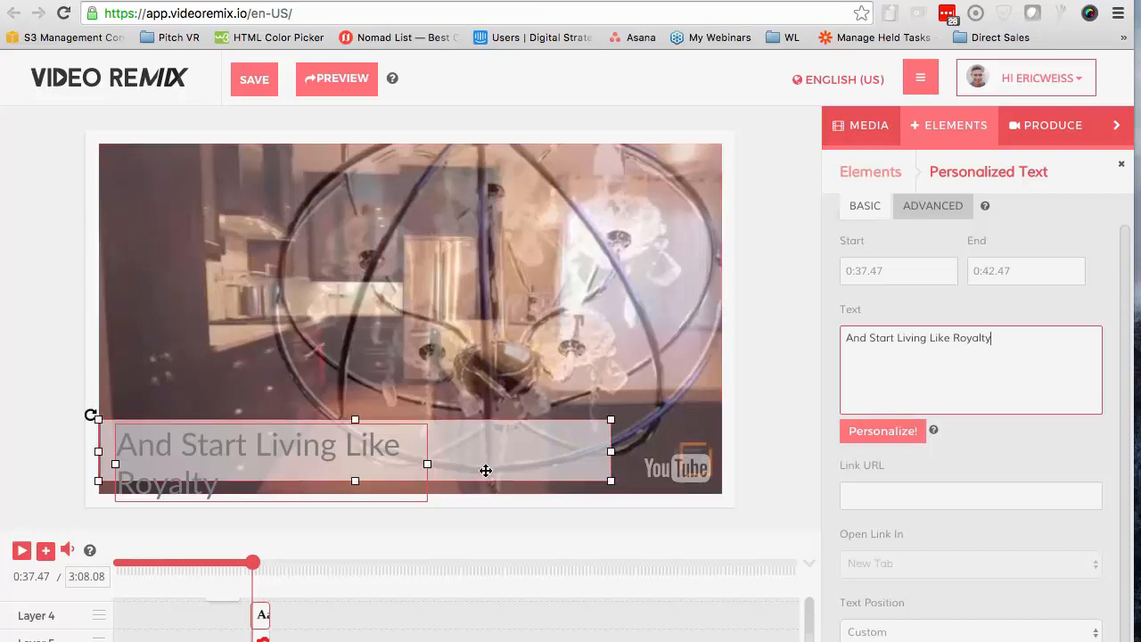
pyautogui.moveTo(428, 464); pyautogui.dragTo(448, 464)
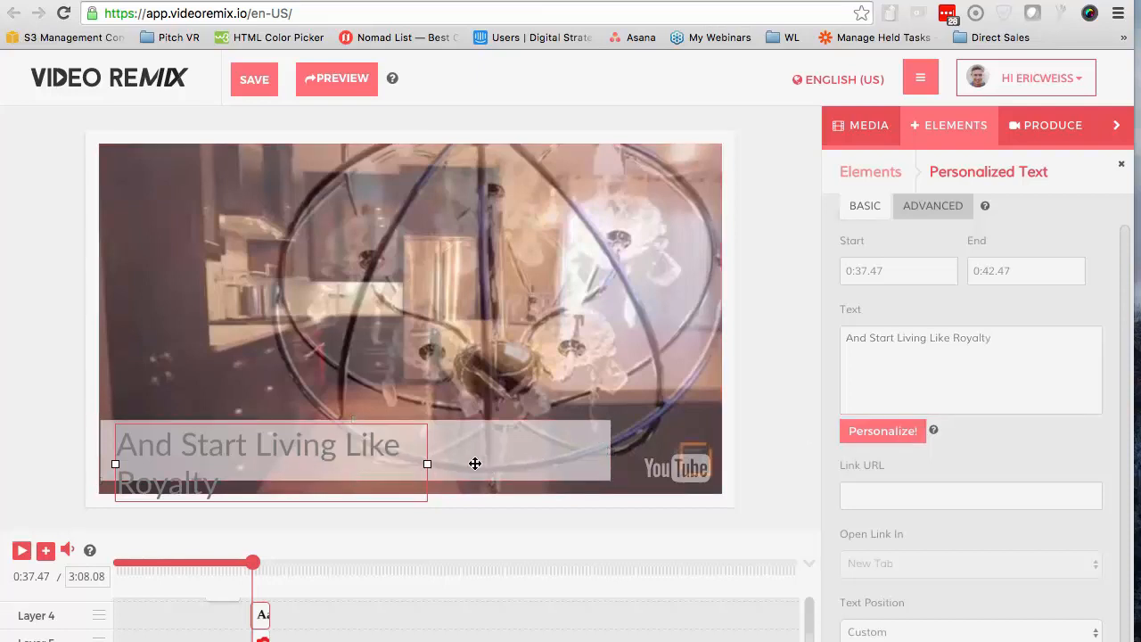
pyautogui.moveTo(430, 464); pyautogui.dragTo(595, 437)
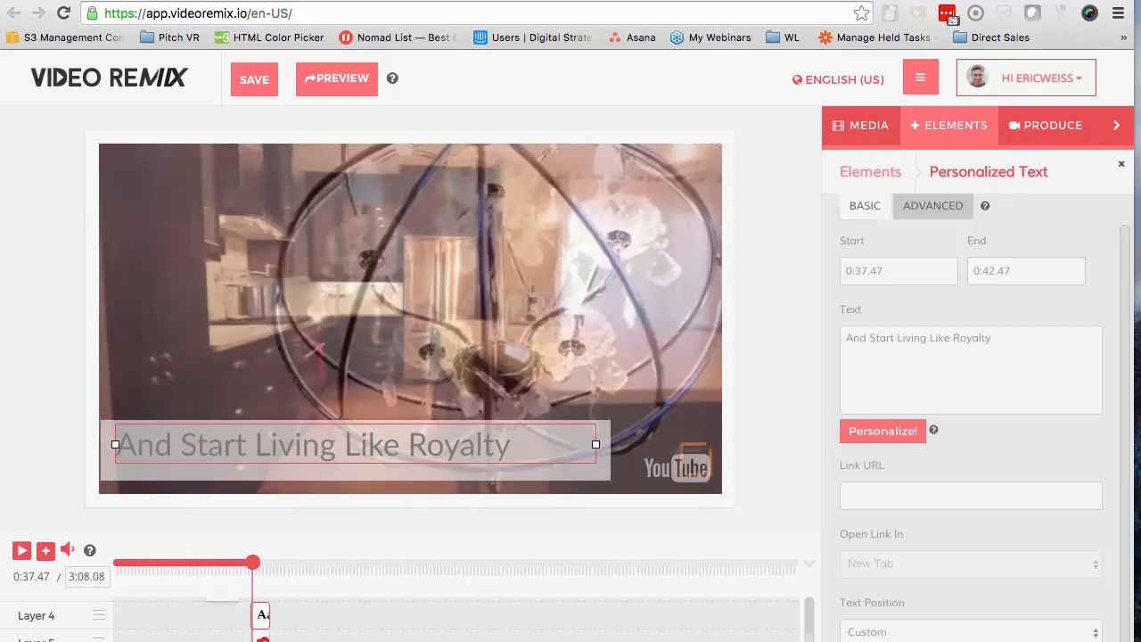
# Play to the end of the stove shot at 0:50.00 and extend the third lower third's text and background band to there
pyautogui.click(22, 552)
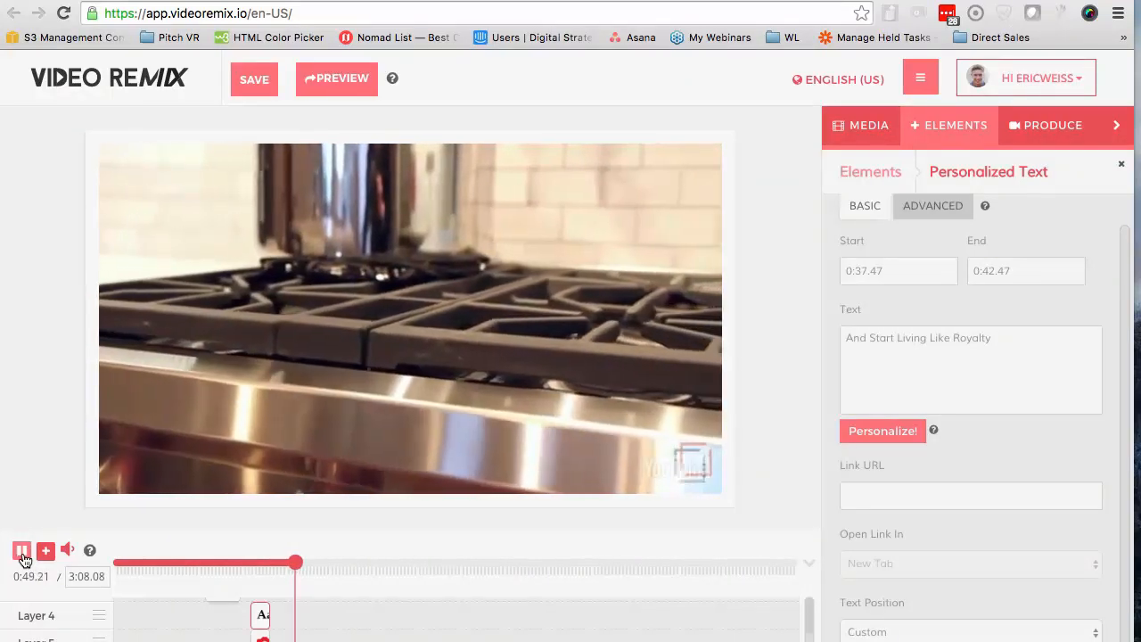
pyautogui.click(22, 551)
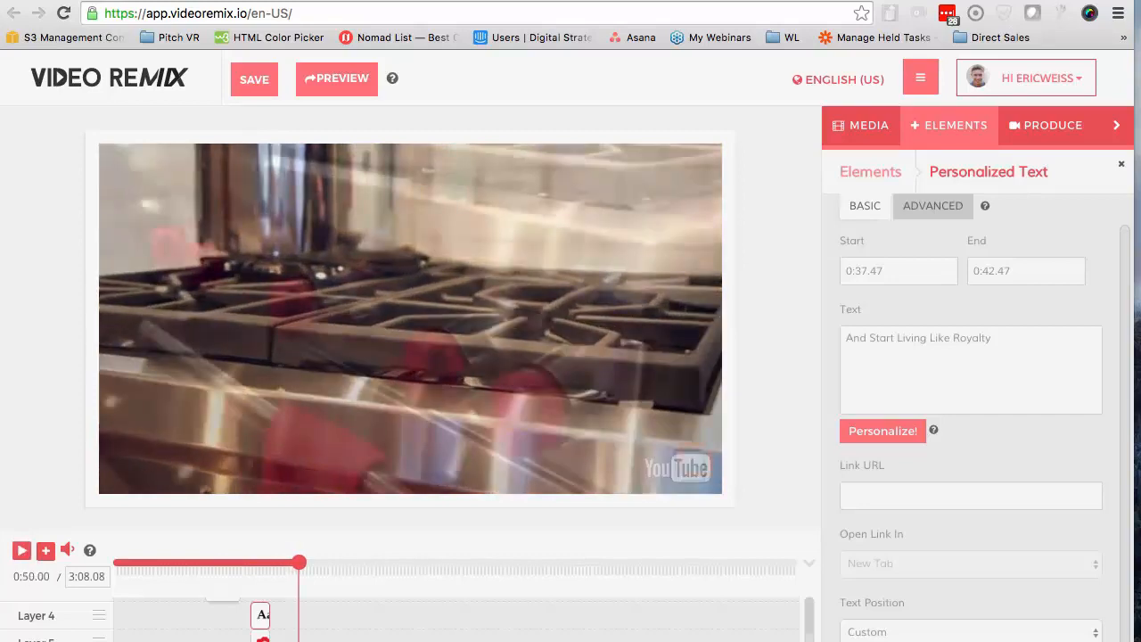
pyautogui.moveTo(273, 639); pyautogui.dragTo(298, 620)
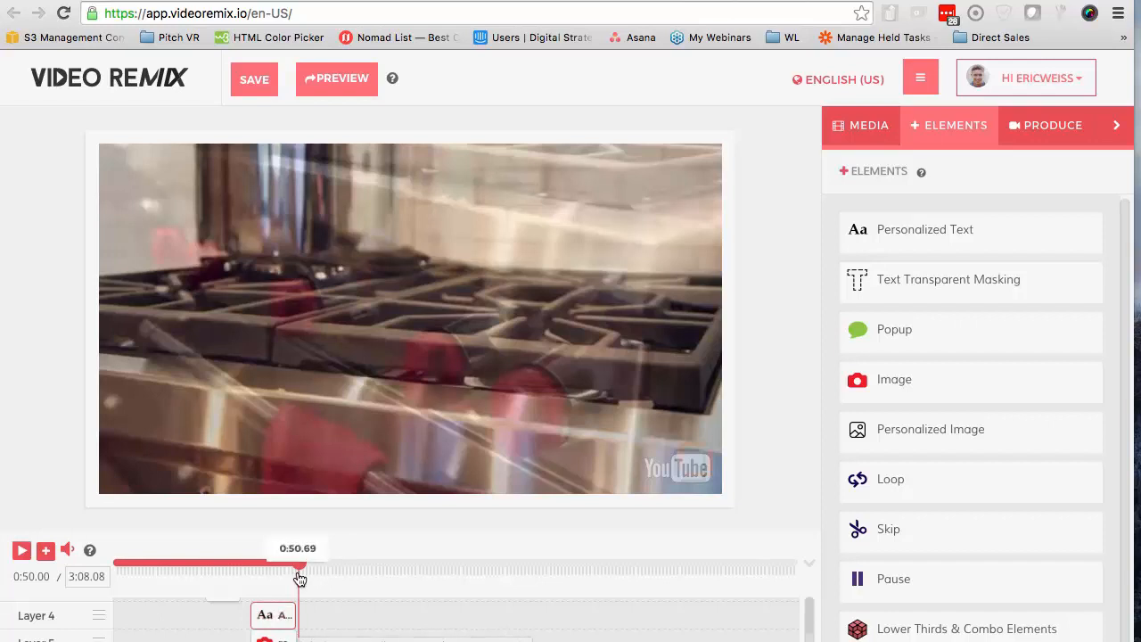
# Move the playhead to 0:49.71 and add the Minimal Typography B combo element there
pyautogui.moveTo(301, 566); pyautogui.dragTo(300, 567)
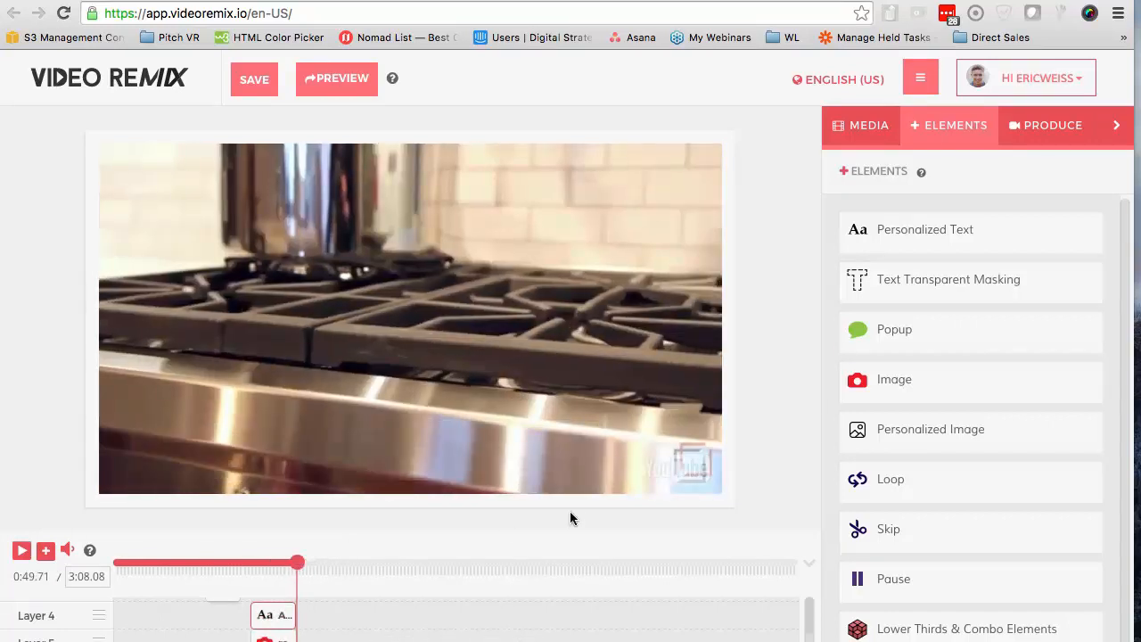
pyautogui.click(886, 628)
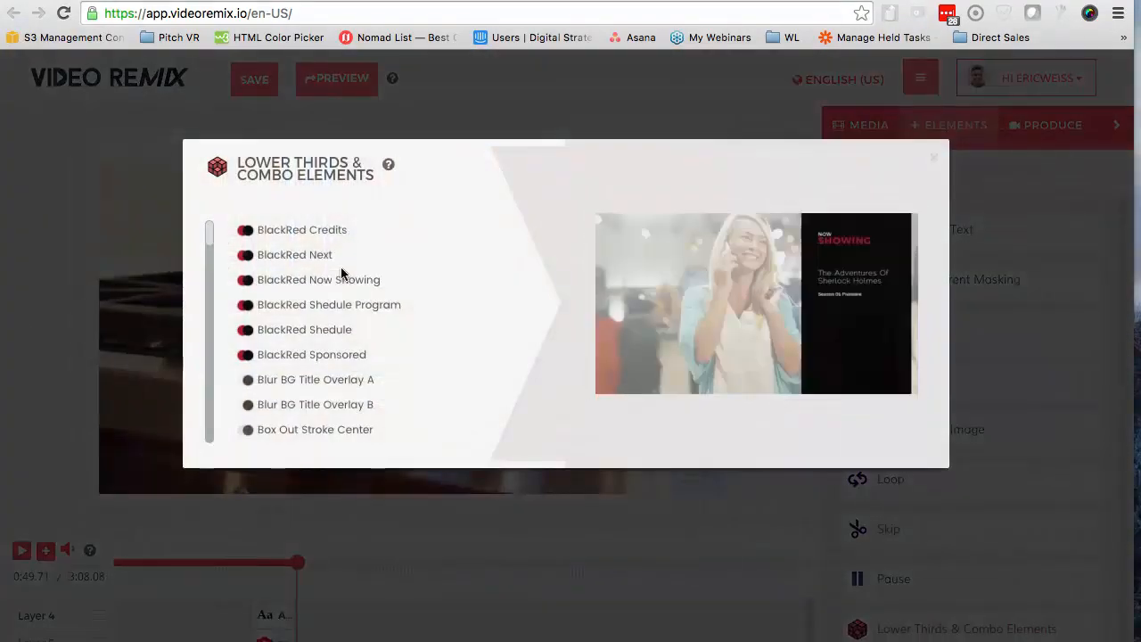
pyautogui.scroll(-10, 331, 324)
pyautogui.scroll(-5, 331, 323)
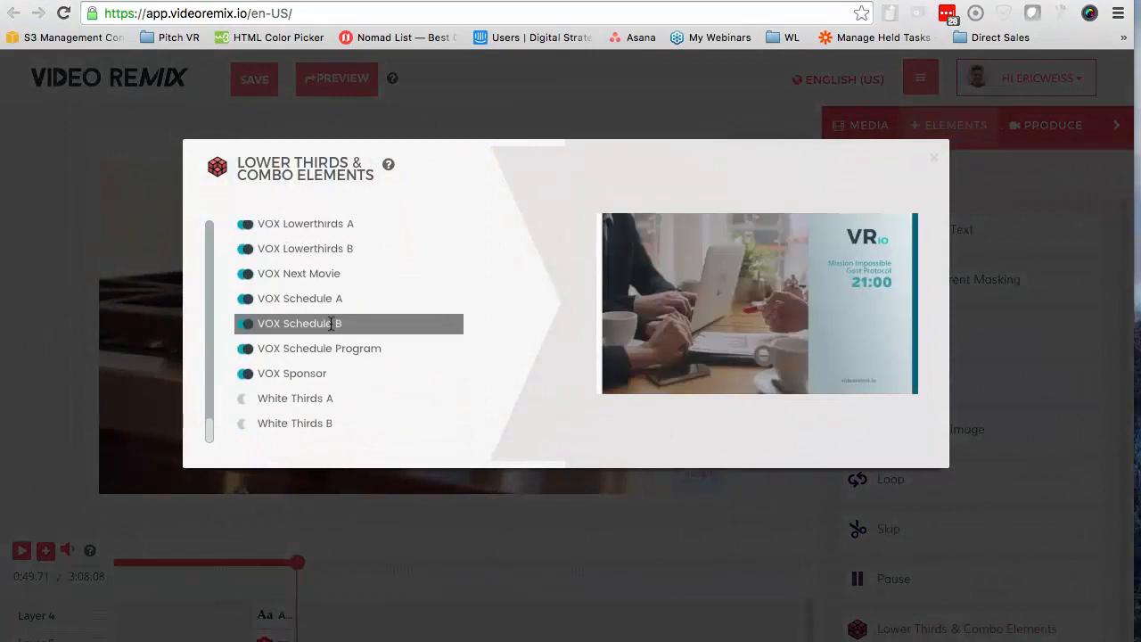
pyautogui.scroll(10, 330, 323)
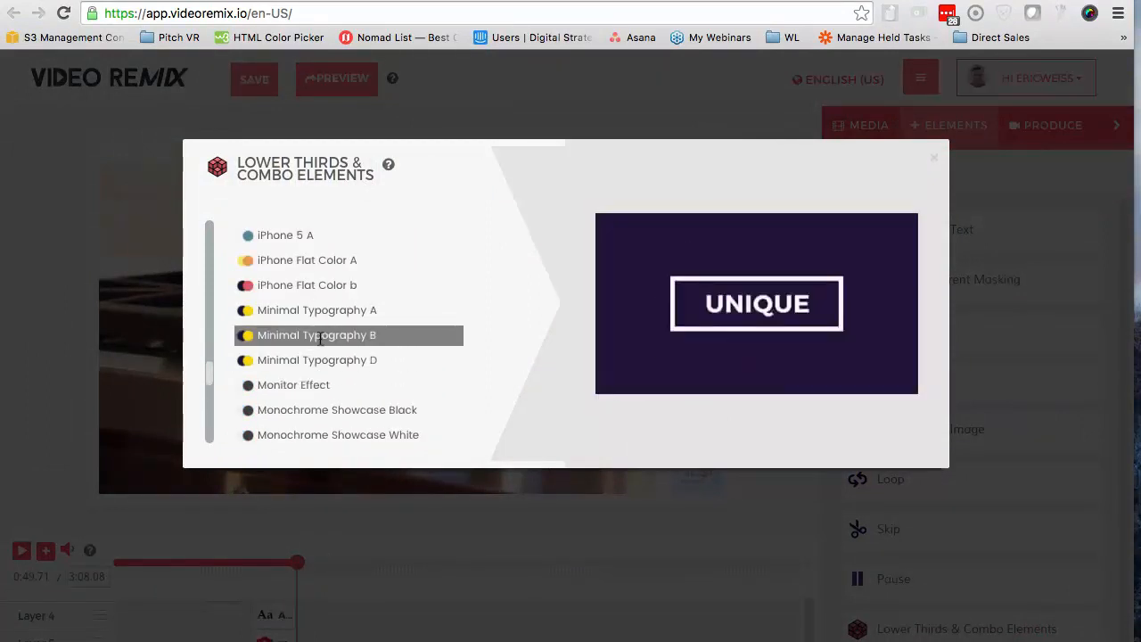
pyautogui.click(319, 335)
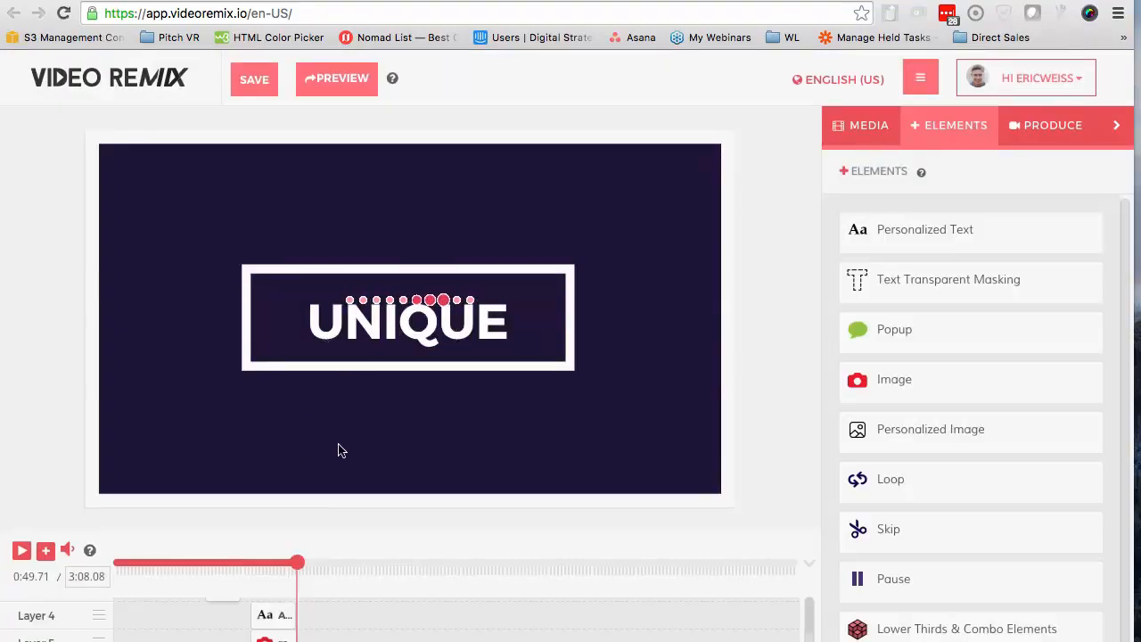
# Enlarge the white frame image of the typography element and reposition it around the UNIQUE title
pyautogui.click(362, 384)
pyautogui.click(388, 339)
pyautogui.click(378, 369)
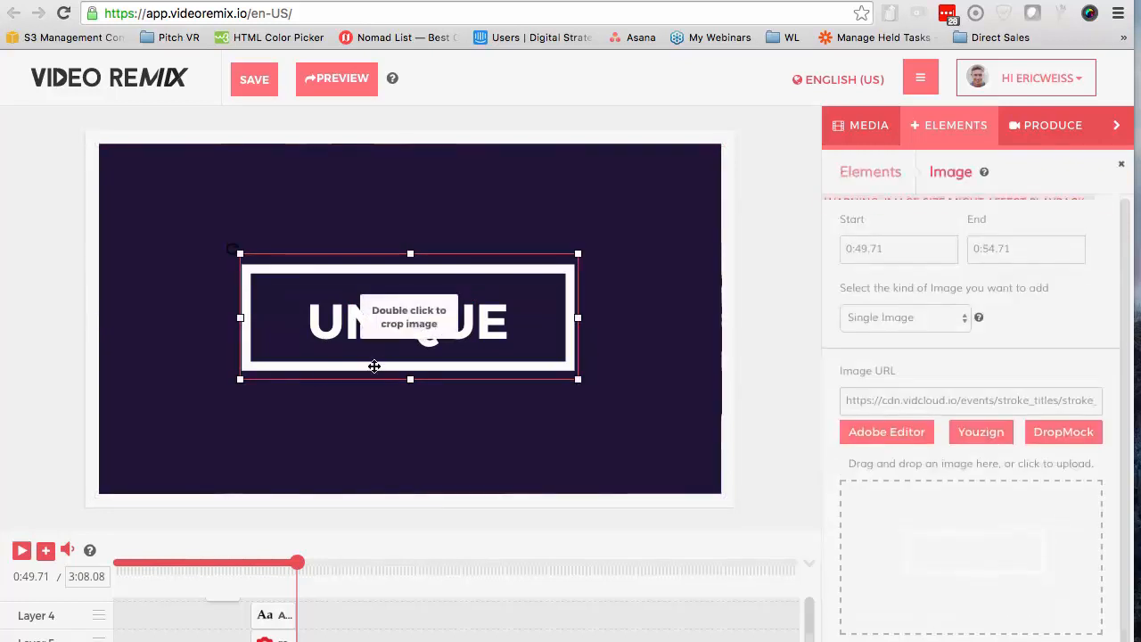
pyautogui.moveTo(240, 382); pyautogui.dragTo(77, 516)
pyautogui.moveTo(331, 382); pyautogui.dragTo(381, 321)
pyautogui.moveTo(401, 189); pyautogui.dragTo(400, 172)
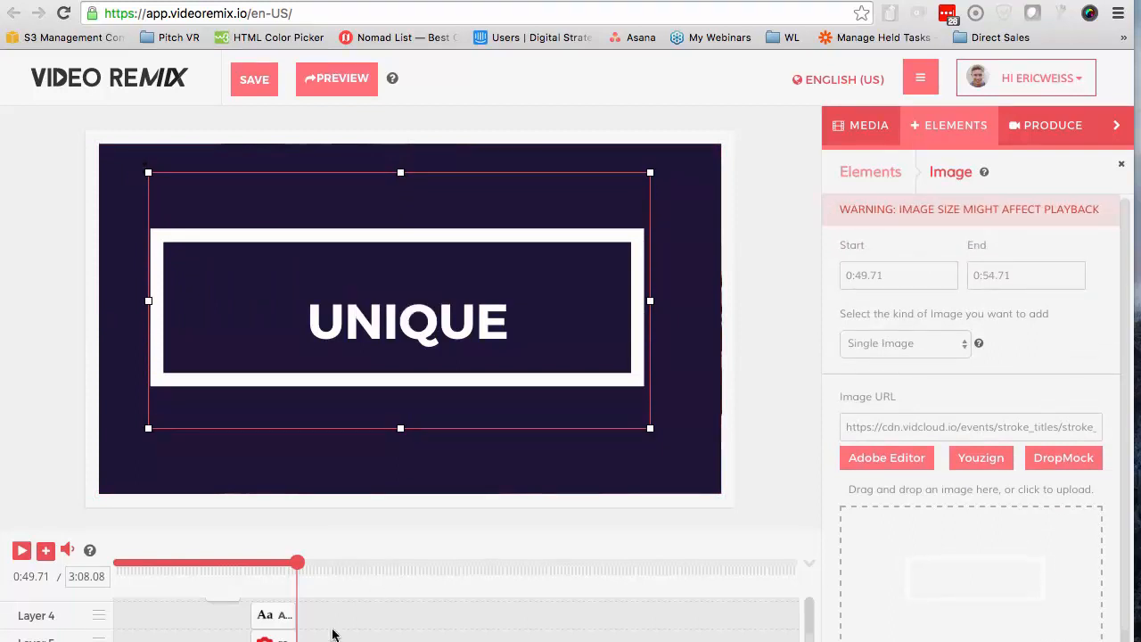
# Replace the UNIQUE title text with the plain FIRSTNAME personalization tag
pyautogui.click(305, 640)
pyautogui.scroll(-2, 328, 615)
pyautogui.scroll(1, 306, 613)
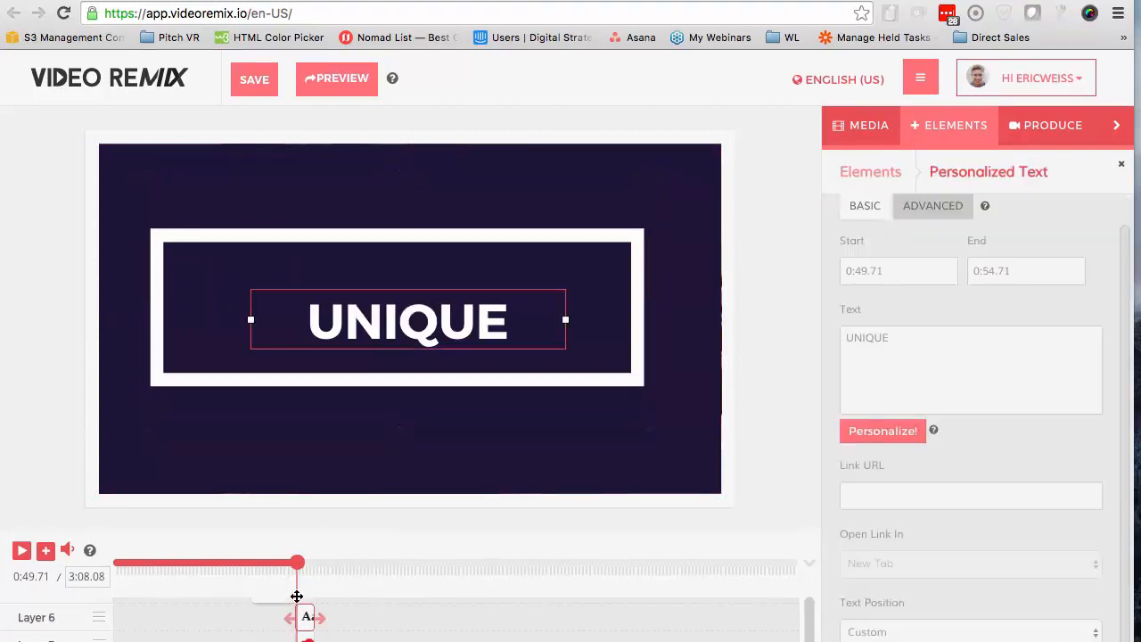
pyautogui.click(946, 355)
pyautogui.moveTo(821, 347); pyautogui.dragTo(839, 328)
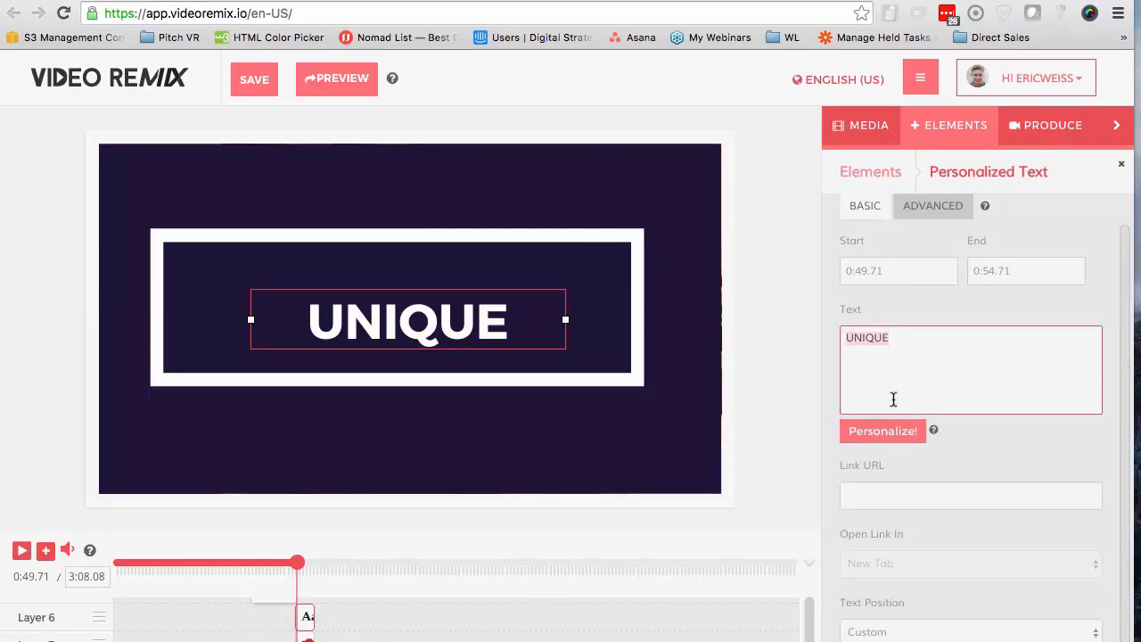
pyautogui.press('BackSpace')
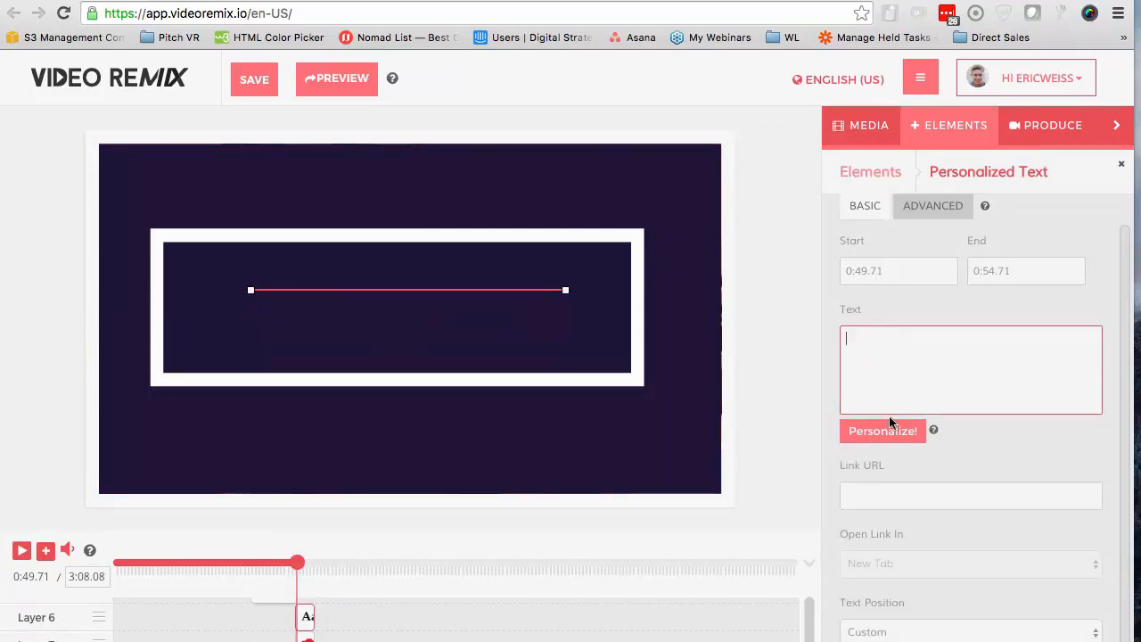
pyautogui.click(882, 431)
pyautogui.click(389, 222)
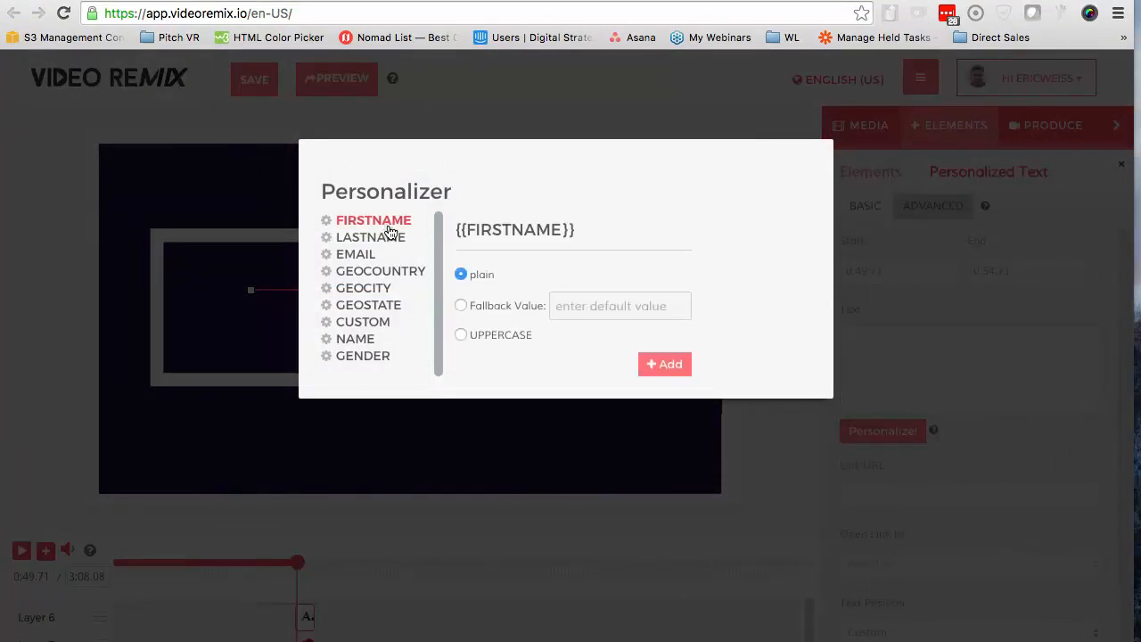
pyautogui.click(674, 360)
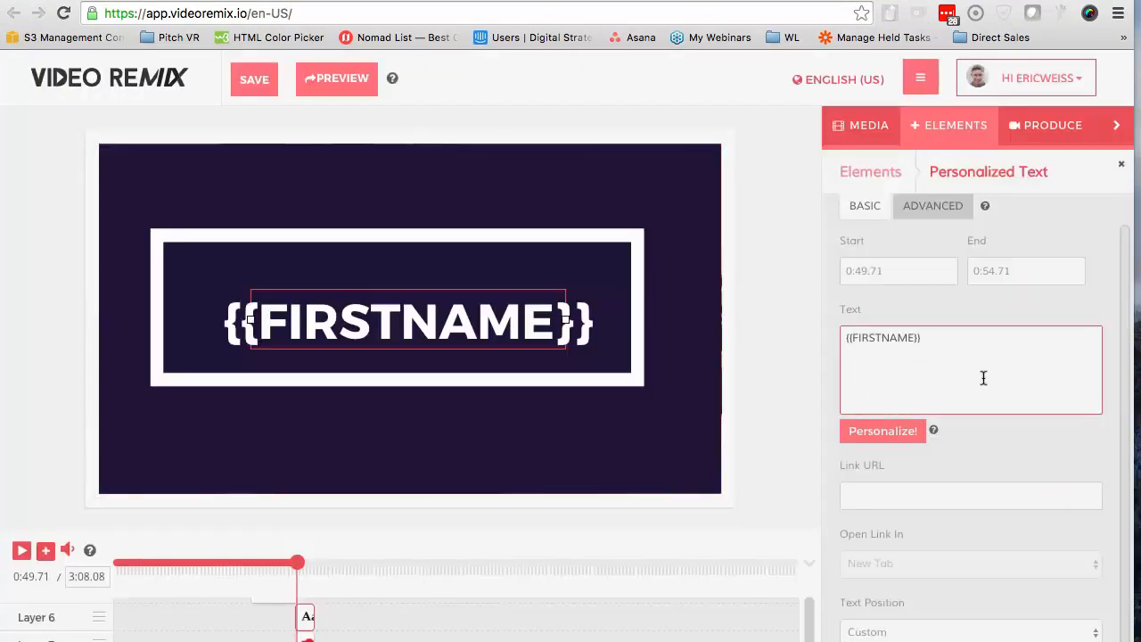
# Add a second line reading "Learn More By Clicking Here" below the first-name tag
pyautogui.write('Learn More')
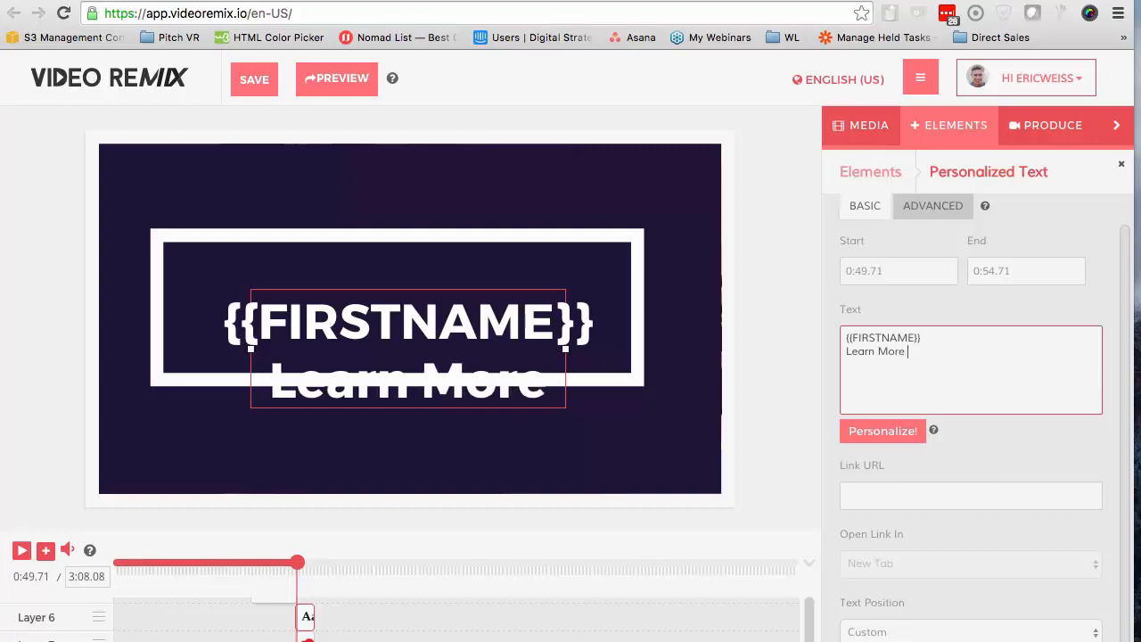
pyautogui.write(' By ')
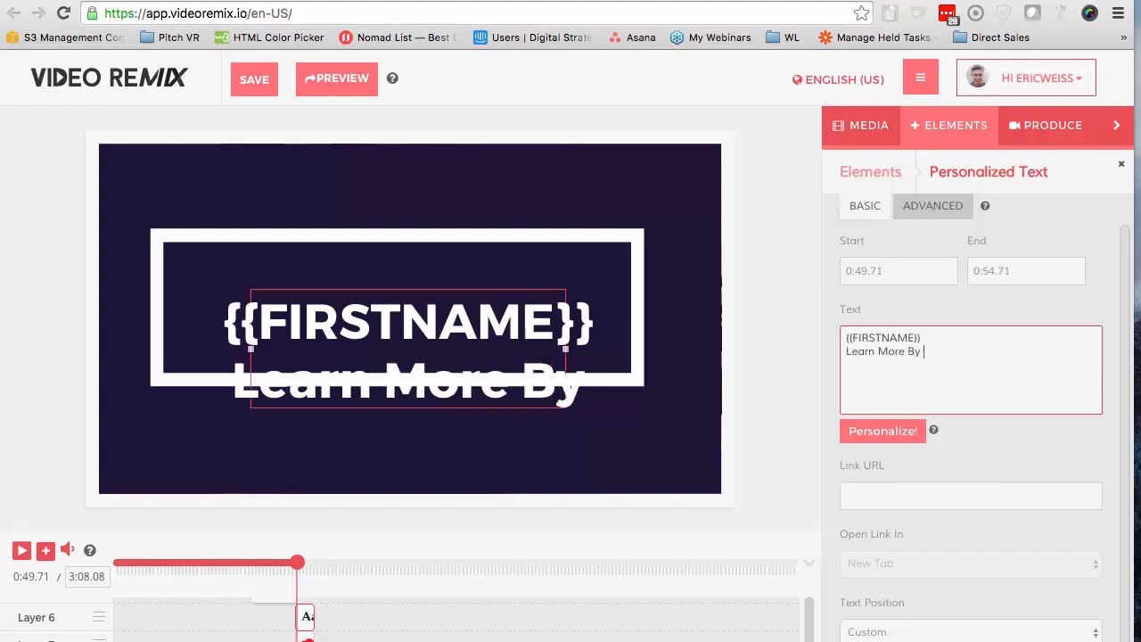
pyautogui.write('Clicking Here')
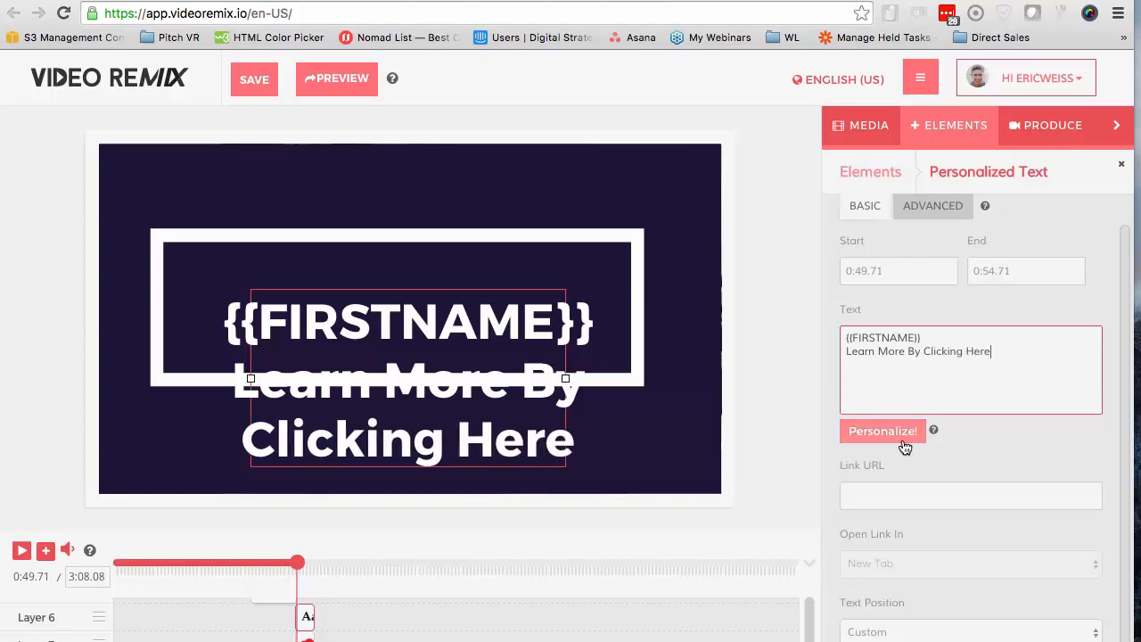
# Set the title text's font size to 9 and center the text inside the white frame
pyautogui.click(931, 214)
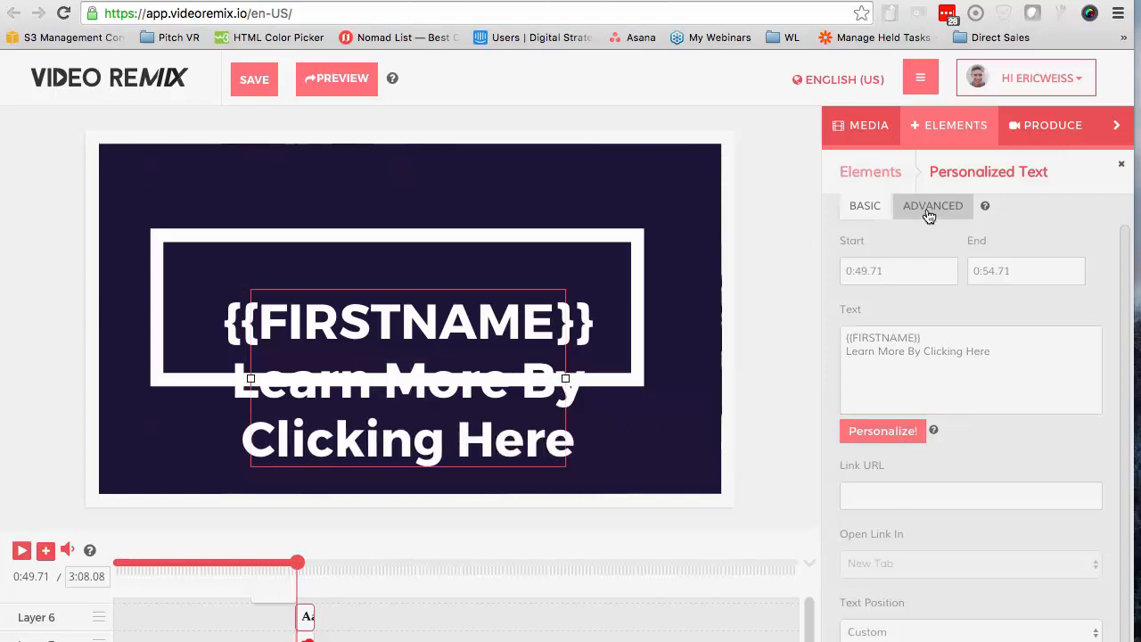
pyautogui.moveTo(1027, 344); pyautogui.dragTo(831, 339)
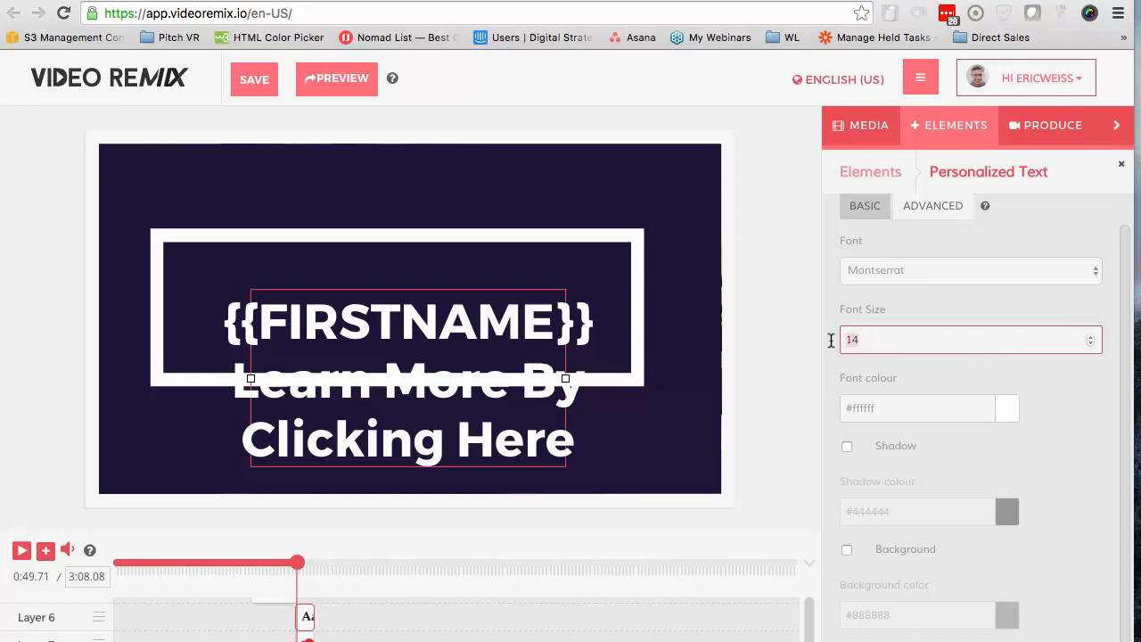
pyautogui.click(441, 344)
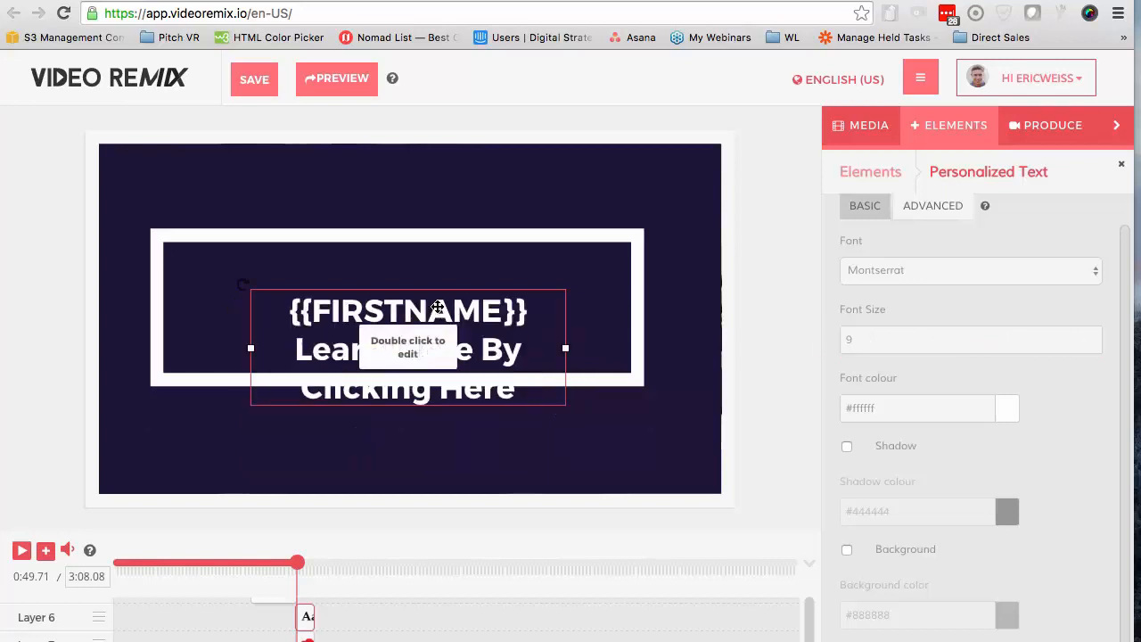
pyautogui.moveTo(432, 328); pyautogui.dragTo(425, 287)
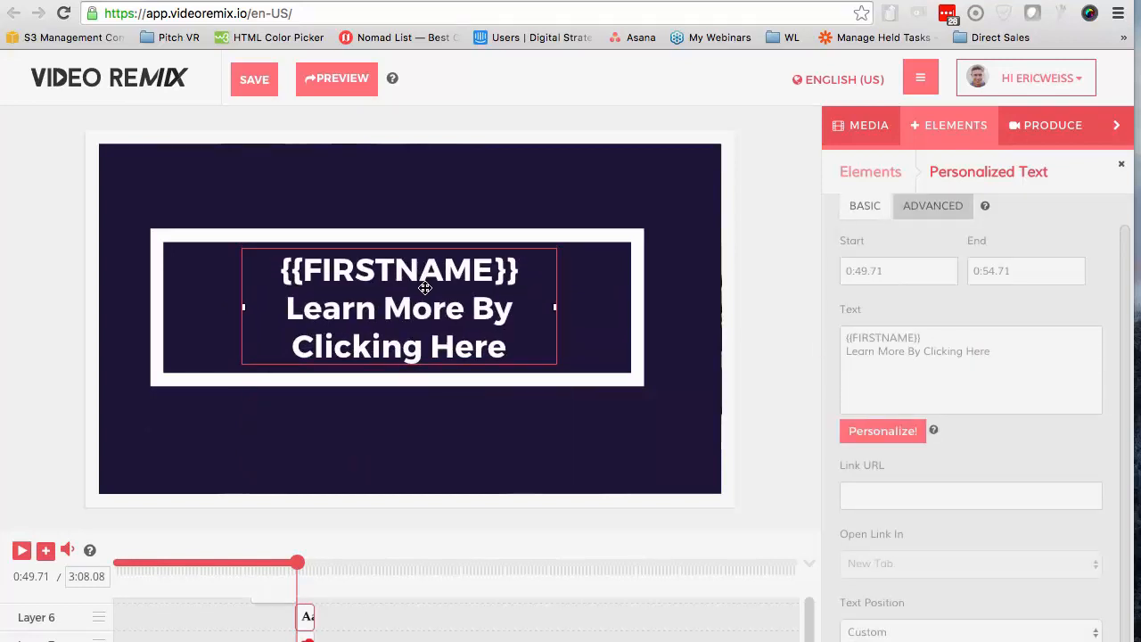
pyautogui.moveTo(425, 289); pyautogui.dragTo(430, 289)
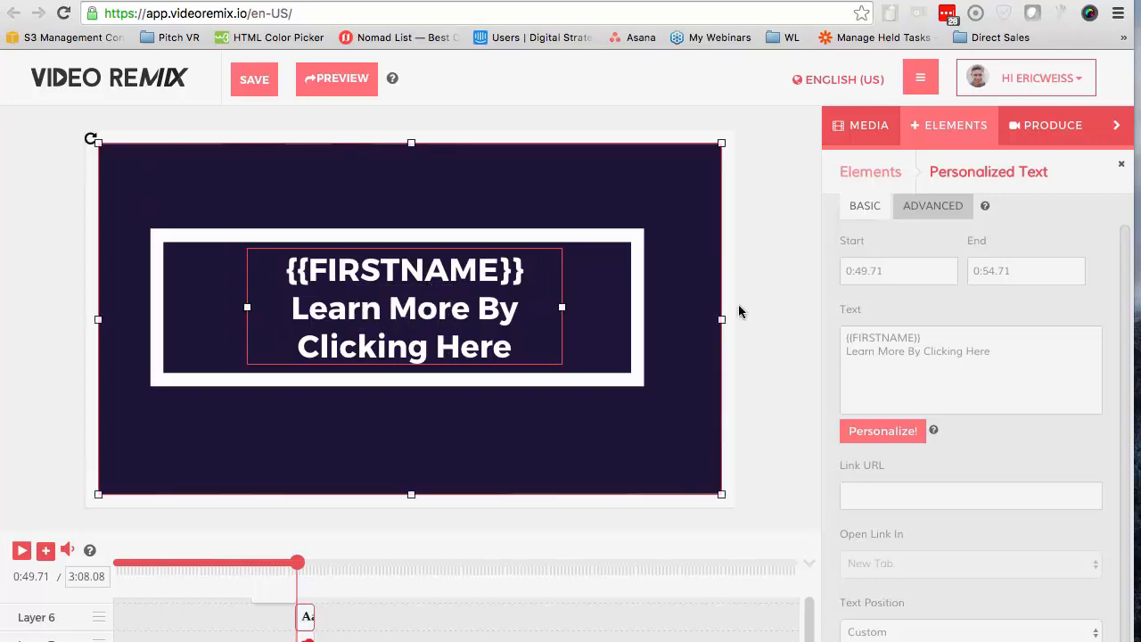
pyautogui.click(762, 300)
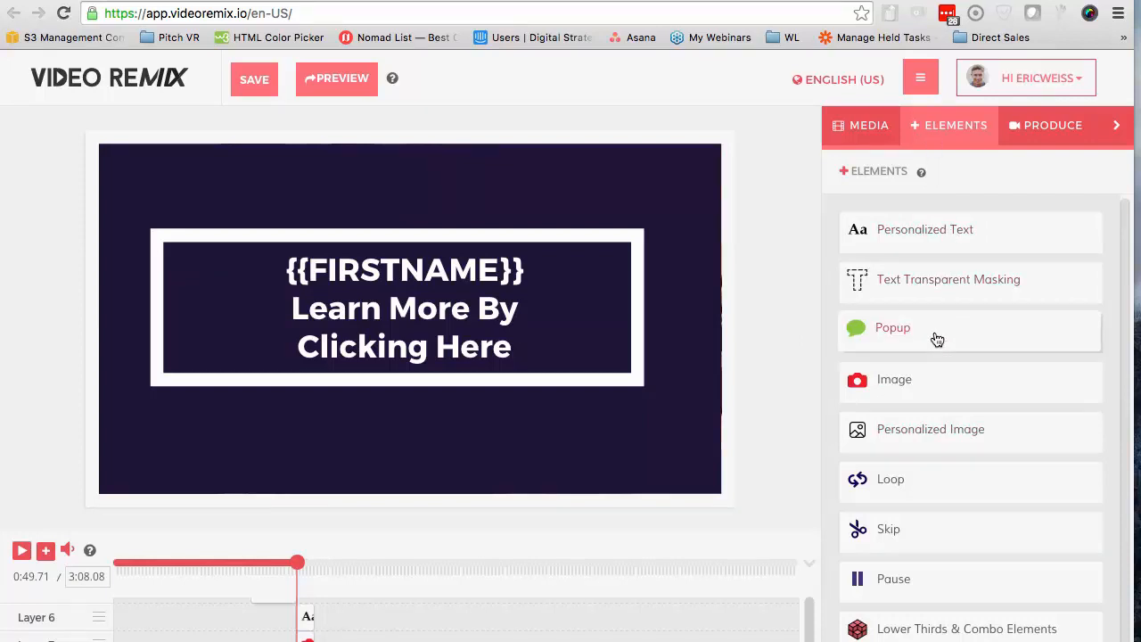
# Add an image element over the title screen and upload 600_px_Transparent_flag.png from the Desktop as its image
pyautogui.moveTo(932, 377); pyautogui.dragTo(480, 330)
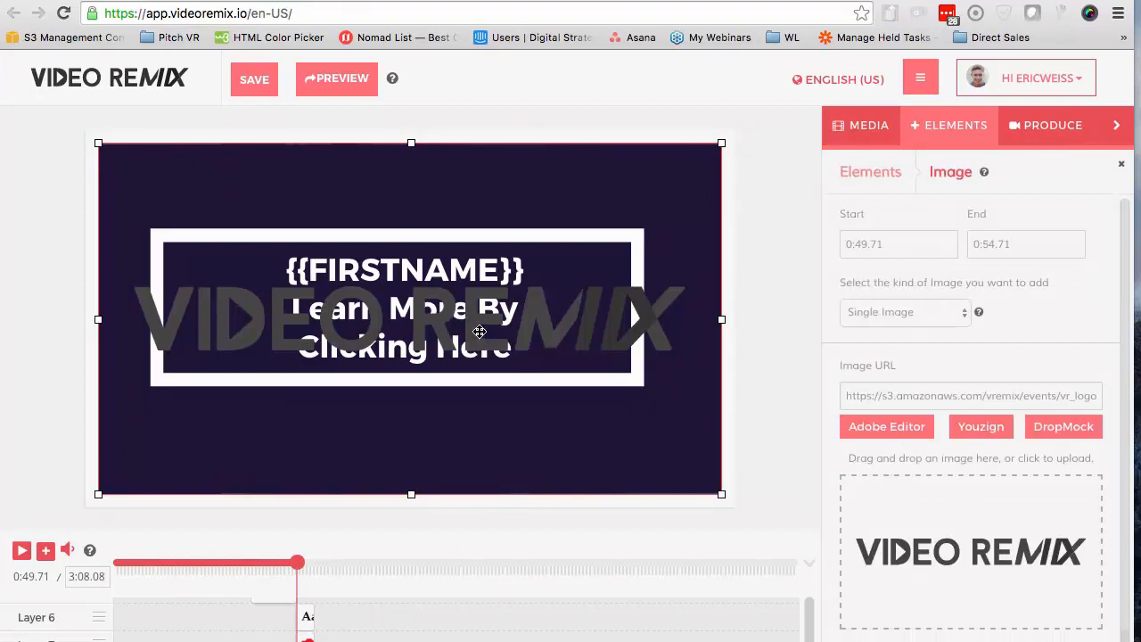
pyautogui.scroll(-3, 963, 511)
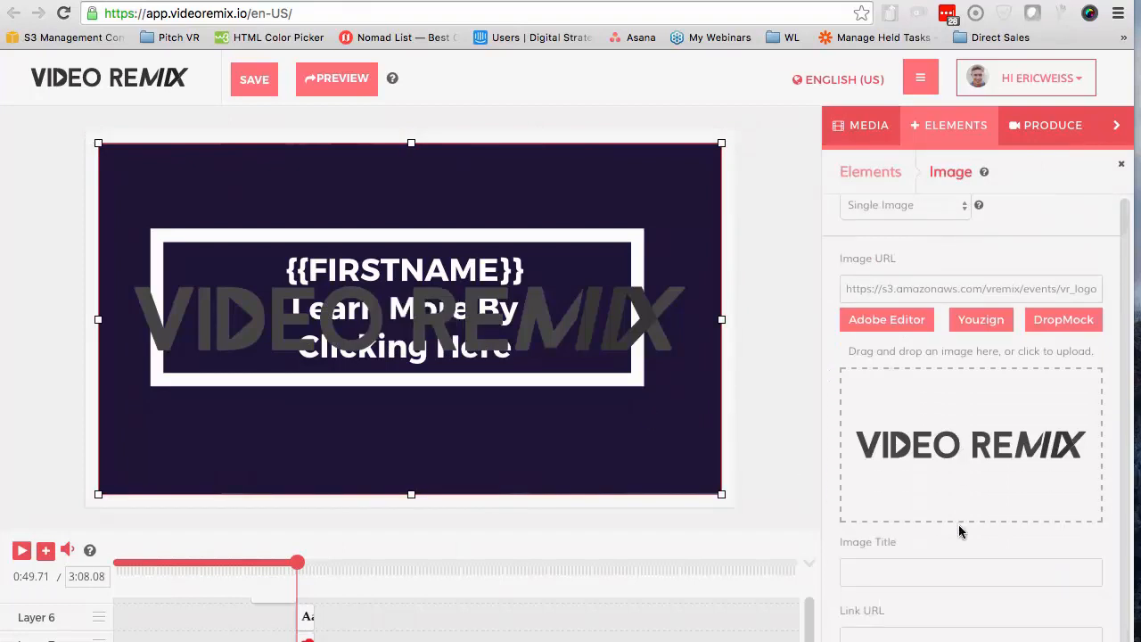
pyautogui.click(926, 422)
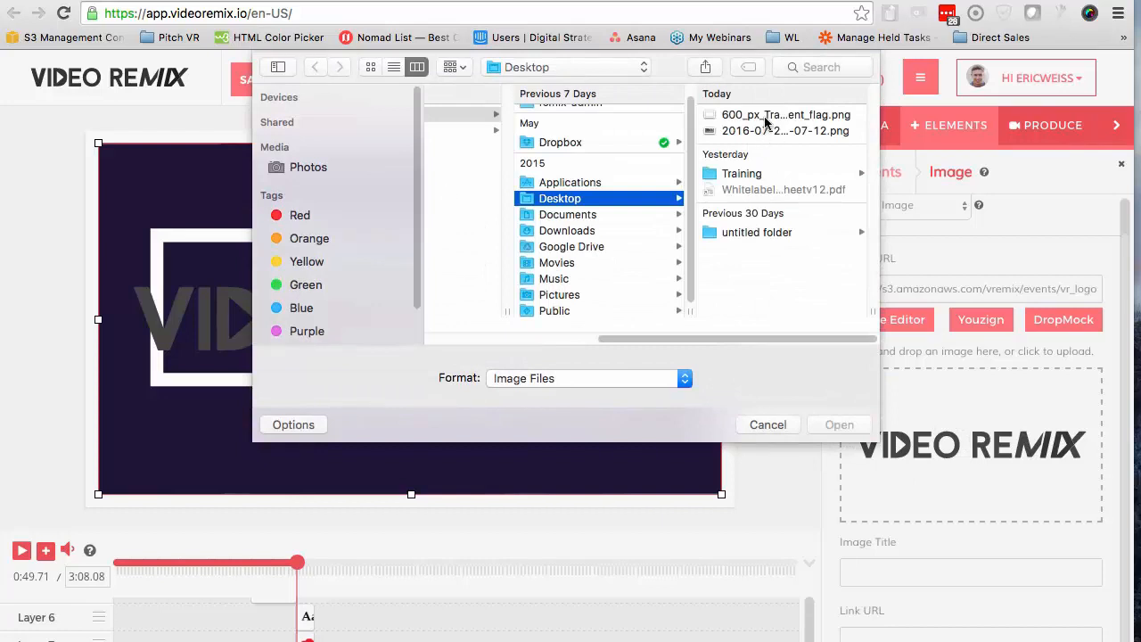
pyautogui.click(765, 122)
pyautogui.click(840, 426)
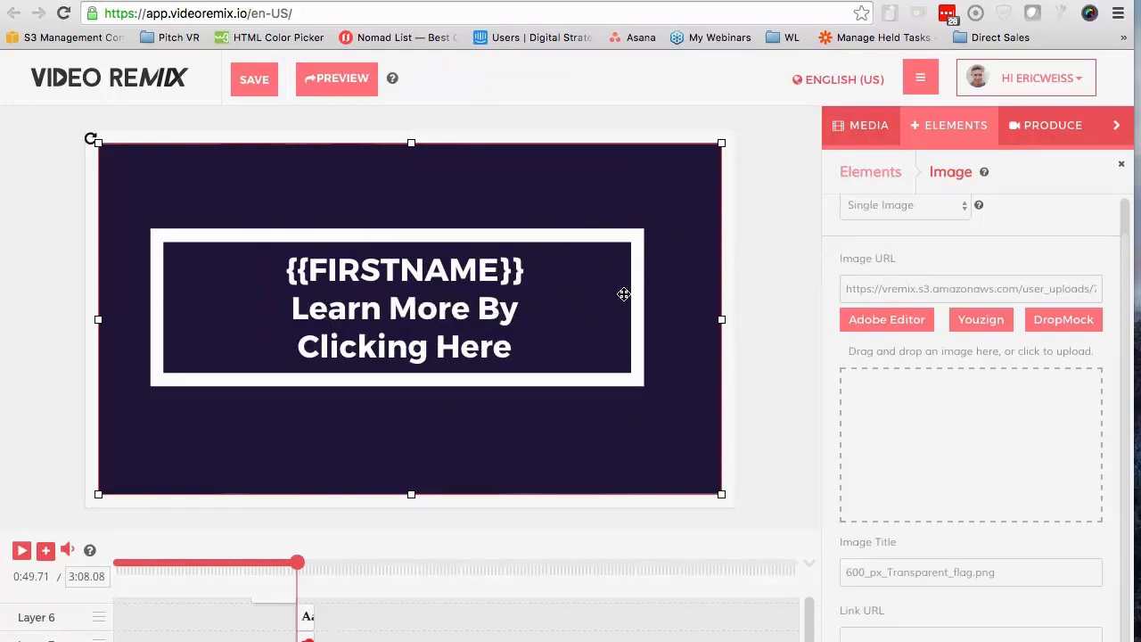
pyautogui.scroll(-3, 925, 532)
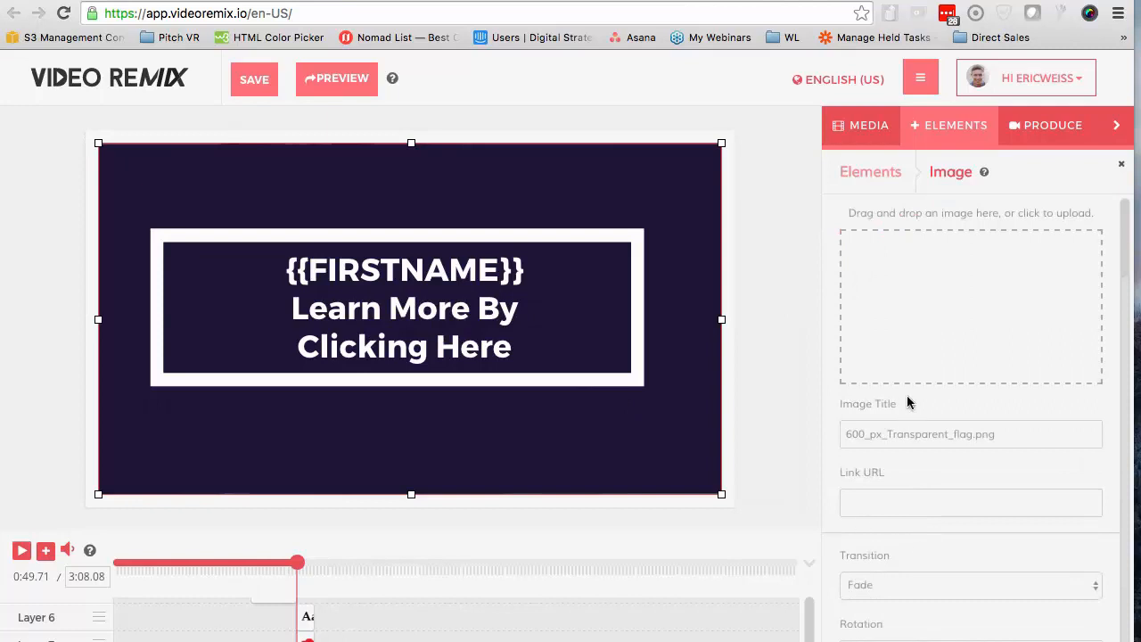
pyautogui.click(886, 494)
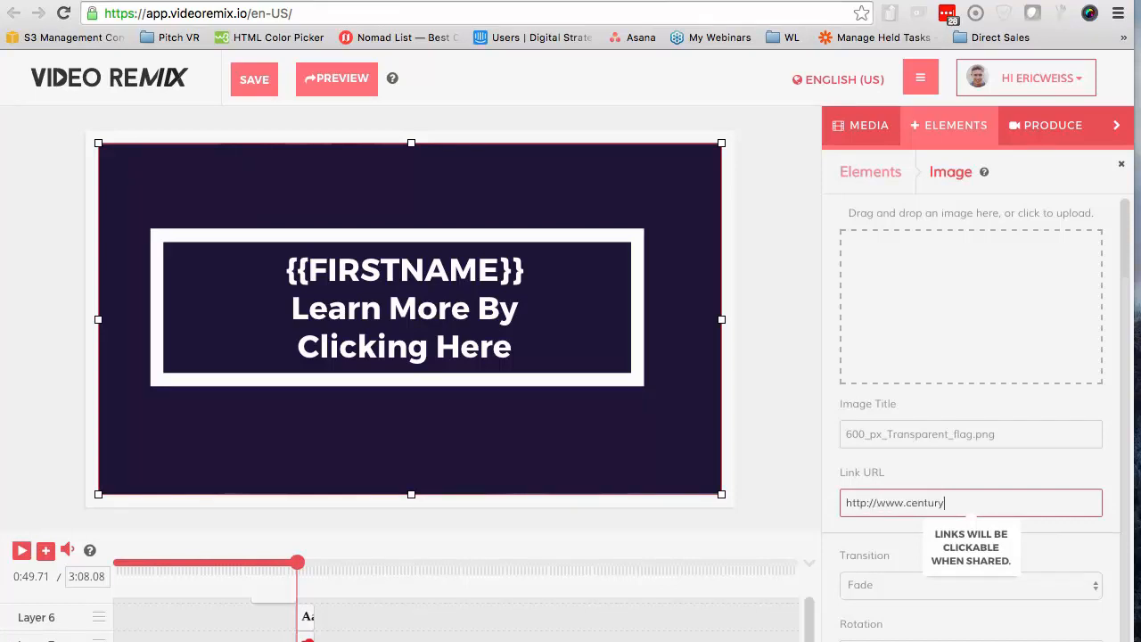
pyautogui.click(920, 471)
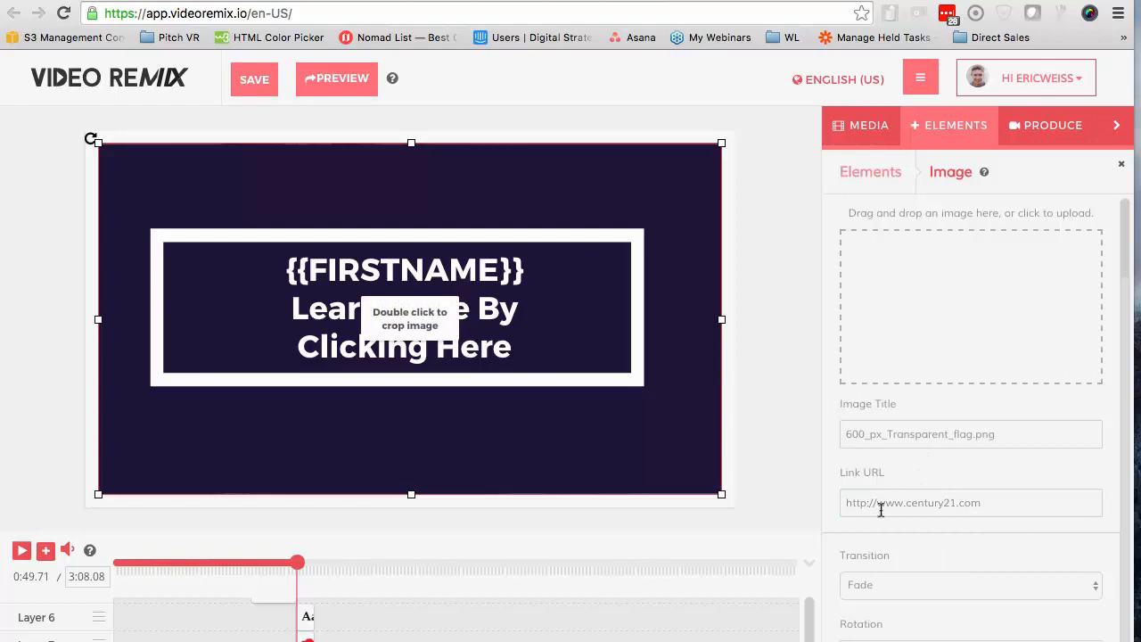
# Move the playhead to 0:50.94 and add a Pause element there
pyautogui.click(300, 564)
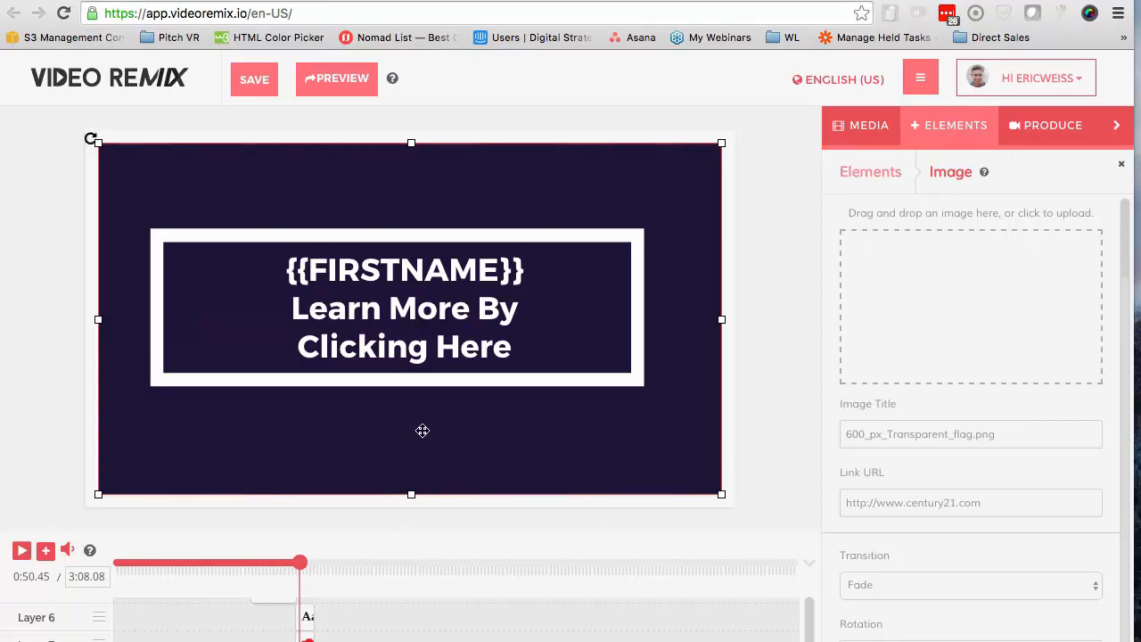
pyautogui.moveTo(300, 564); pyautogui.dragTo(305, 565)
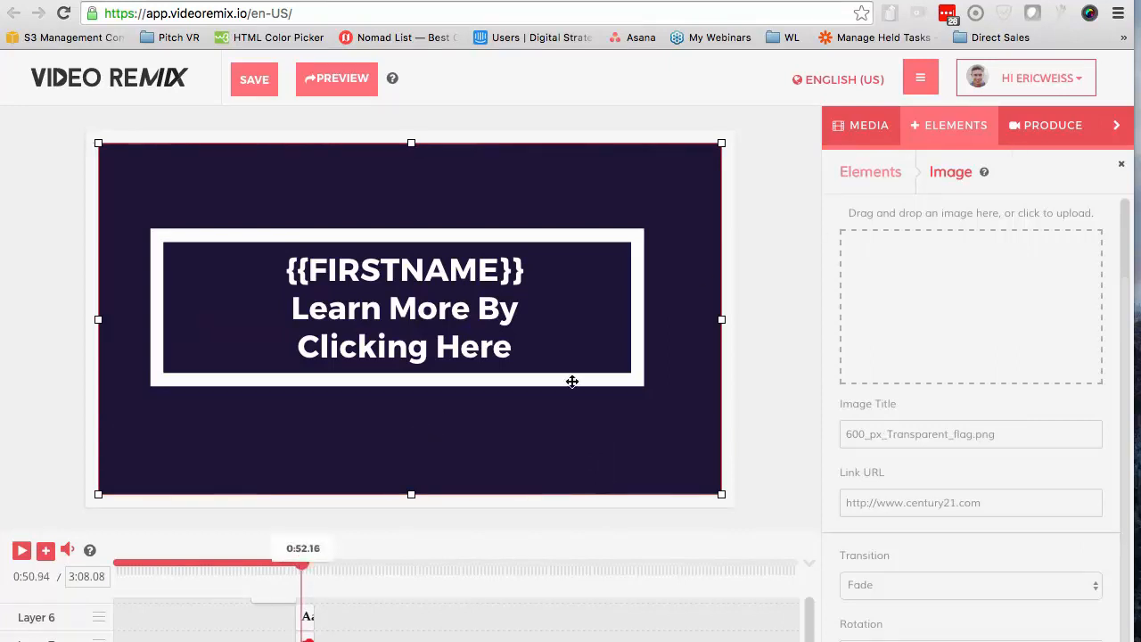
pyautogui.click(934, 127)
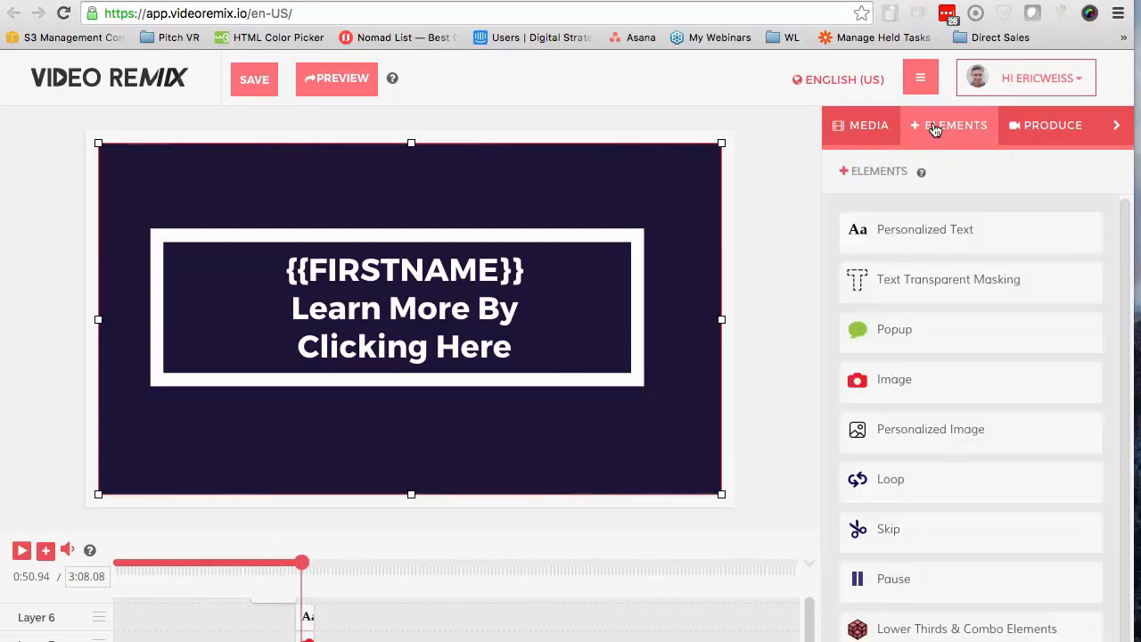
pyautogui.click(892, 579)
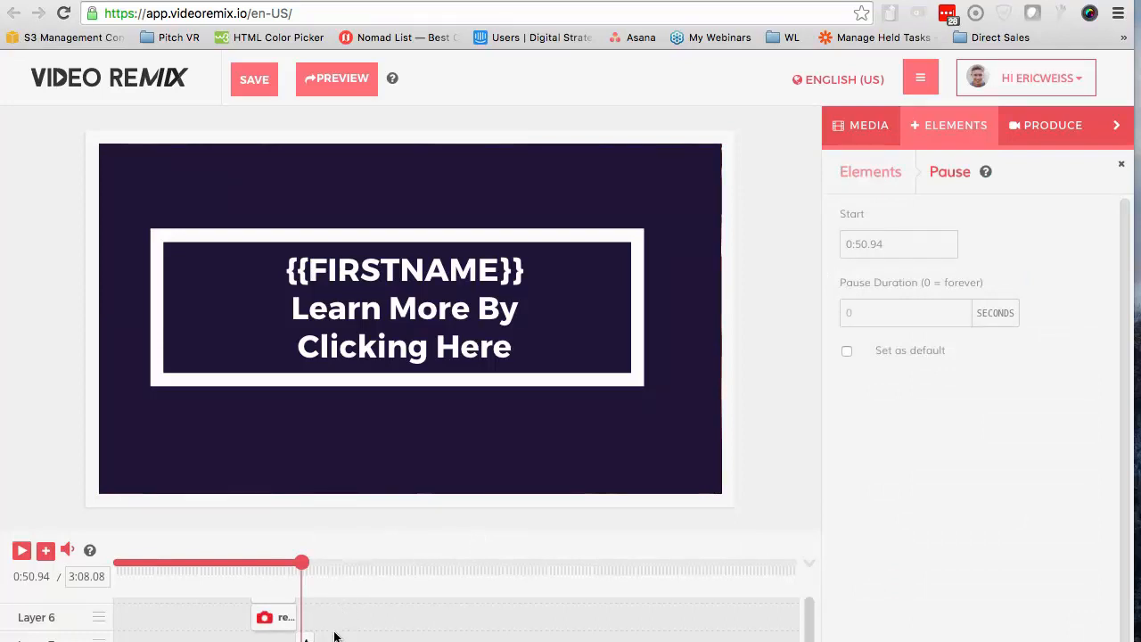
# Look through the timeline layers and play the title section around the pause point to check the pause and clickable overlay
pyautogui.scroll(1, 334, 636)
pyautogui.scroll(-1, 334, 636)
pyautogui.scroll(-1, 334, 637)
pyautogui.scroll(4, 334, 636)
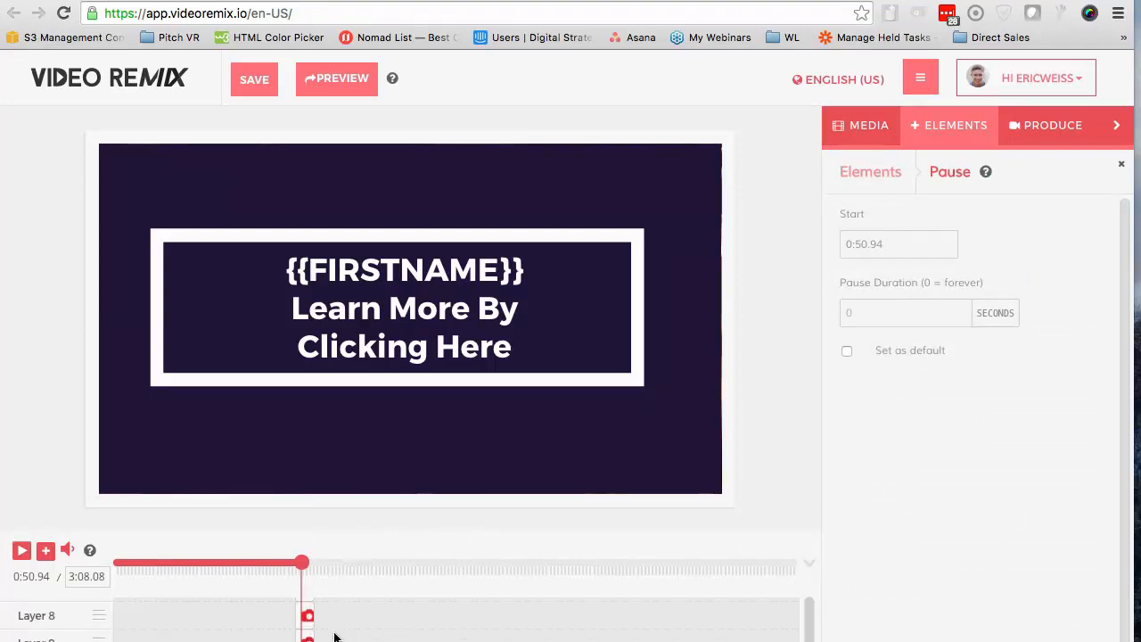
pyautogui.scroll(-2, 335, 636)
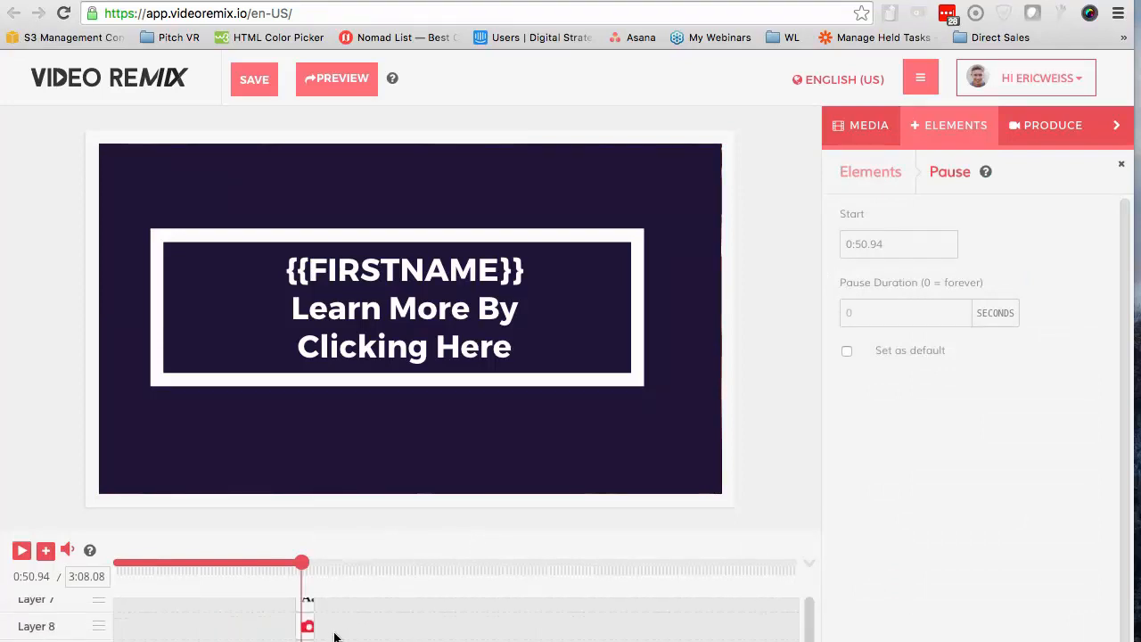
pyautogui.scroll(1, 334, 636)
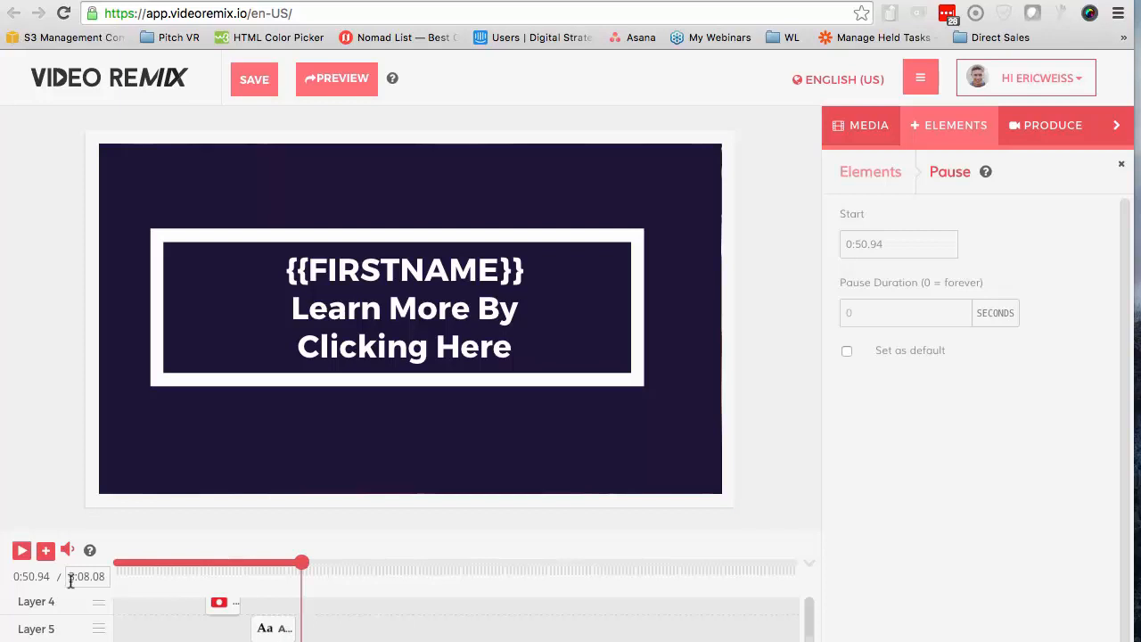
pyautogui.click(294, 568)
pyautogui.click(317, 379)
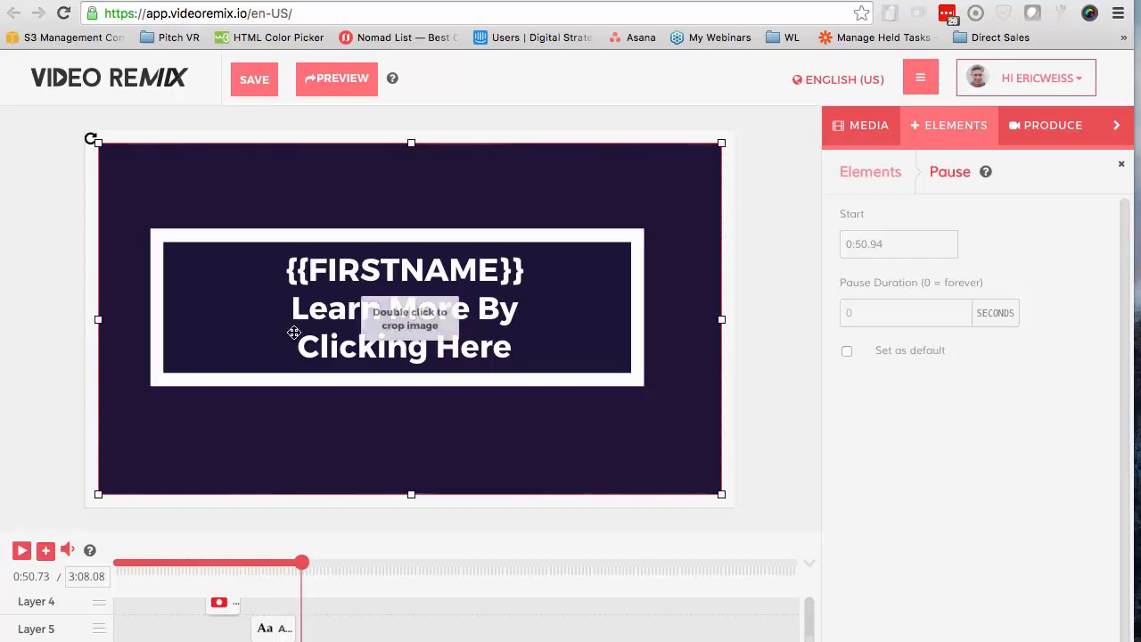
pyautogui.click(248, 120)
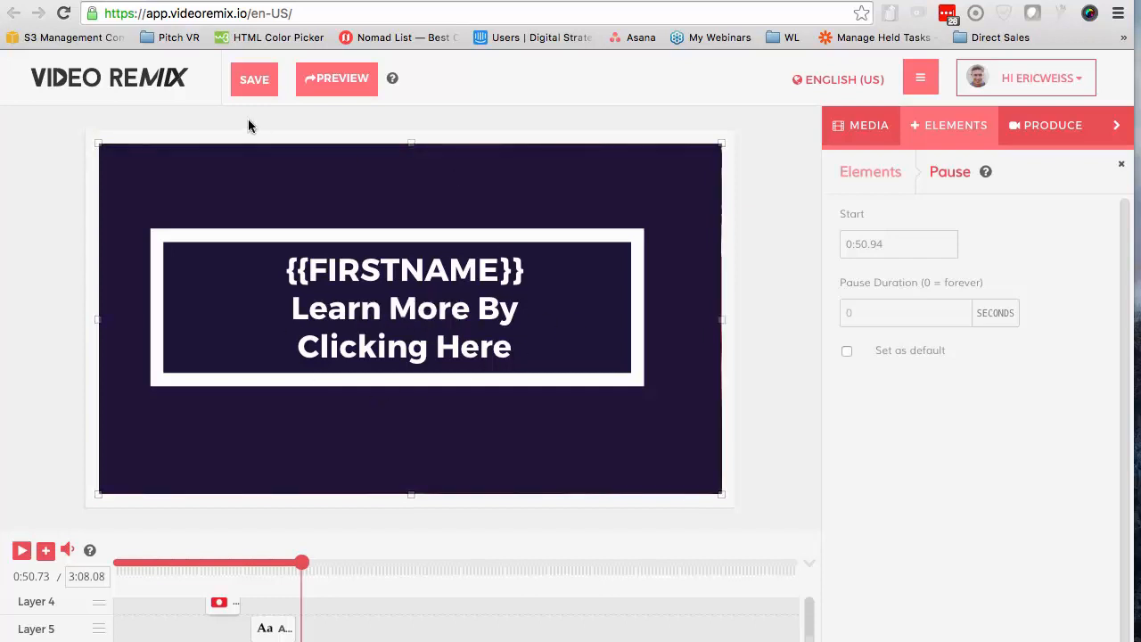
# Open the production options and save the project with the title "Real Estate Video"
pyautogui.click(927, 134)
pyautogui.click(1041, 134)
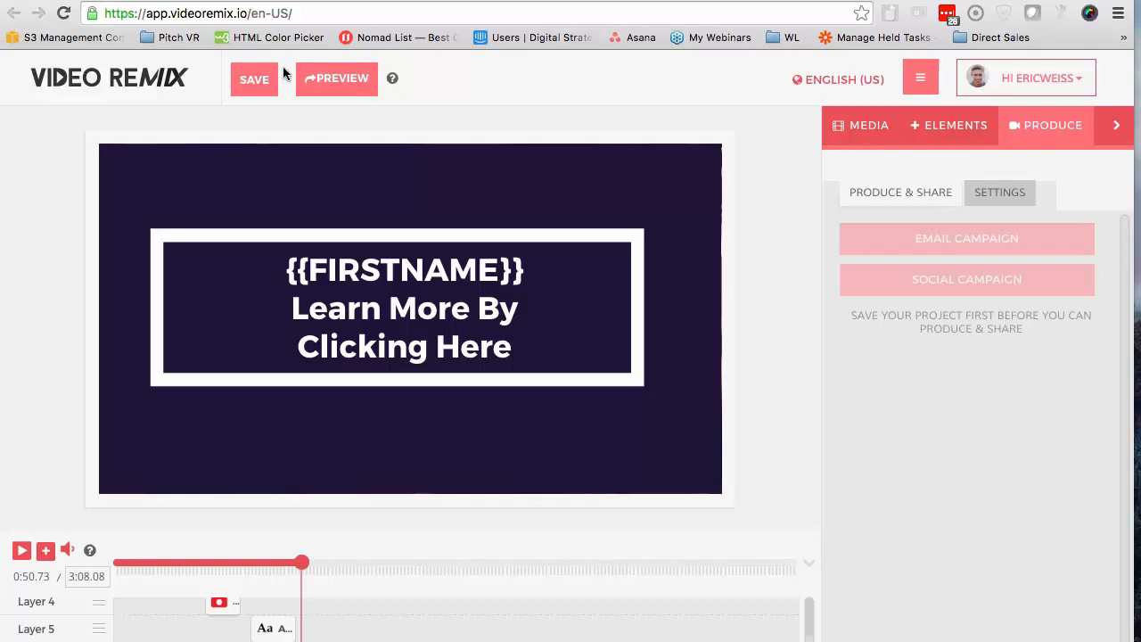
pyautogui.click(257, 79)
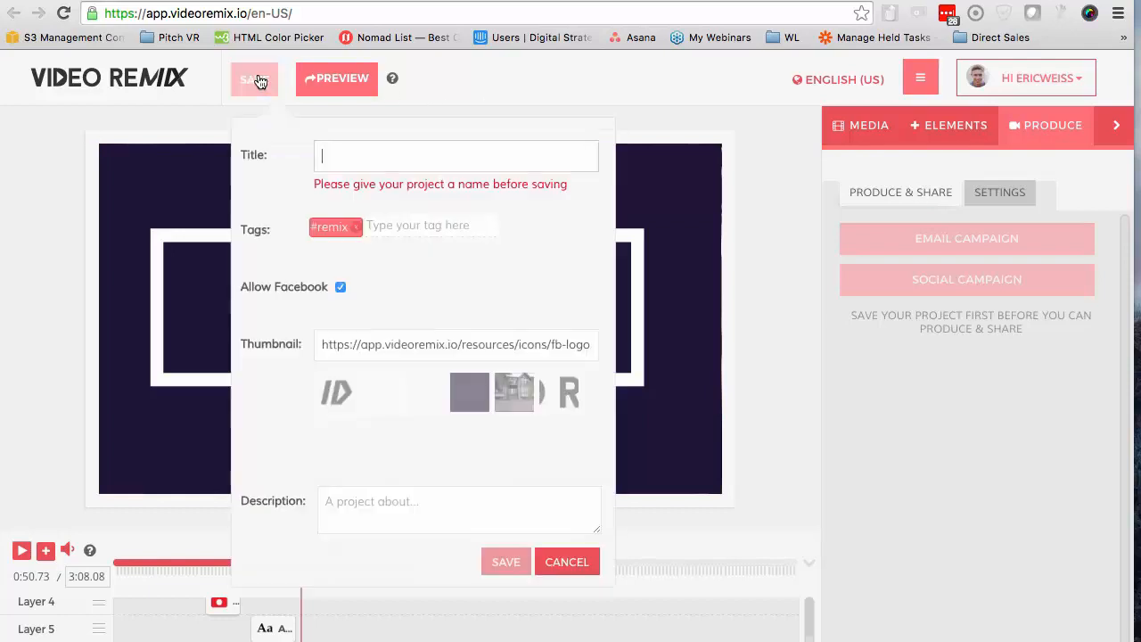
pyautogui.click(376, 156)
pyautogui.write('Real Estate Video')
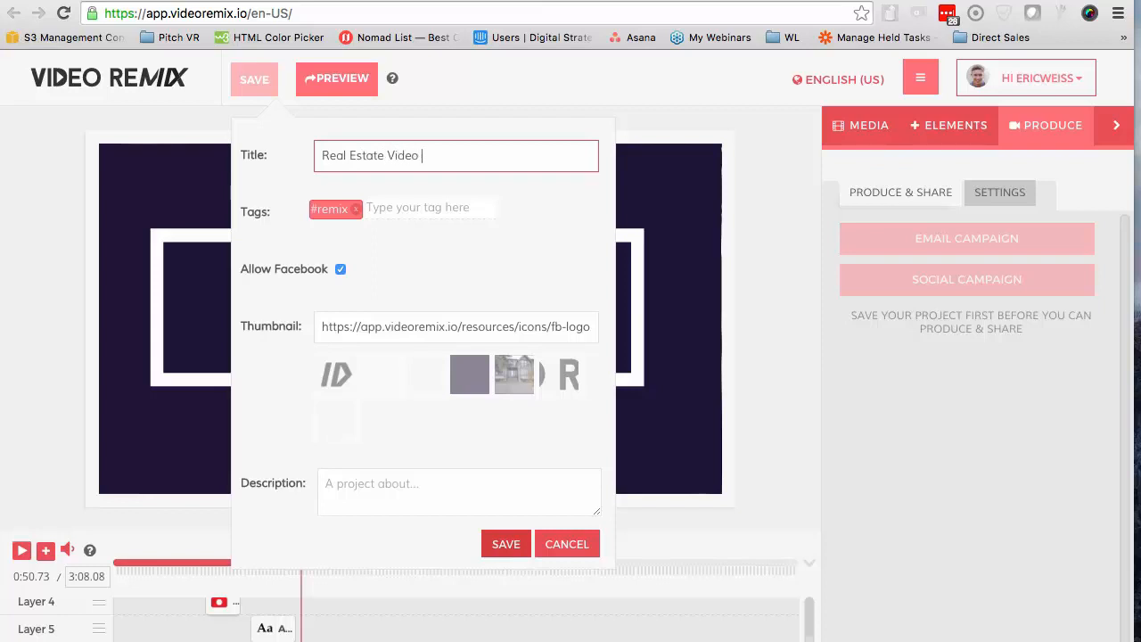
pyautogui.click(505, 546)
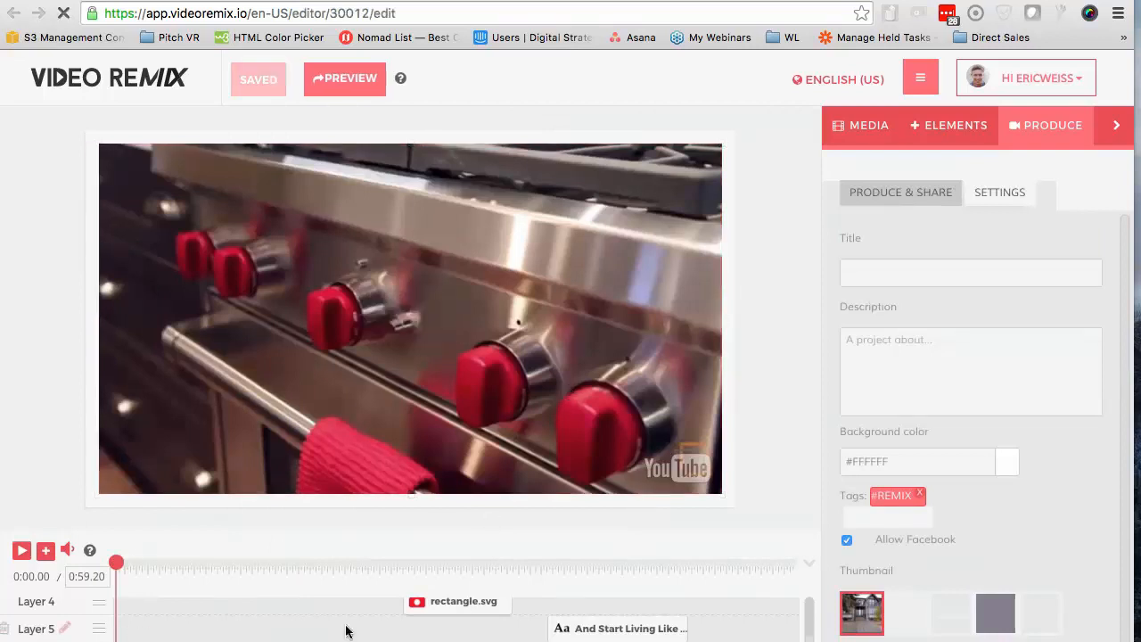
# Move the playhead to about 0:07.55 and take a screenshot, about 685 x 381, of the preview frame showing the Welcome Home lower third
pyautogui.scroll(-4, 966, 515)
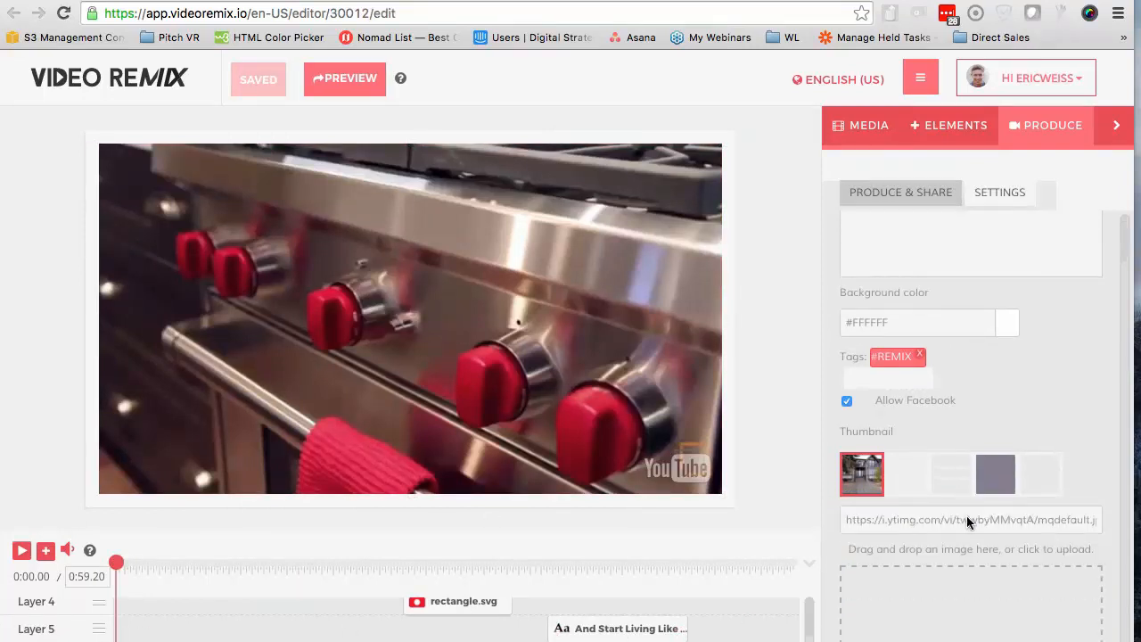
pyautogui.click(163, 565)
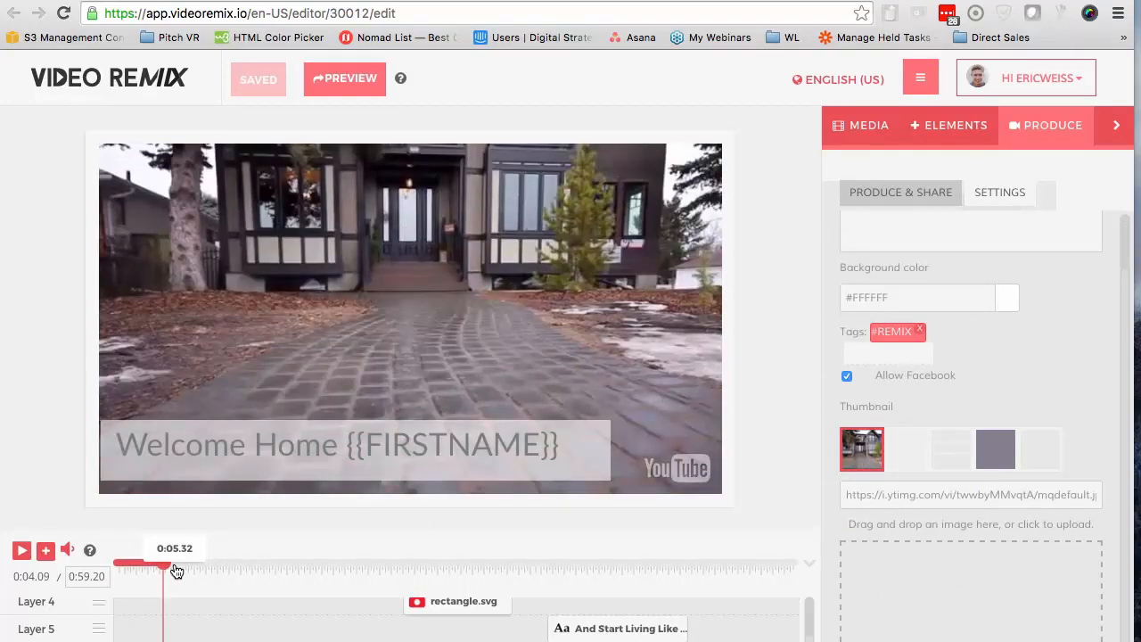
pyautogui.moveTo(175, 565); pyautogui.dragTo(205, 566)
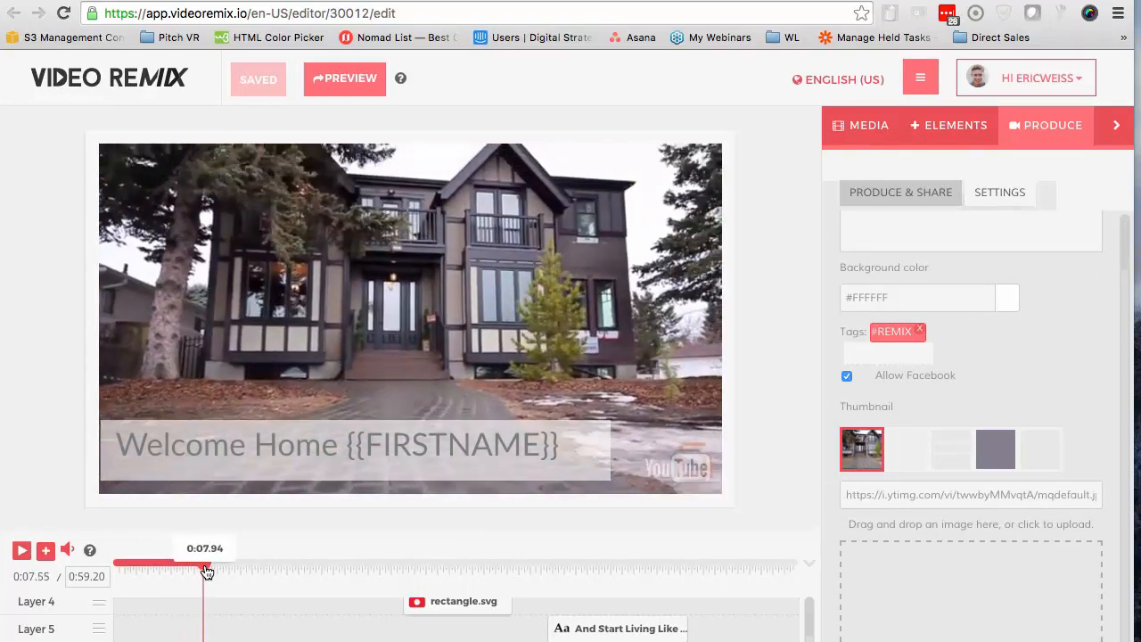
pyautogui.click(540, 394)
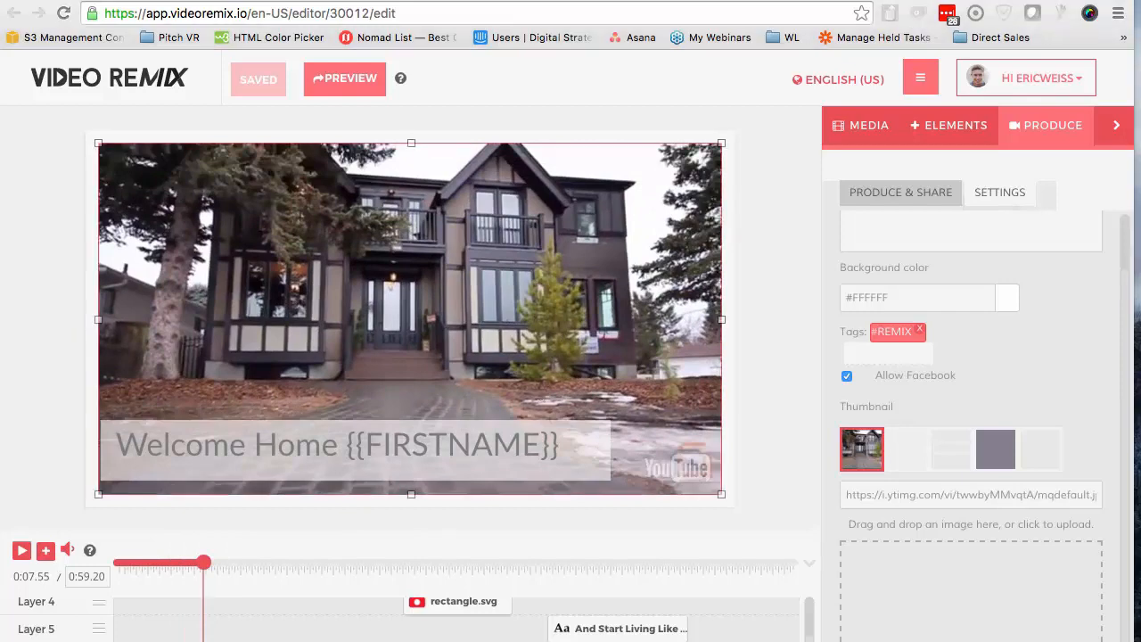
pyautogui.hotkey('ctrl', 'shift', 'c')
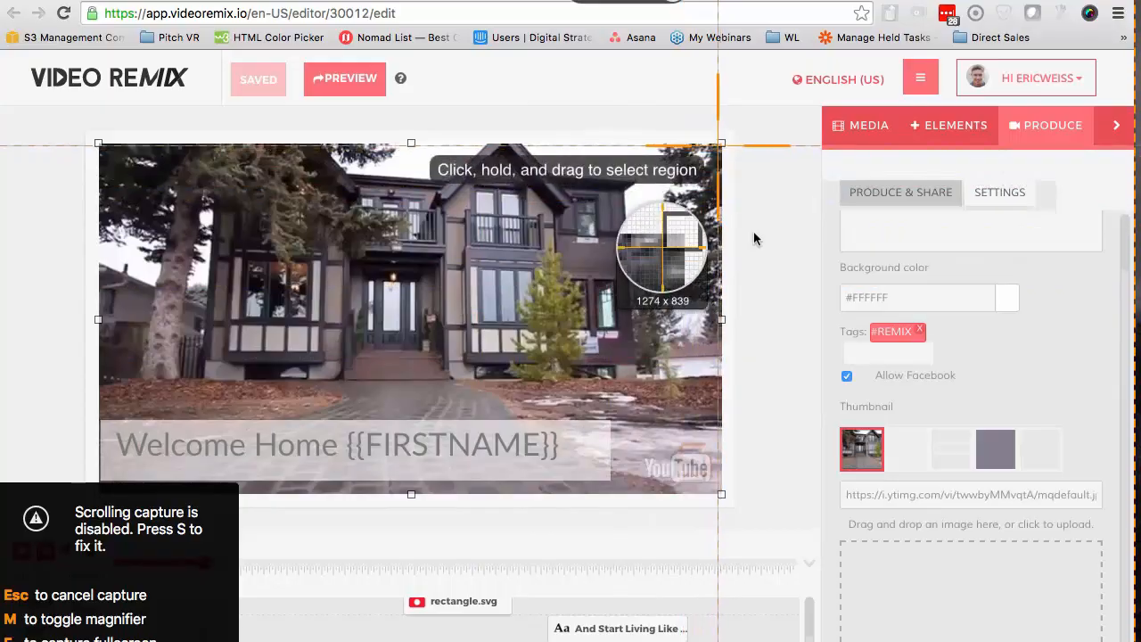
pyautogui.moveTo(720, 142); pyautogui.dragTo(105, 488)
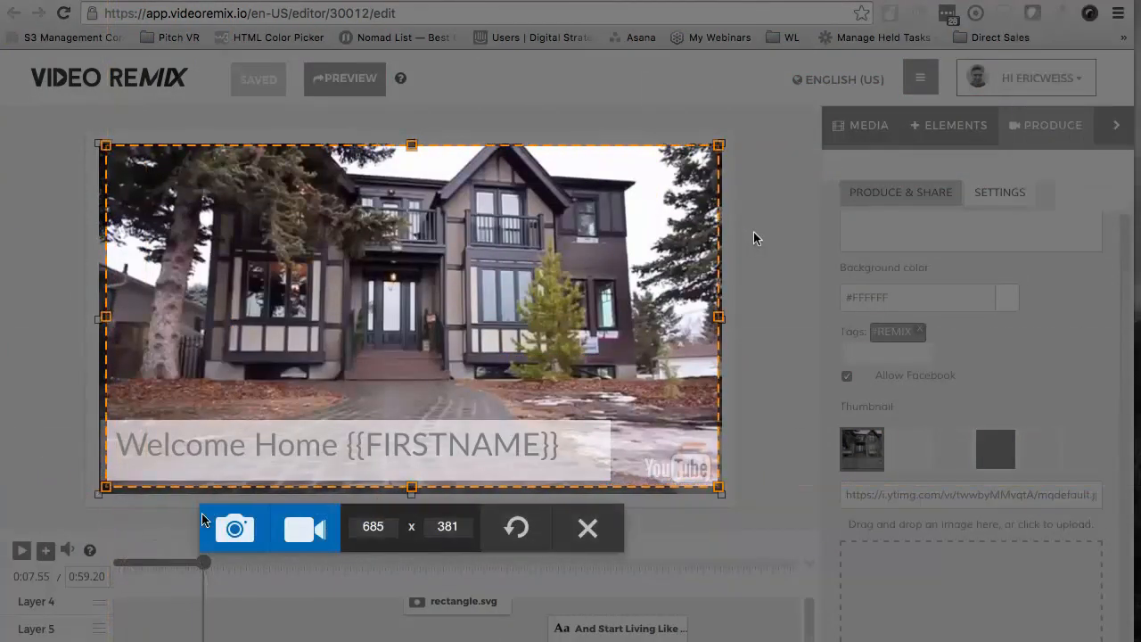
pyautogui.click(228, 531)
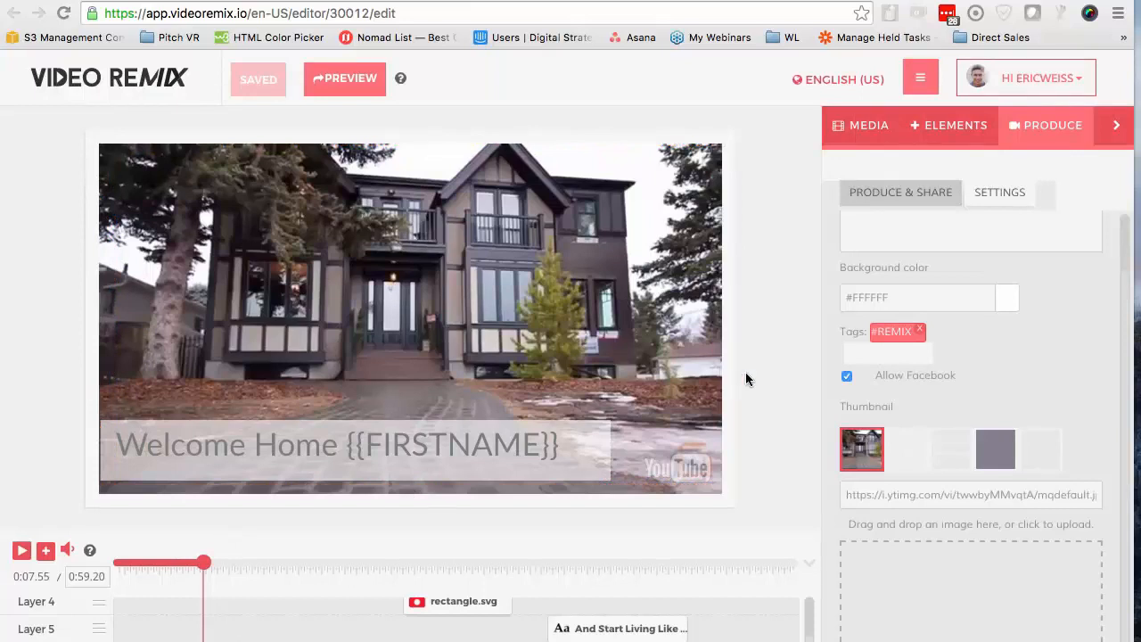
# Upload the Desktop image 2016-07-20_19-07-12.png as the project's thumbnail and save the project
pyautogui.click(928, 565)
pyautogui.click(525, 133)
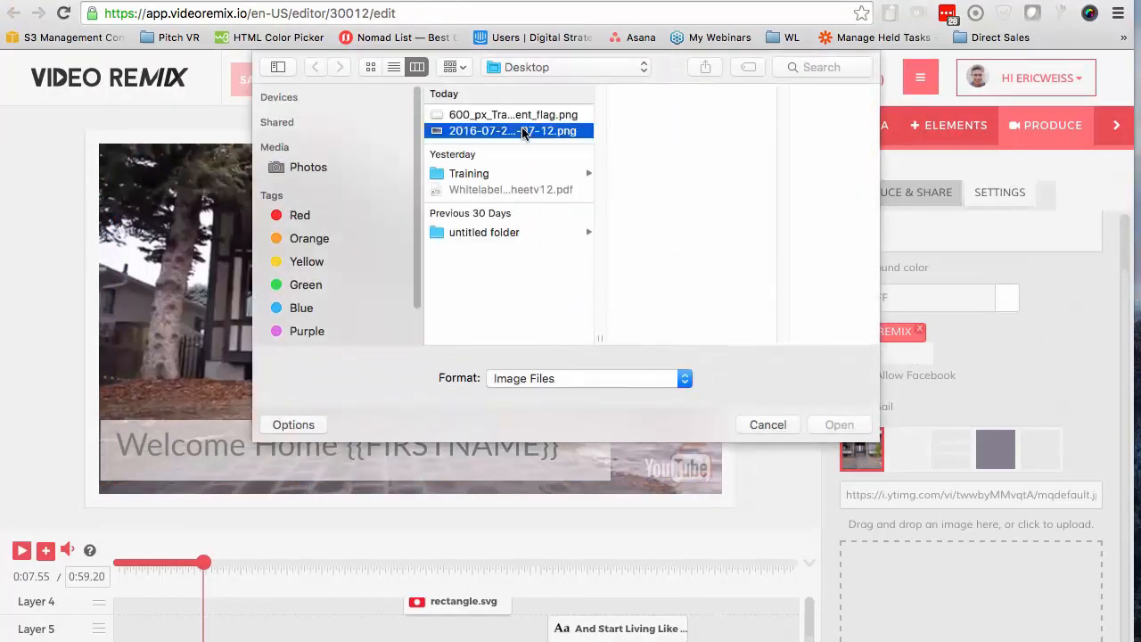
pyautogui.click(855, 425)
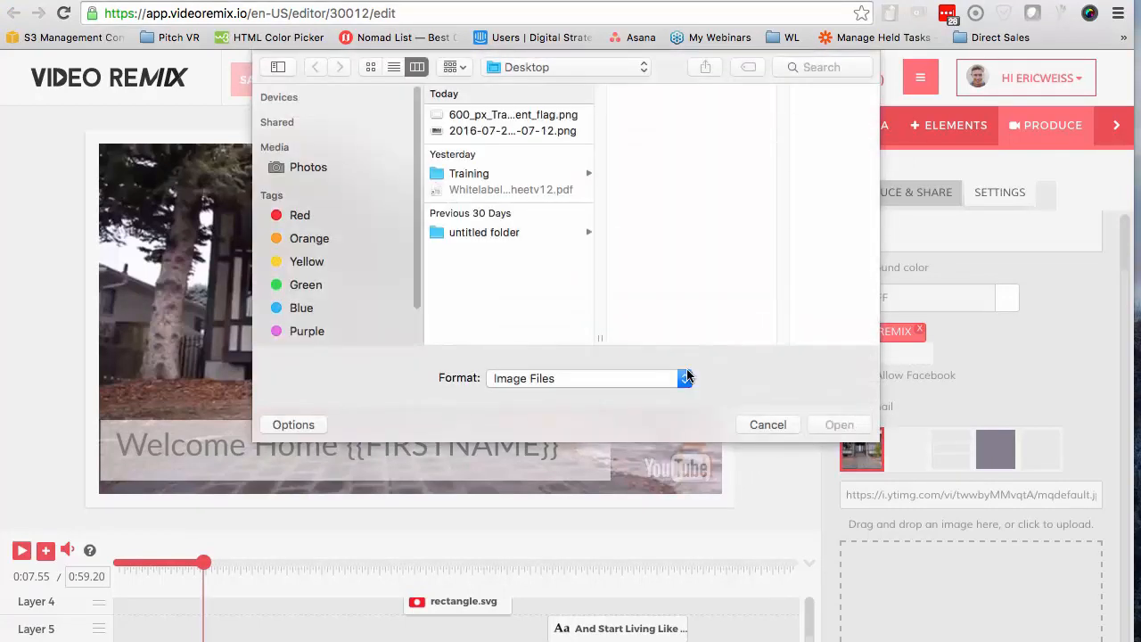
pyautogui.click(534, 131)
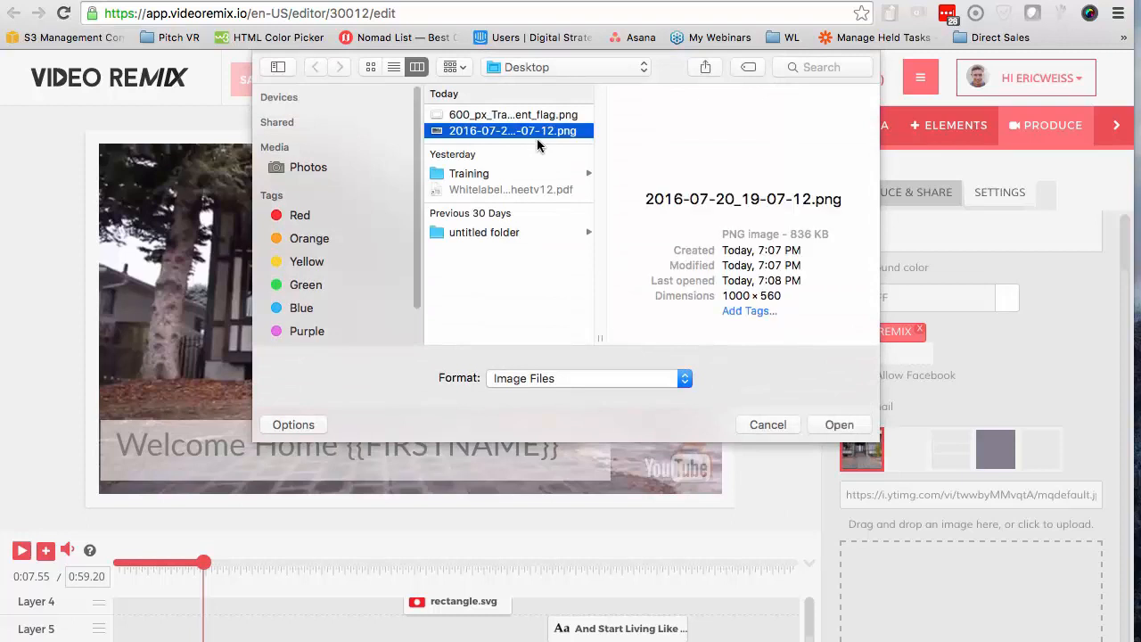
pyautogui.click(837, 425)
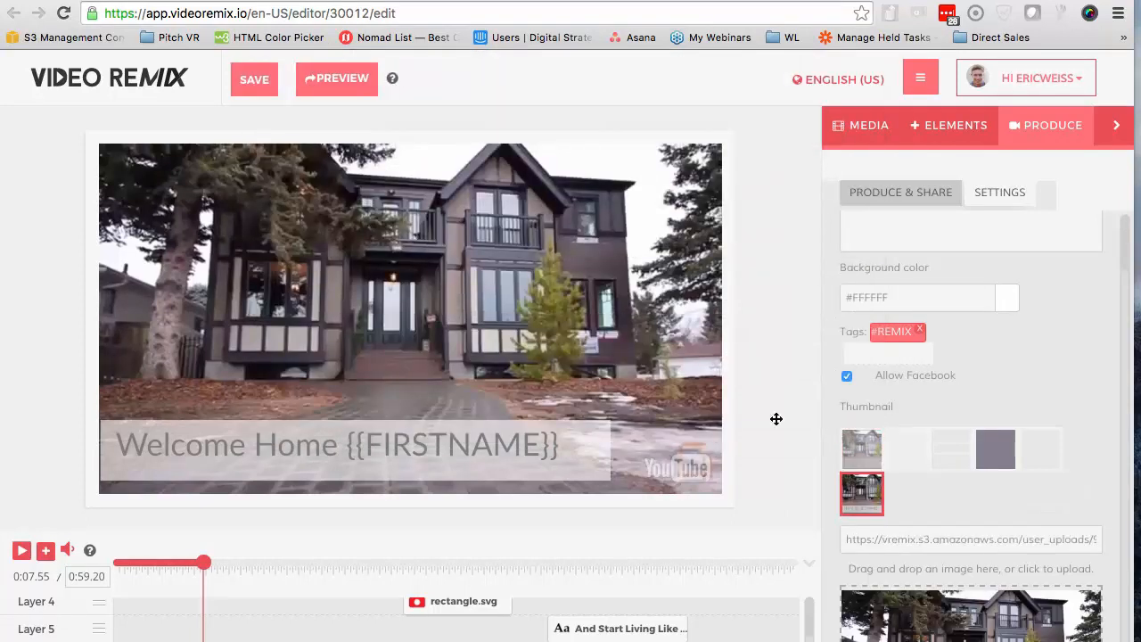
pyautogui.click(255, 85)
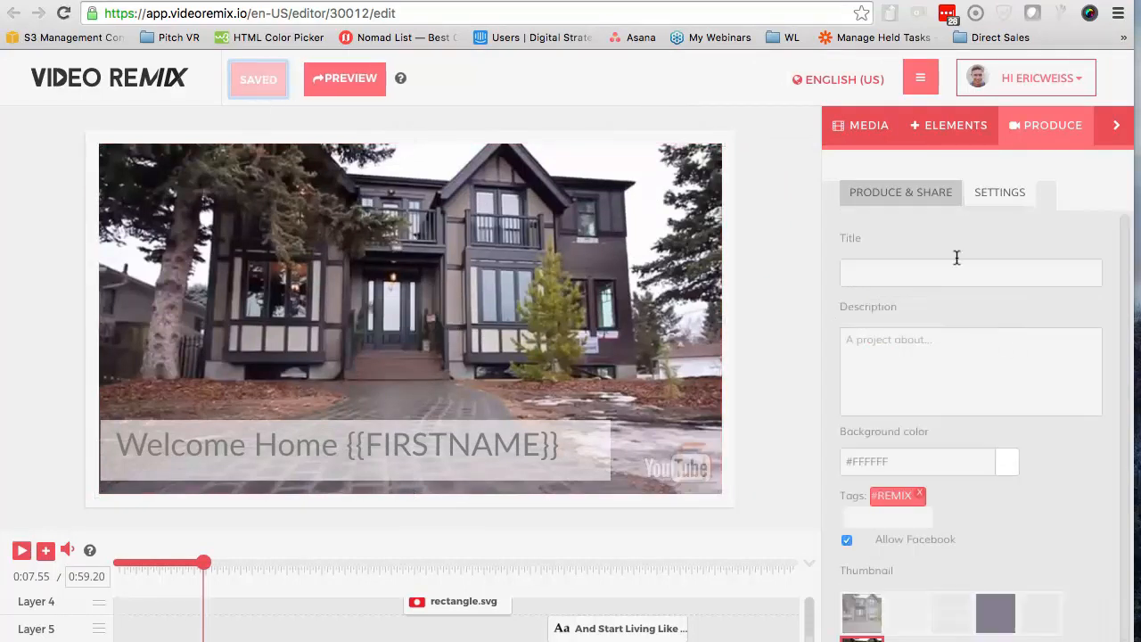
# Set the title to "(Personalized Video) Your Dream Home" and the description to "Click here to see this incredible home personalized to you!", and save
pyautogui.click(955, 267)
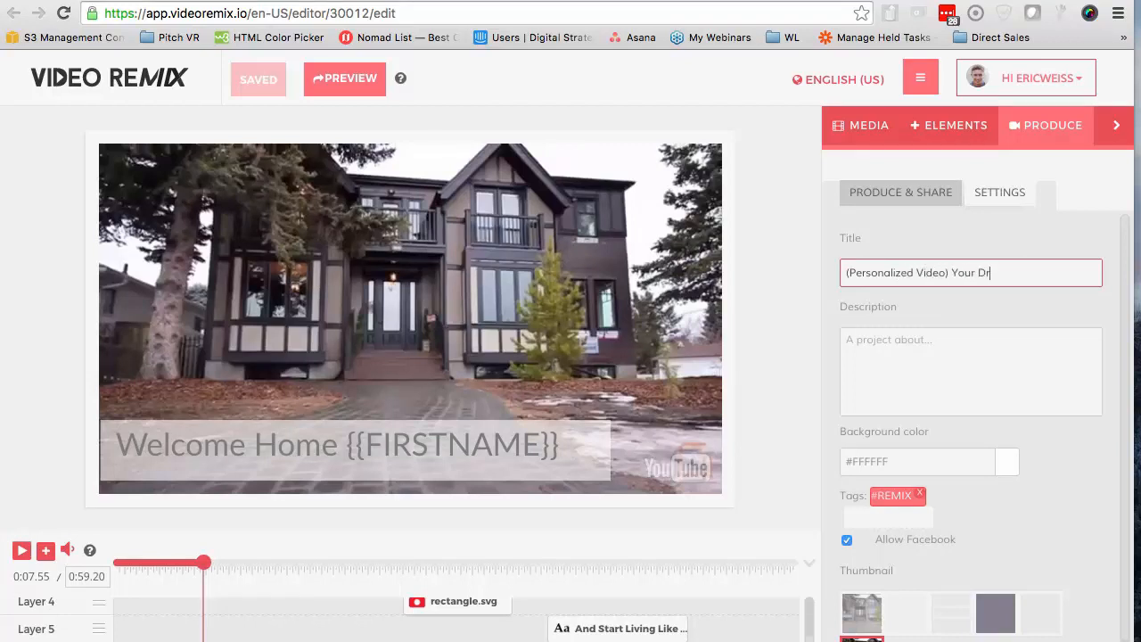
pyautogui.press('Tab')
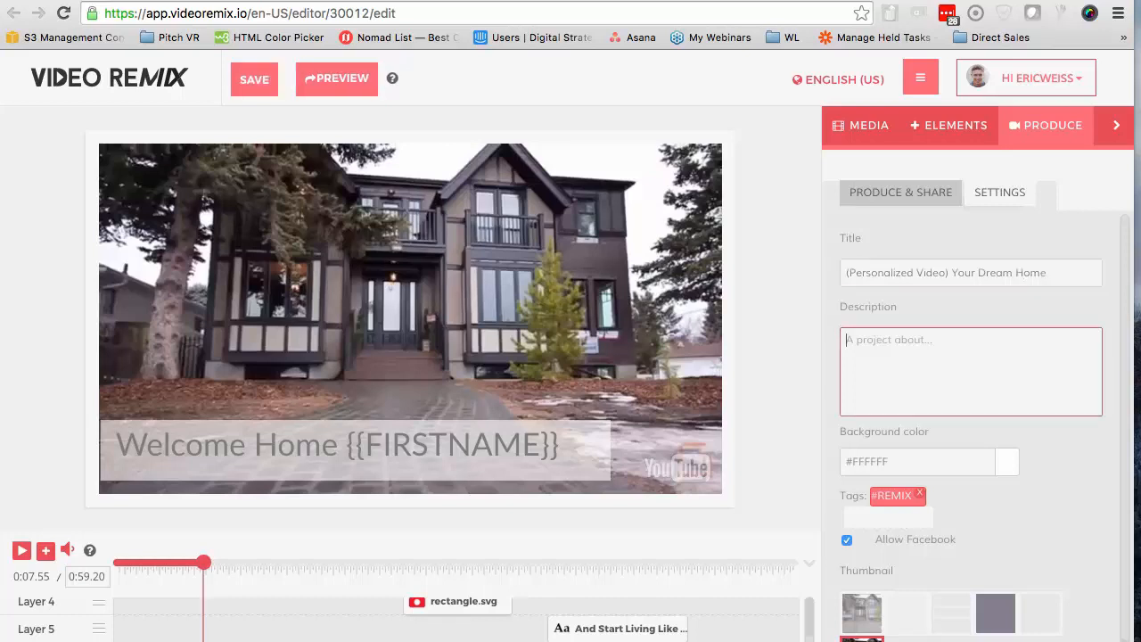
pyautogui.write('C')
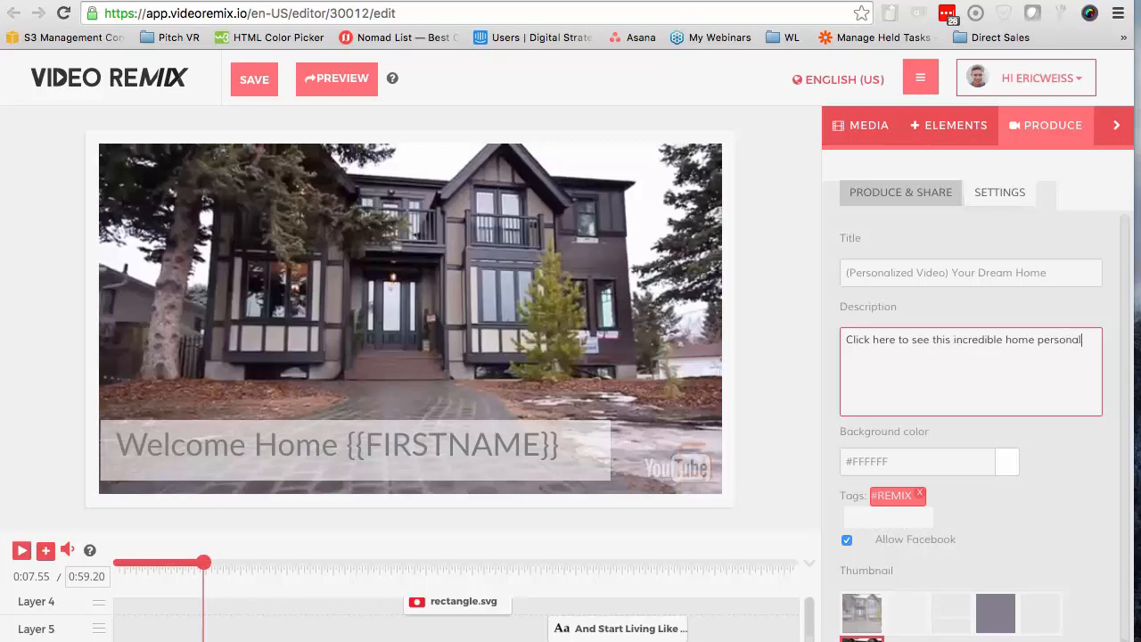
pyautogui.write('d')
pyautogui.press('BackSpace')
pyautogui.press('BackSpace')
pyautogui.write('ed to you!')
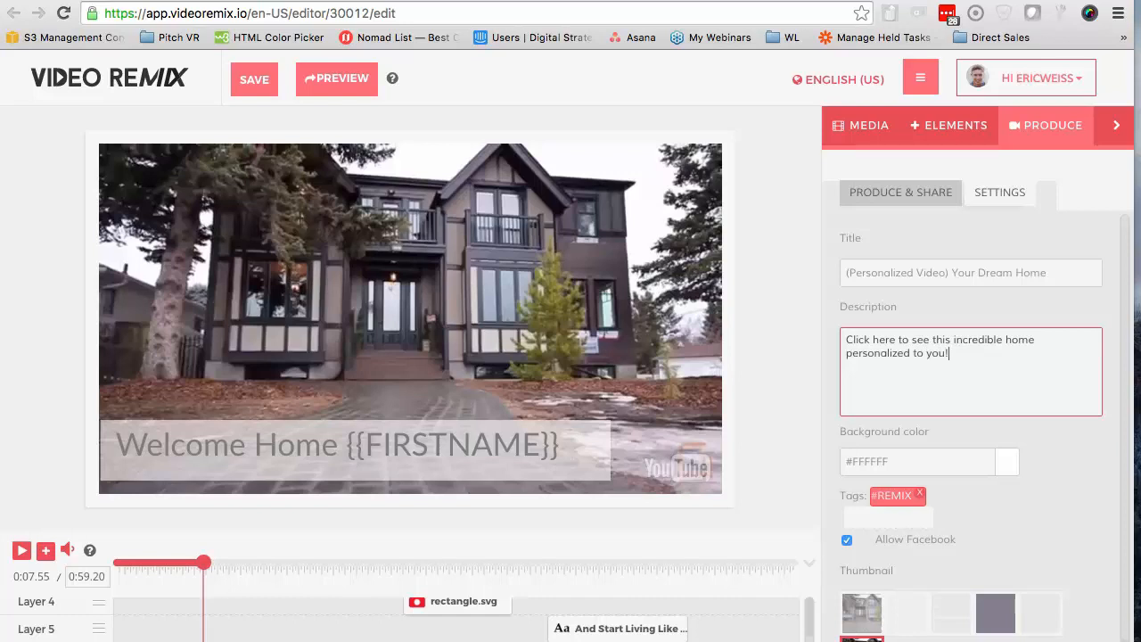
pyautogui.click(255, 82)
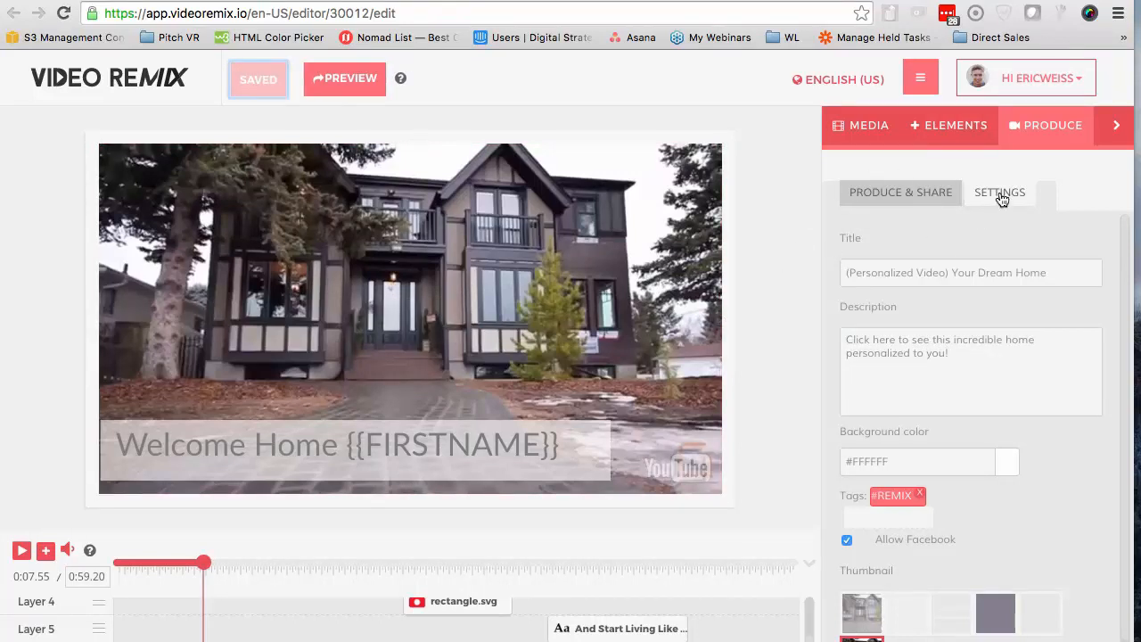
# Start a social campaign with Facebook Page as the embed location and video preloading enabled
pyautogui.click(900, 198)
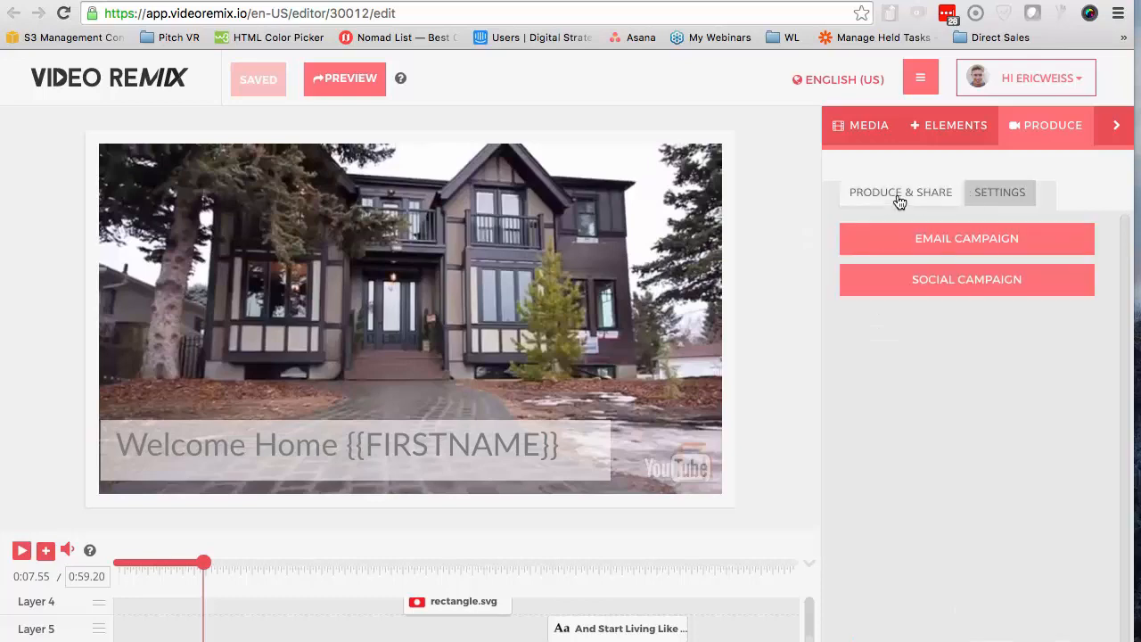
pyautogui.click(963, 279)
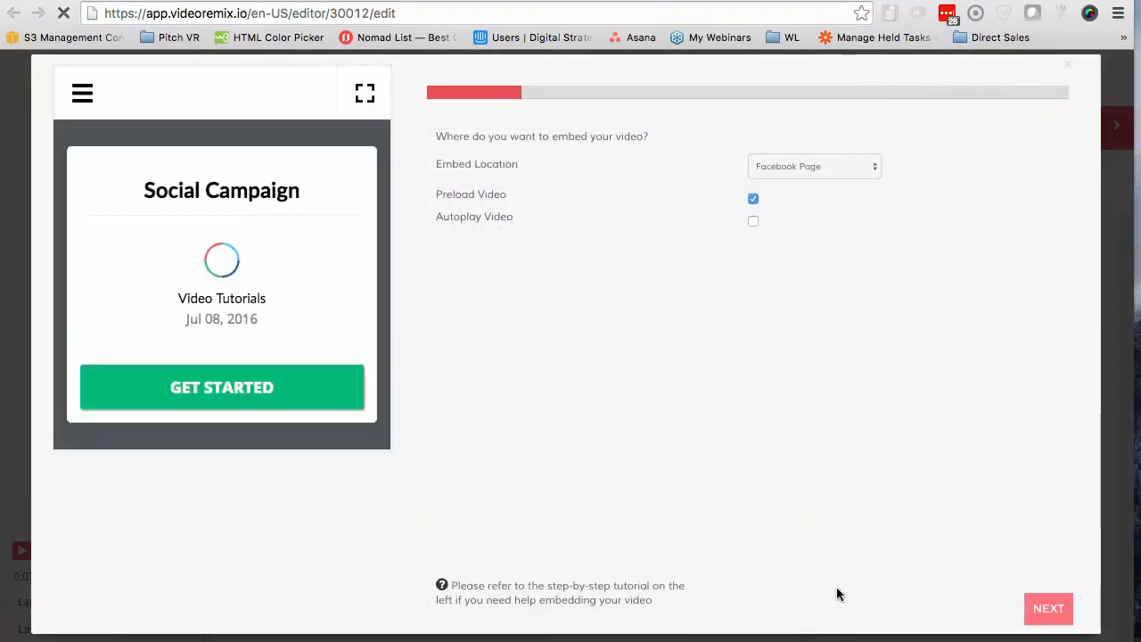
pyautogui.click(1046, 614)
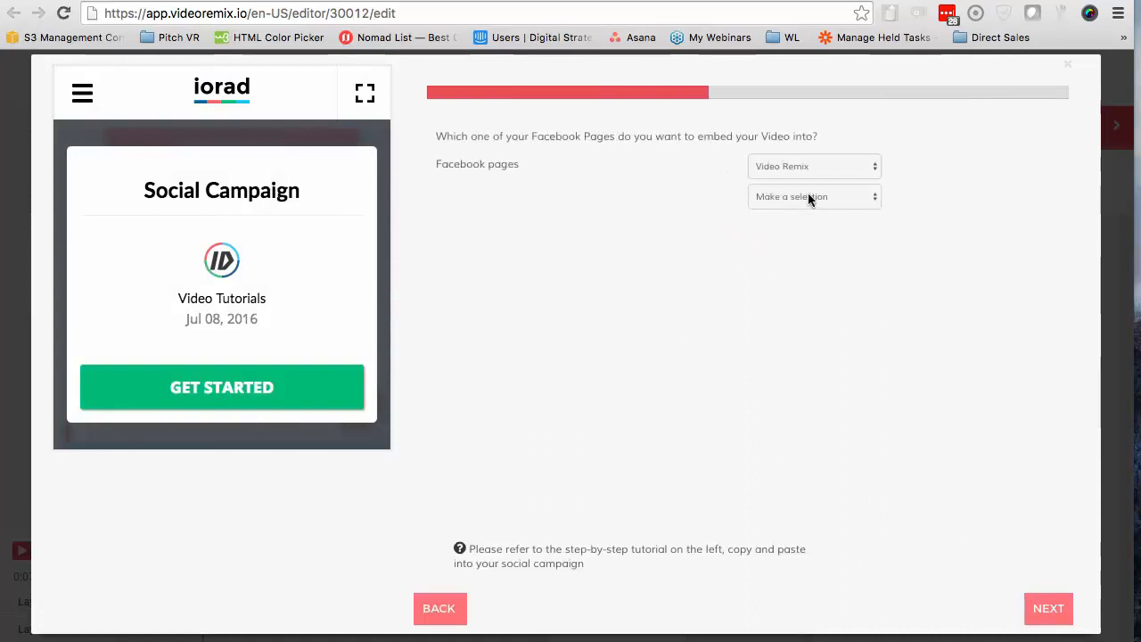
# Embed the video in the Century 21 Real Estate Facebook page by creating a tab named "Personalized Home"
pyautogui.click(816, 164)
pyautogui.click(811, 178)
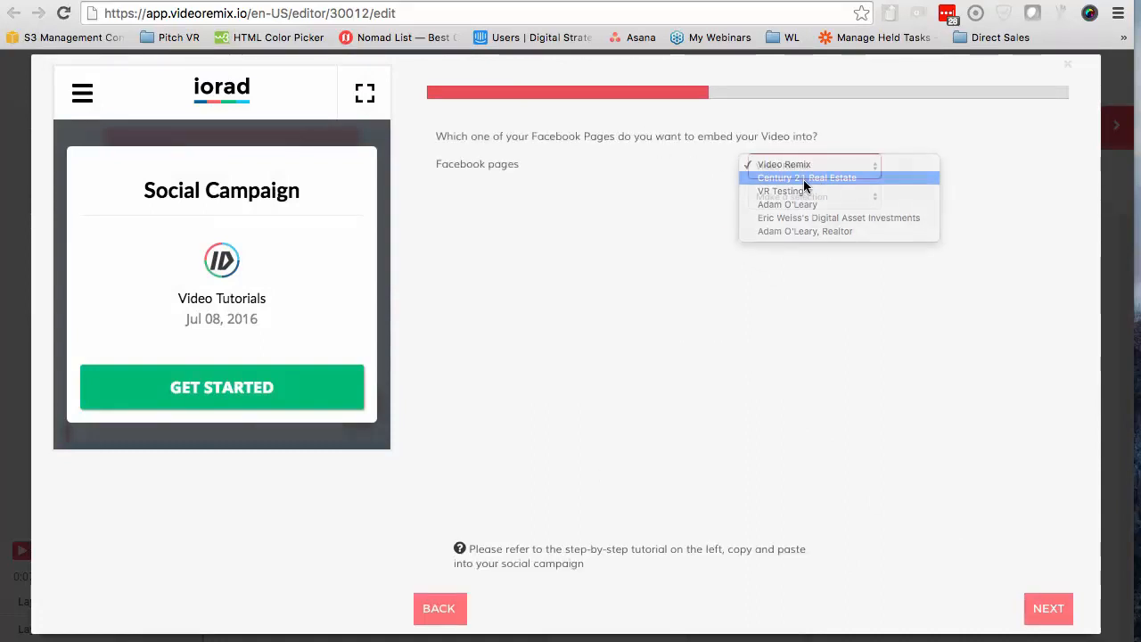
pyautogui.click(798, 197)
pyautogui.click(809, 208)
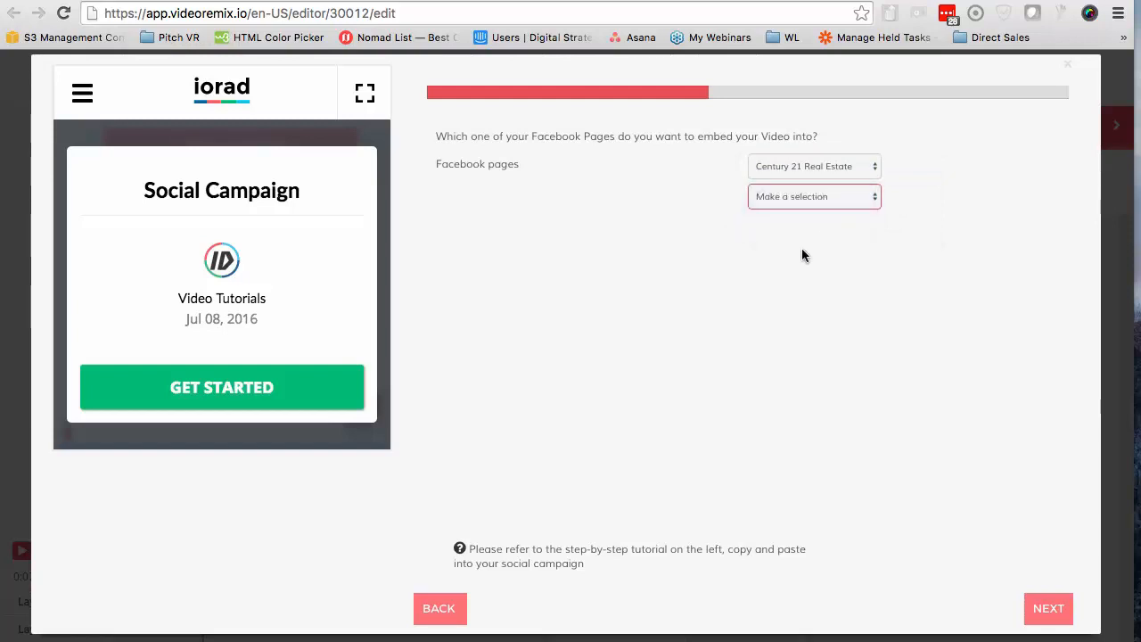
pyautogui.doubleClick(826, 233)
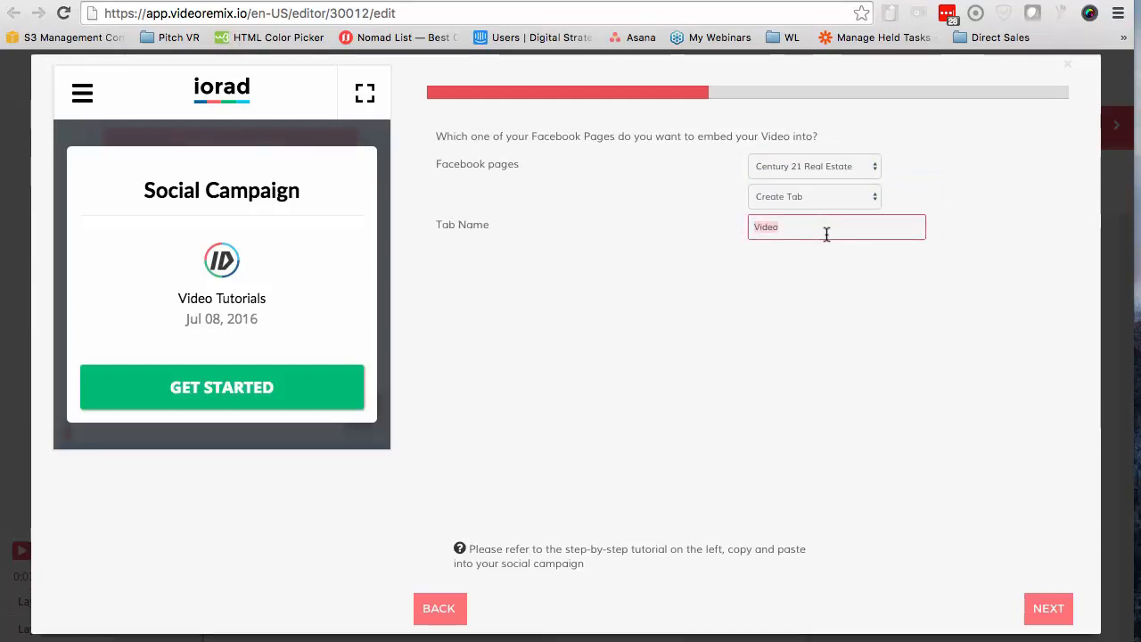
pyautogui.write('Personalized Home')
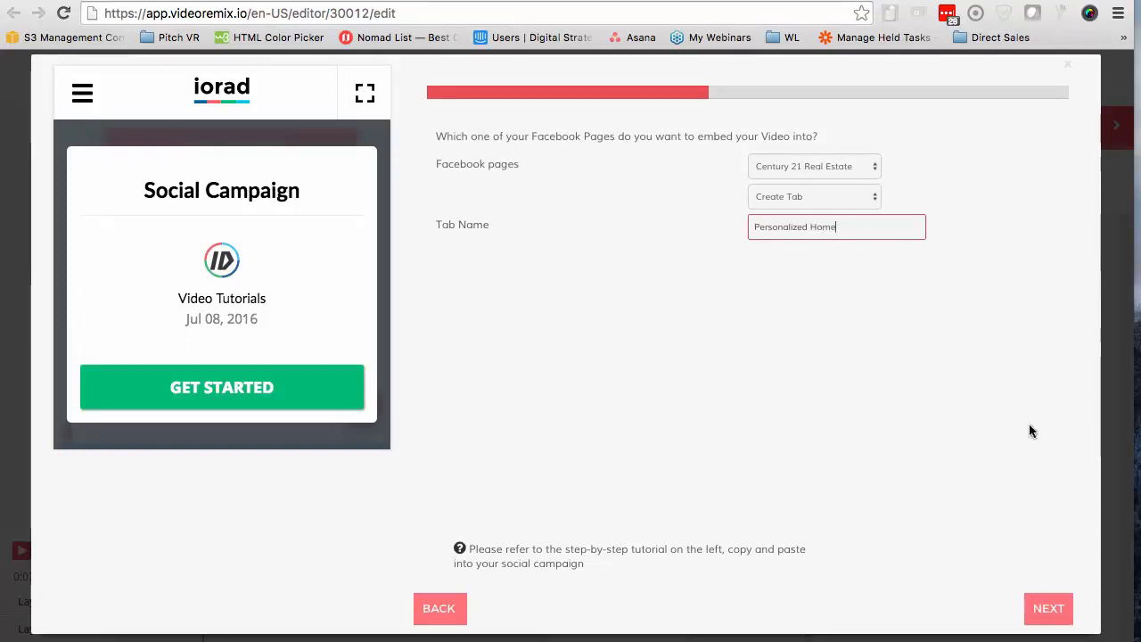
pyautogui.click(1044, 608)
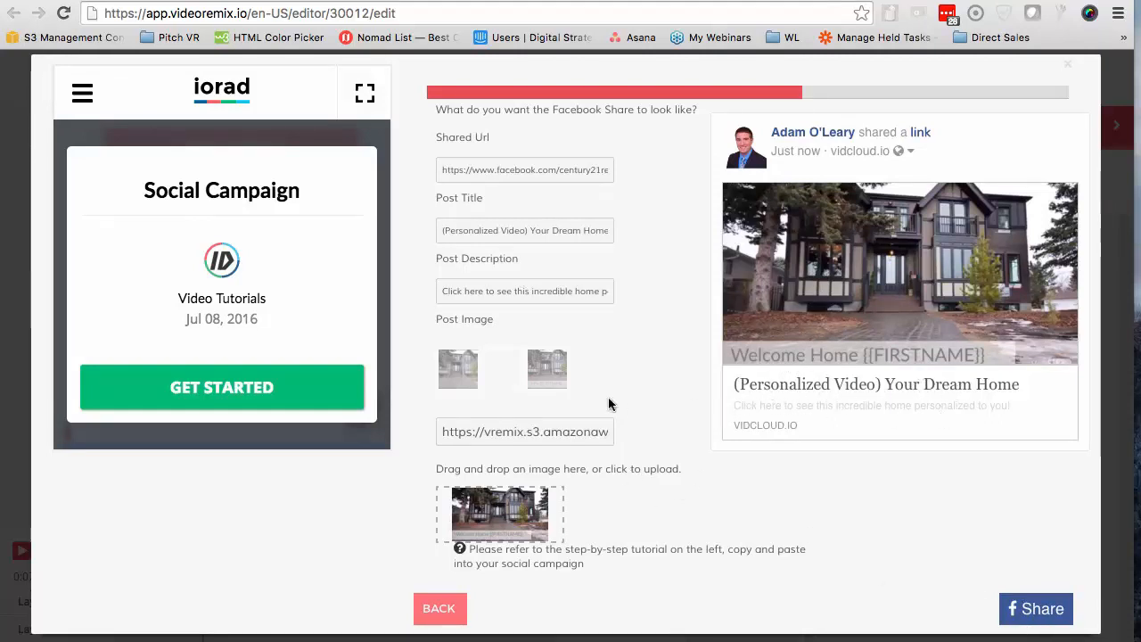
# Check the Facebook share's post title and description, and share it on the managed page Century 21 Real Estate
pyautogui.moveTo(441, 230); pyautogui.dragTo(561, 229)
pyautogui.click(554, 283)
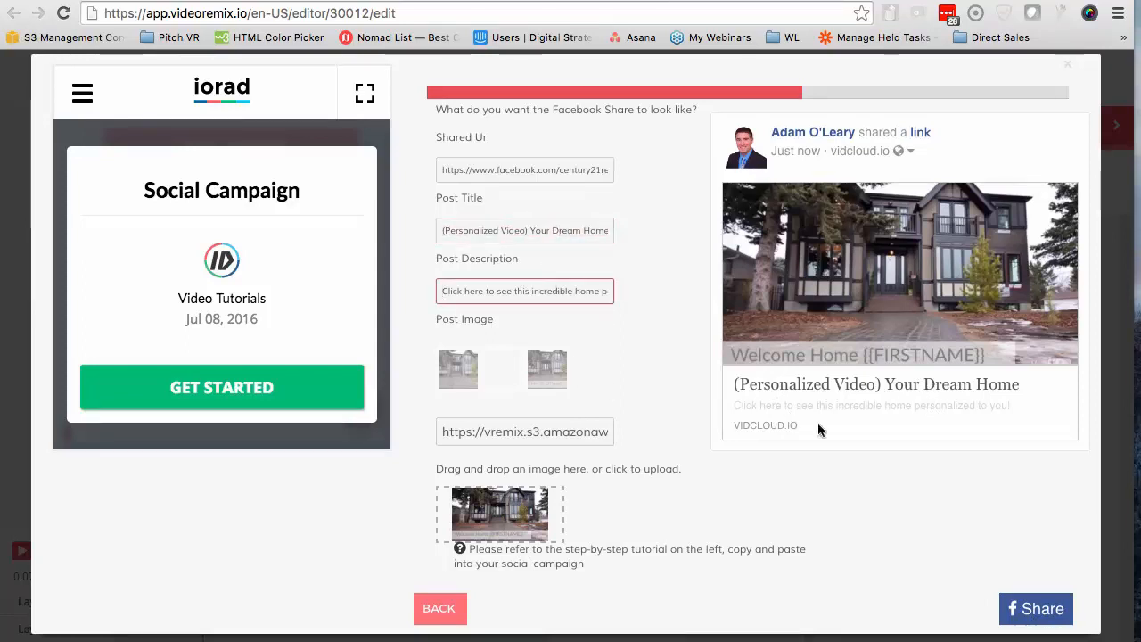
pyautogui.click(1041, 614)
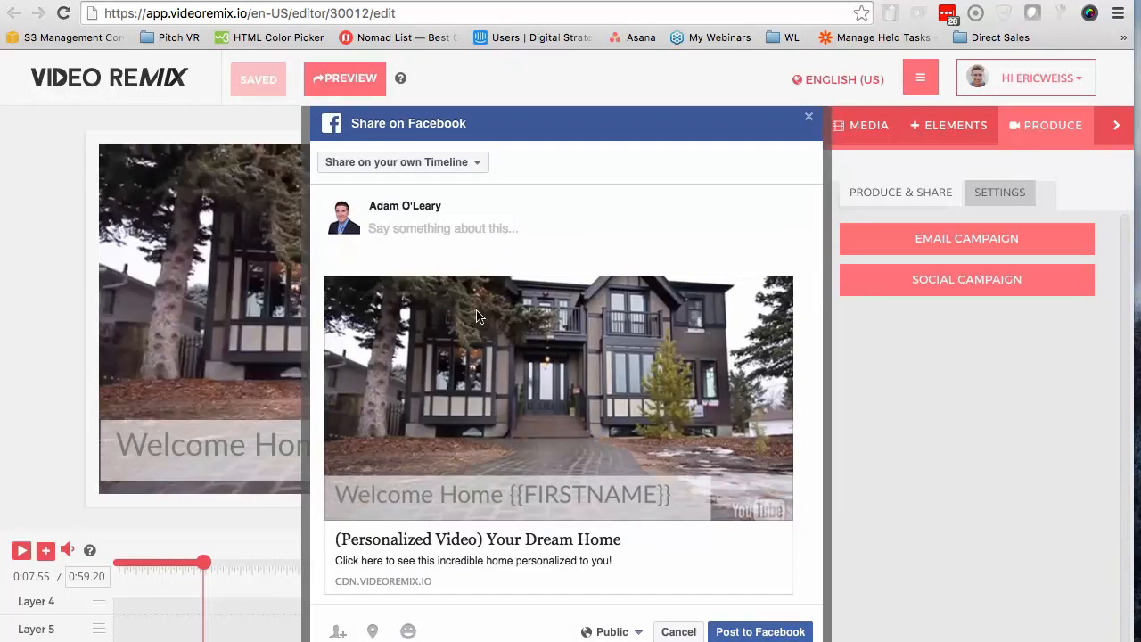
pyautogui.click(395, 162)
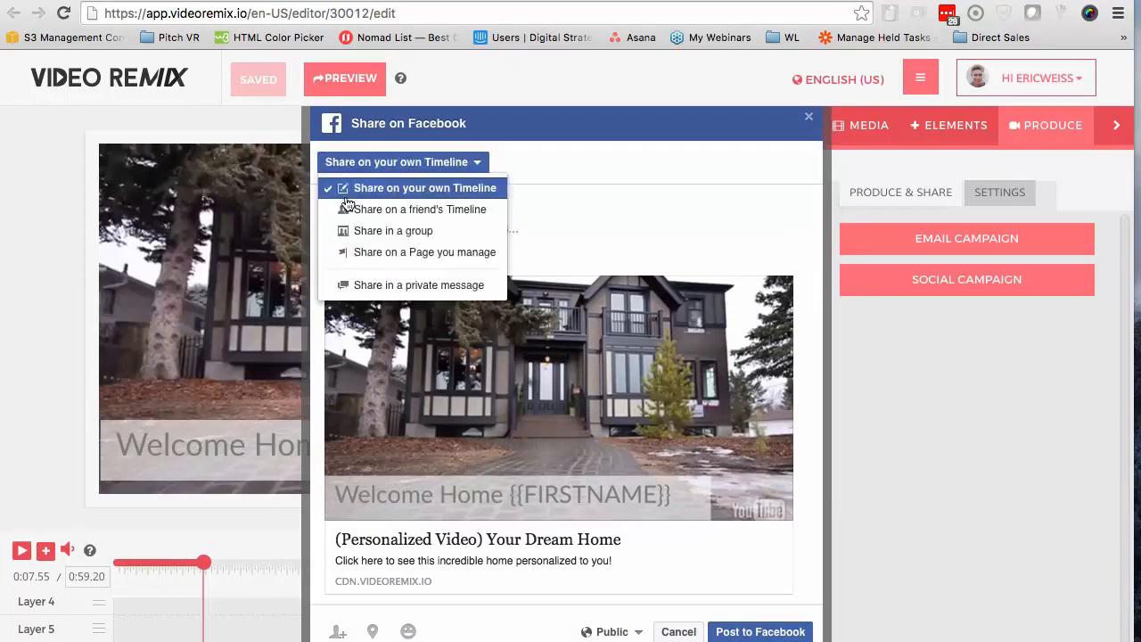
pyautogui.click(392, 251)
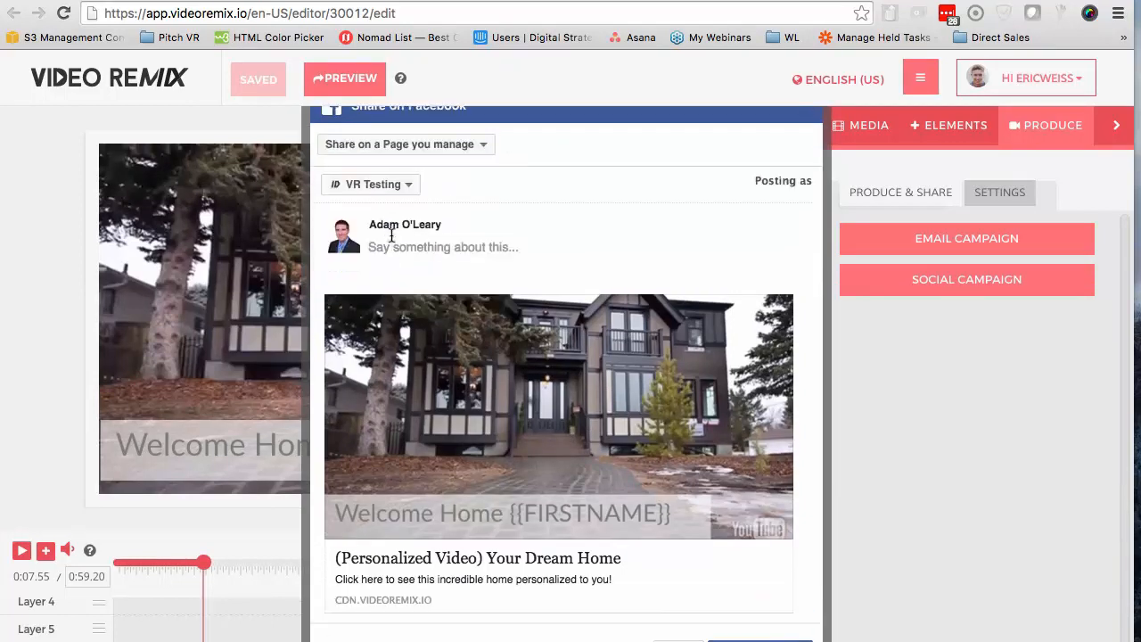
pyautogui.click(395, 189)
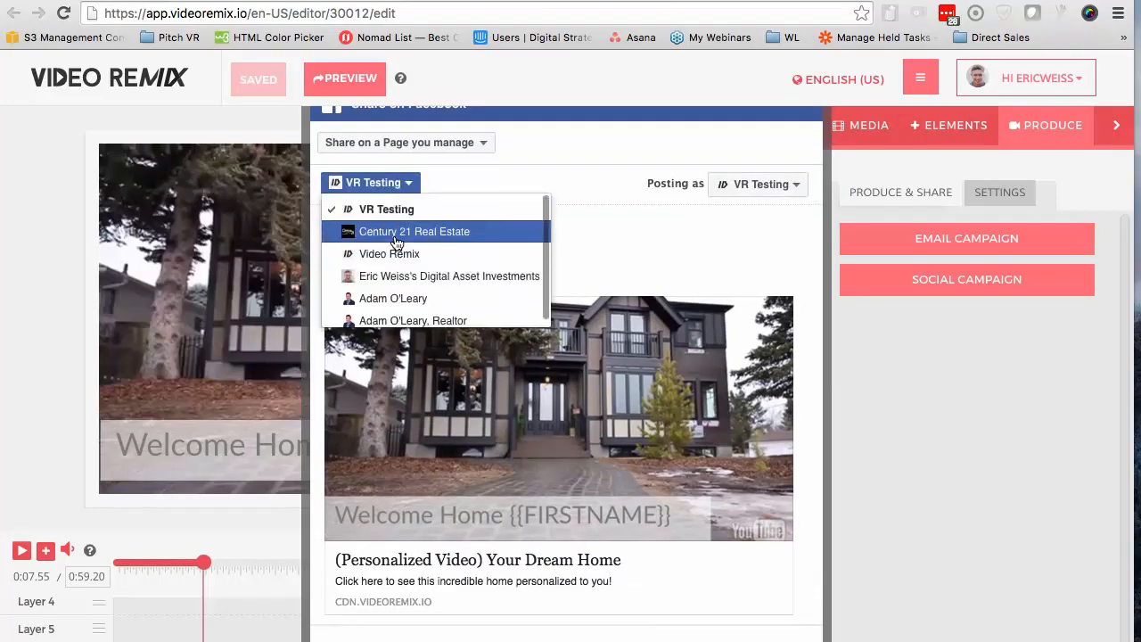
pyautogui.click(397, 231)
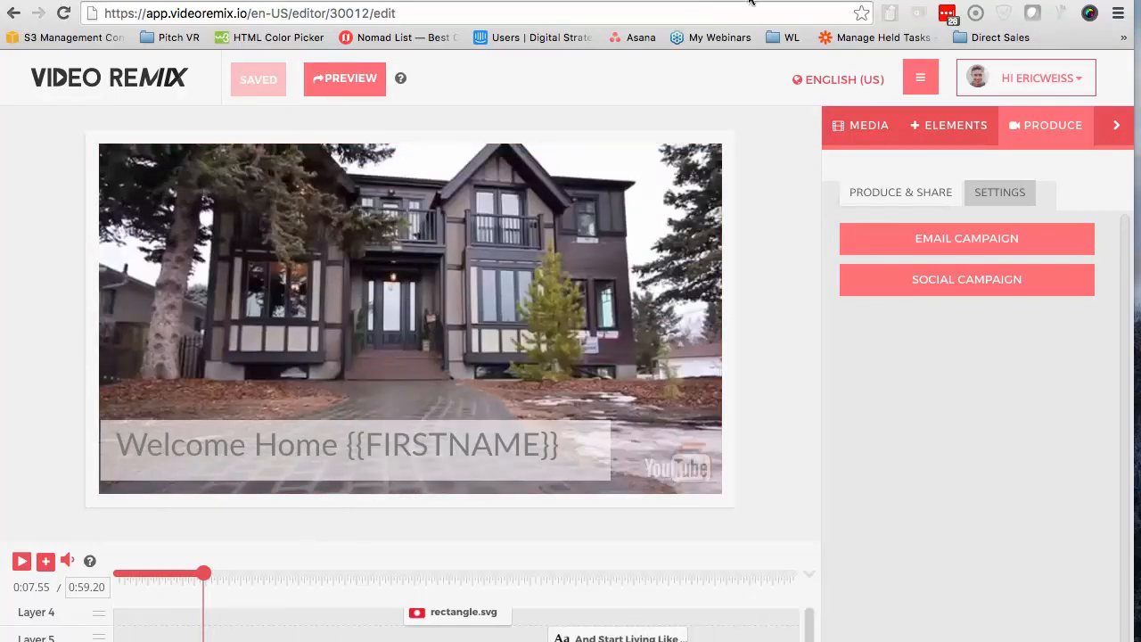
# Open Facebook in a new browser tab and examine the video post on the Century 21 Real Estate page
pyautogui.click(788, 0)
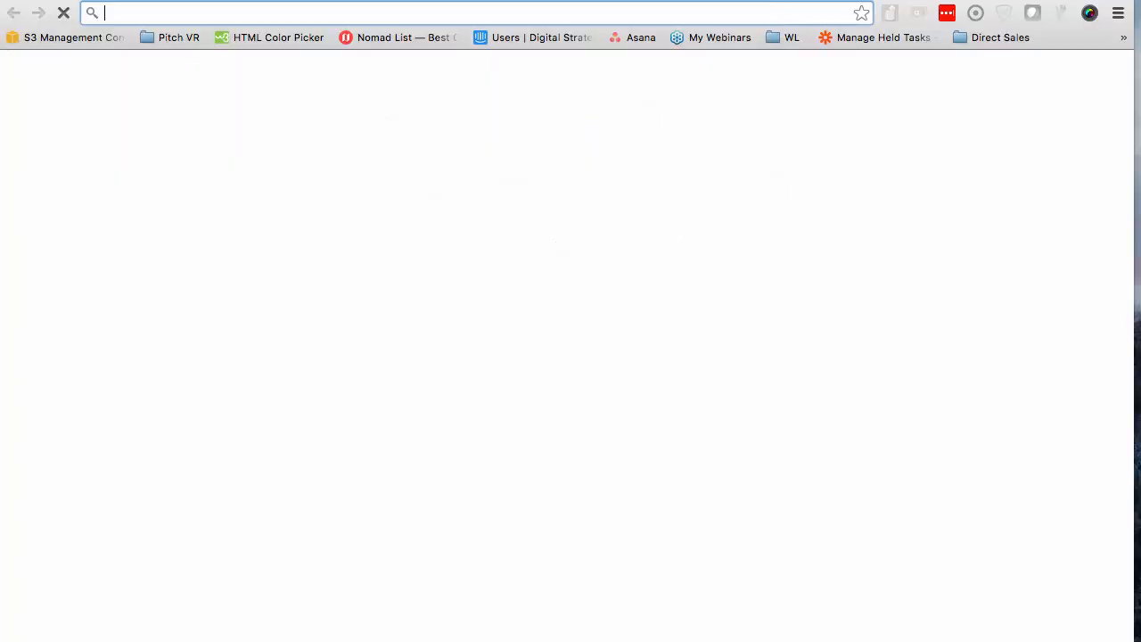
pyautogui.write('facebook.com')
pyautogui.press('Return')
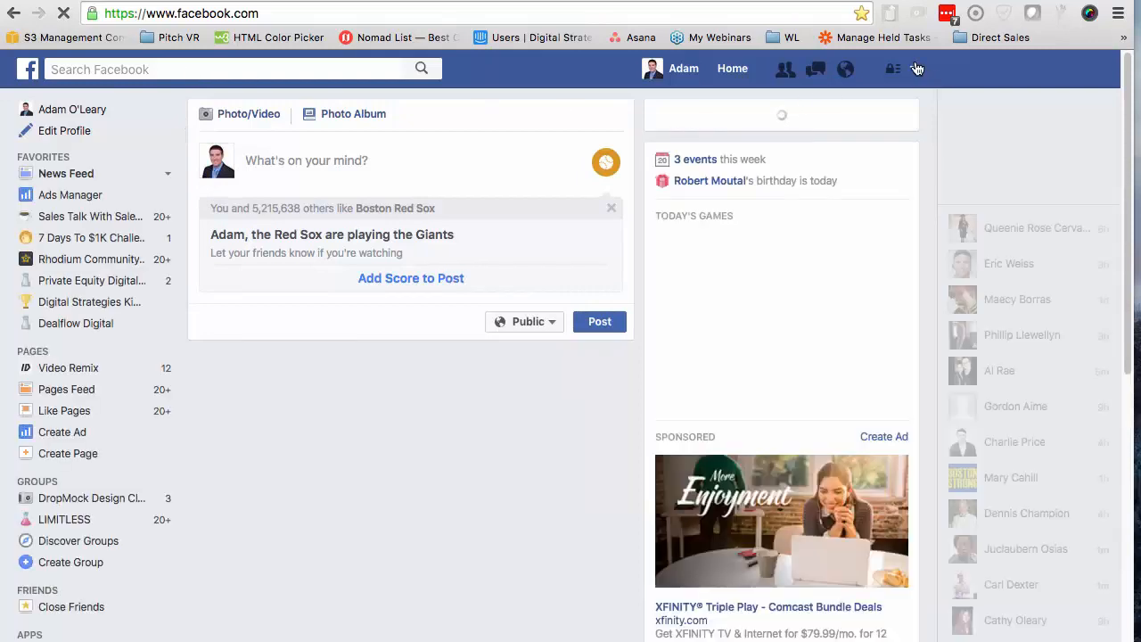
pyautogui.click(913, 68)
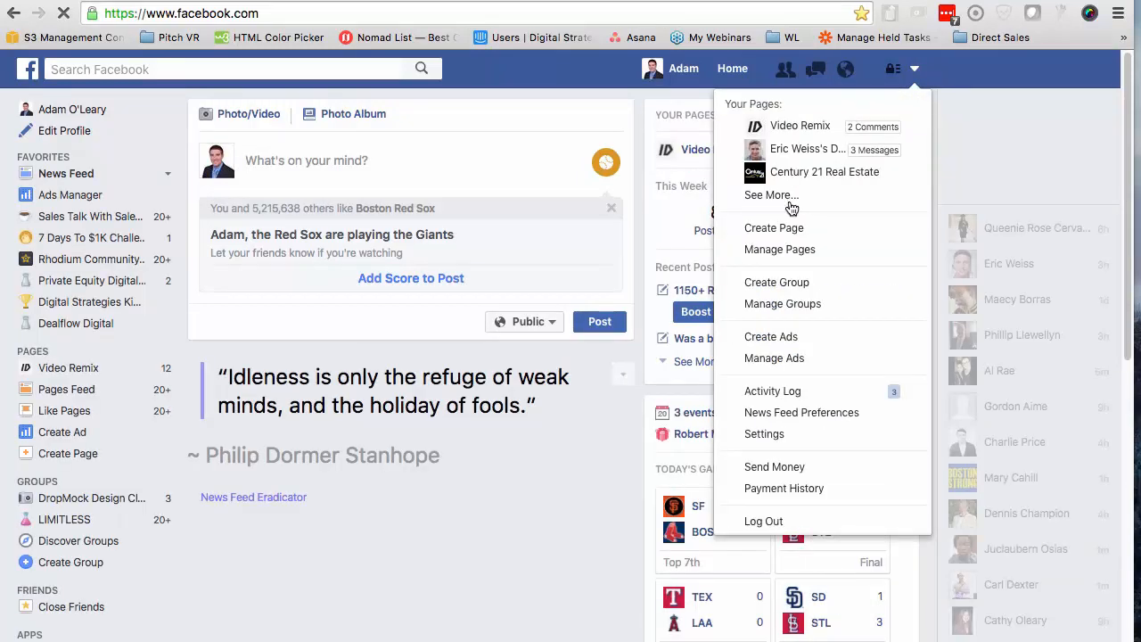
pyautogui.click(812, 175)
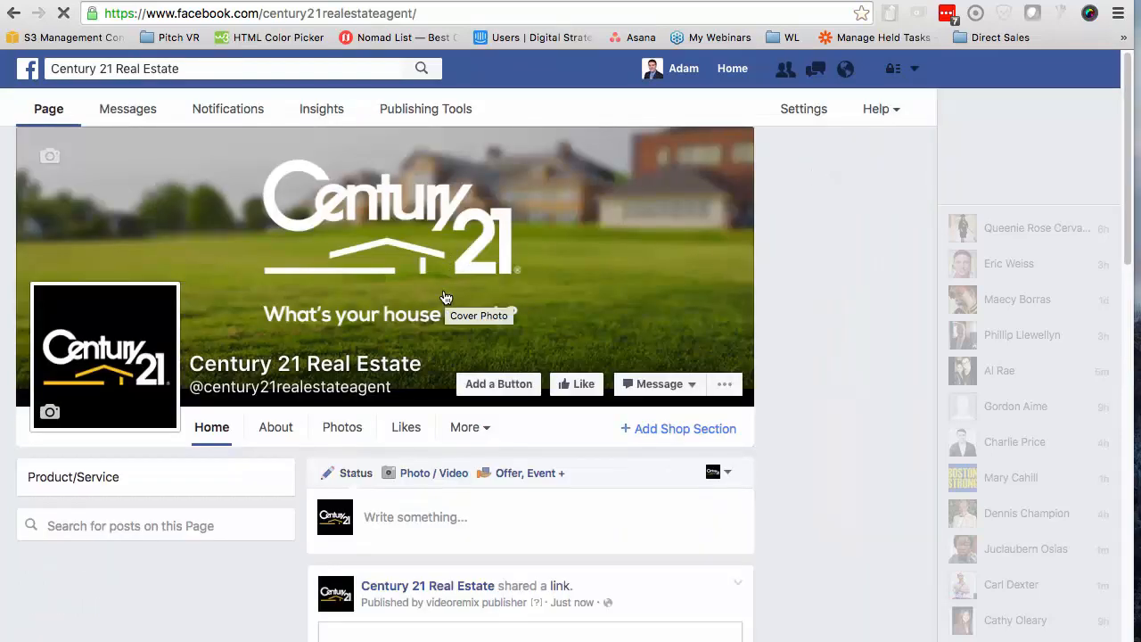
pyautogui.scroll(-5, 446, 297)
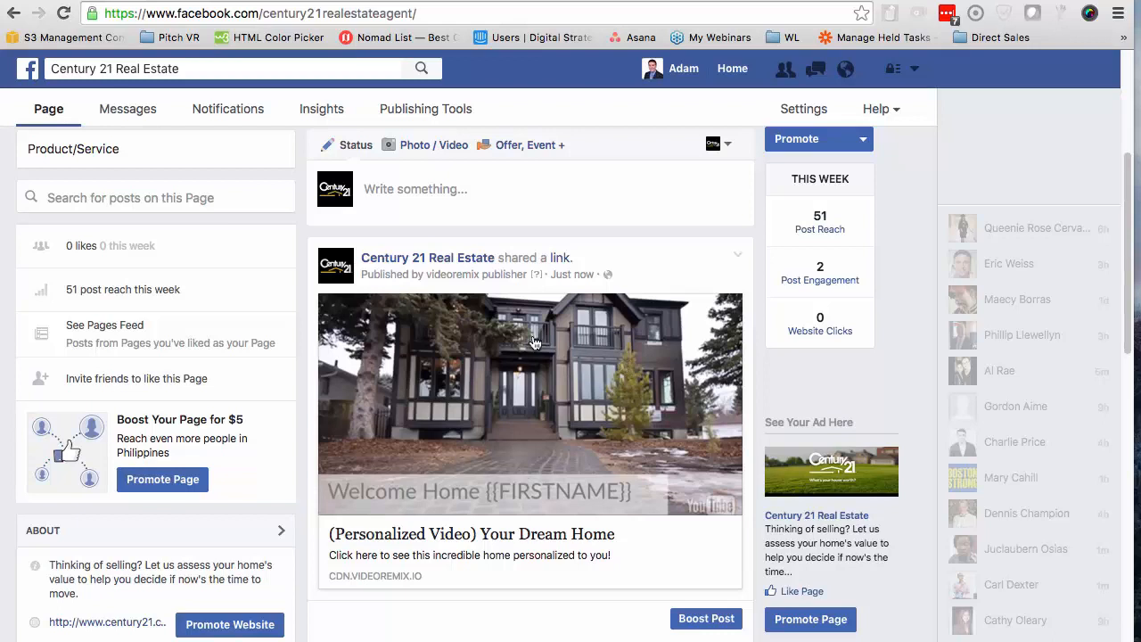
pyautogui.scroll(-1, 613, 557)
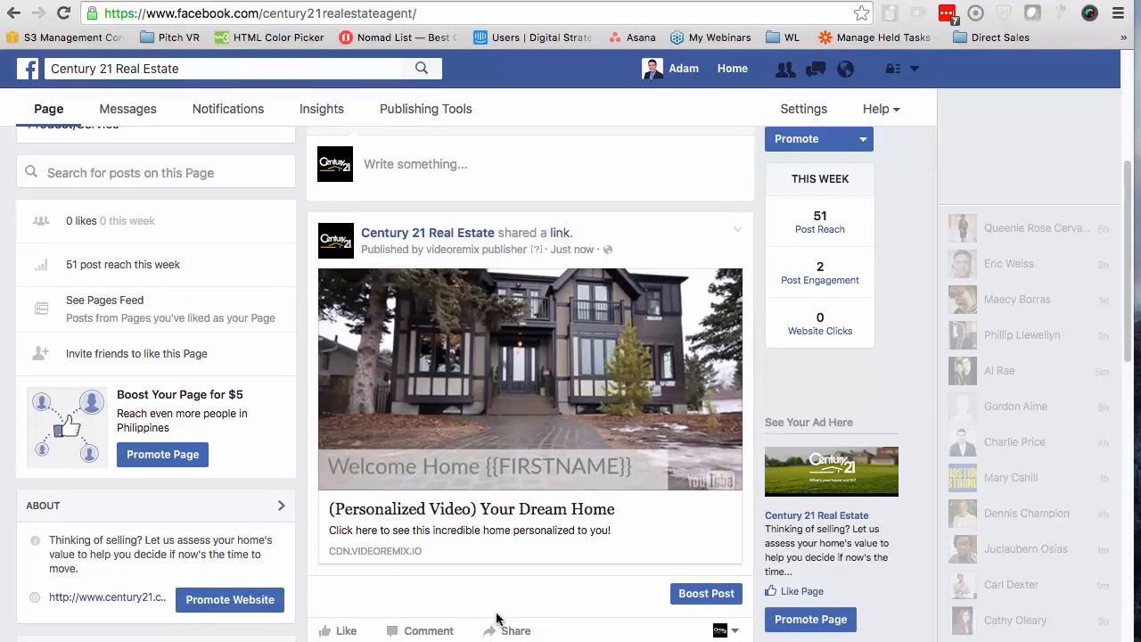
# Look through the available share destinations for the page's video post, and cancel the share
pyautogui.click(448, 270)
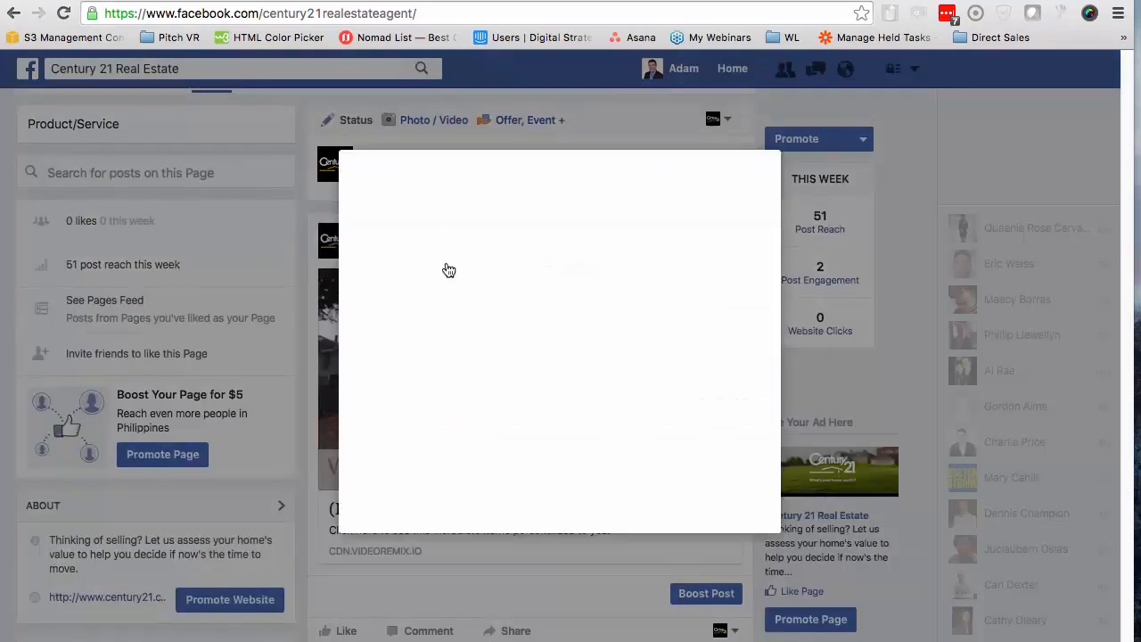
pyautogui.click(478, 139)
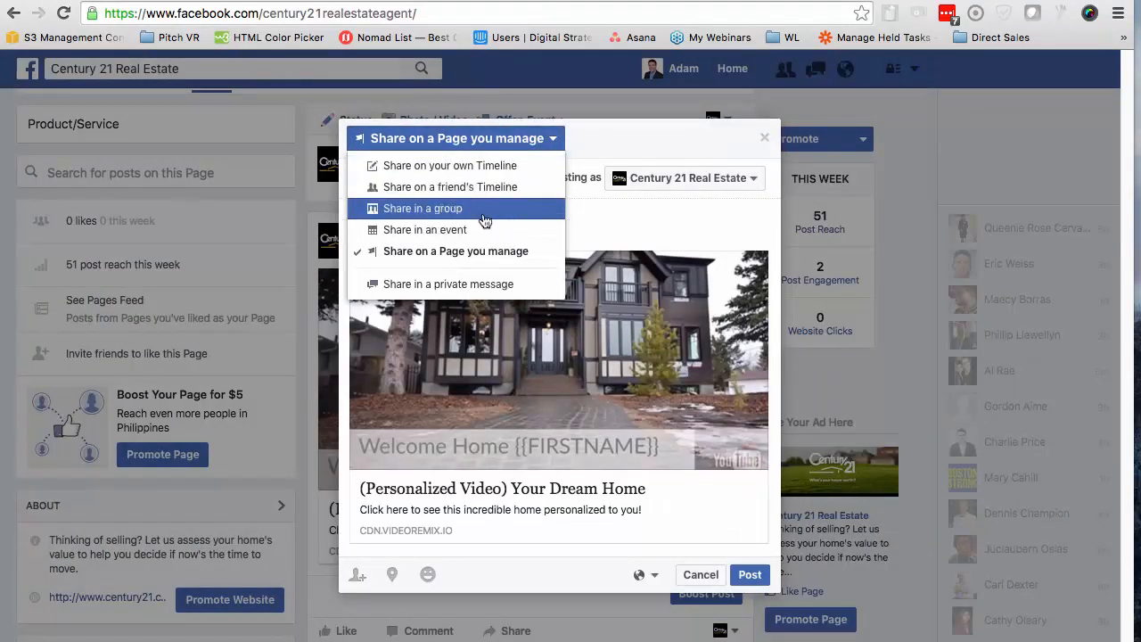
pyautogui.click(700, 574)
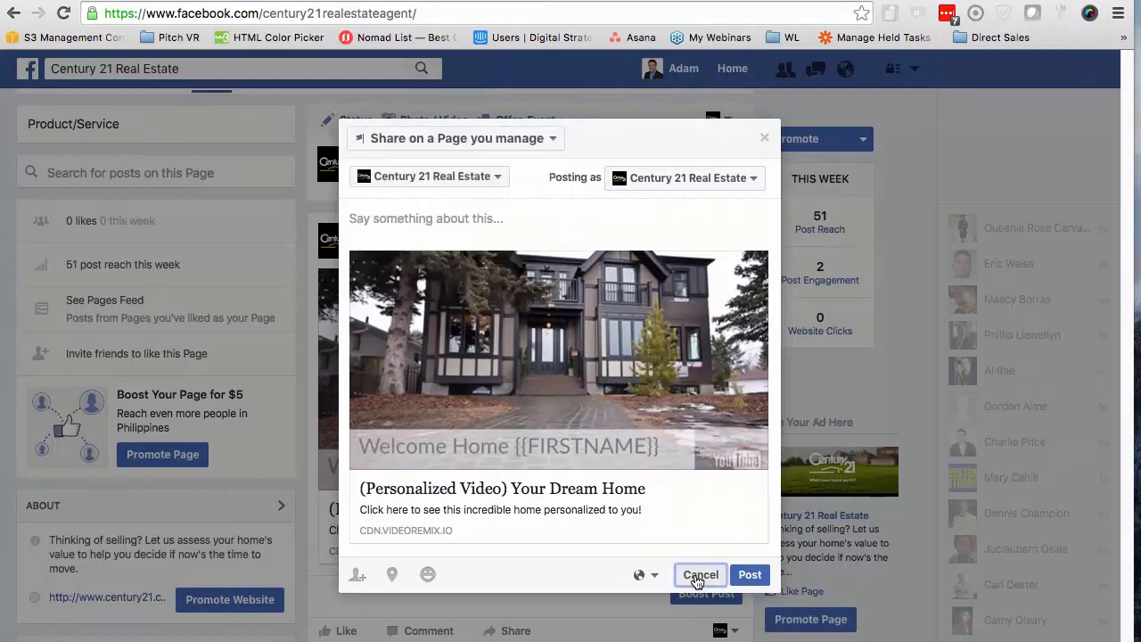